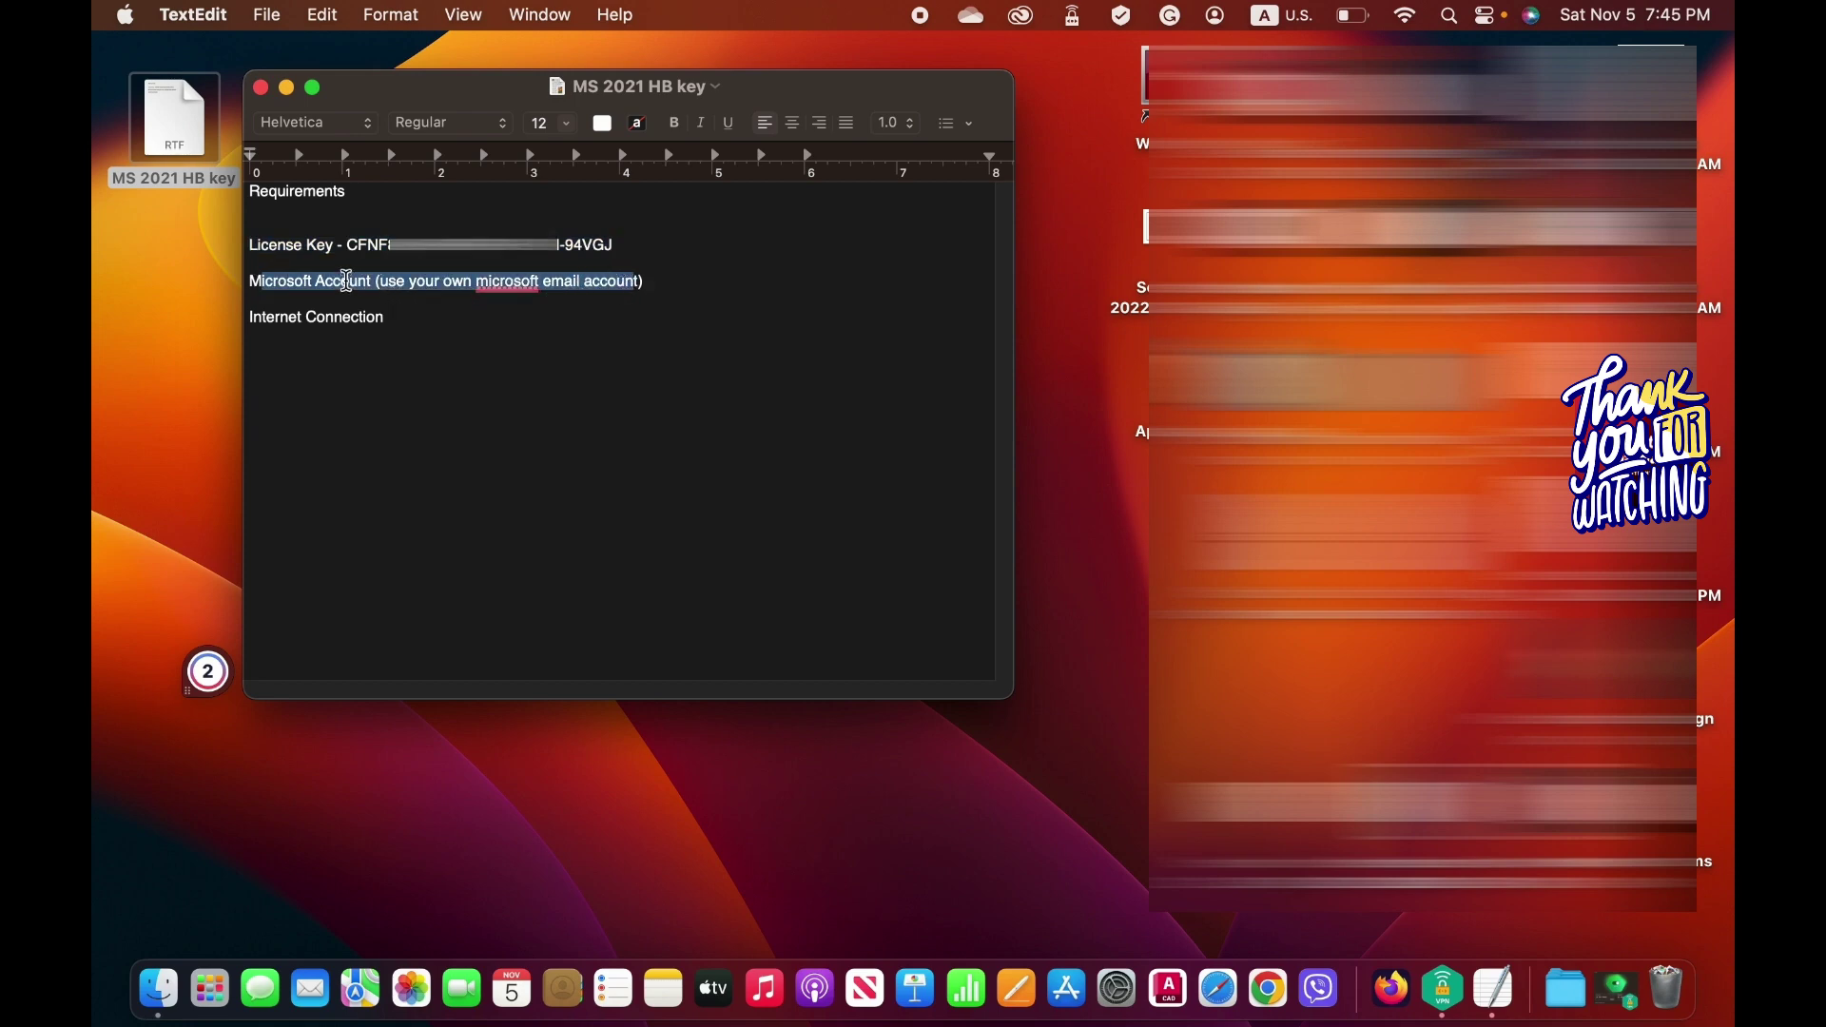
# Highlight the license key and the Microsoft Account requirement in the note.
pyautogui.moveTo(348, 244); pyautogui.dragTo(592, 244)
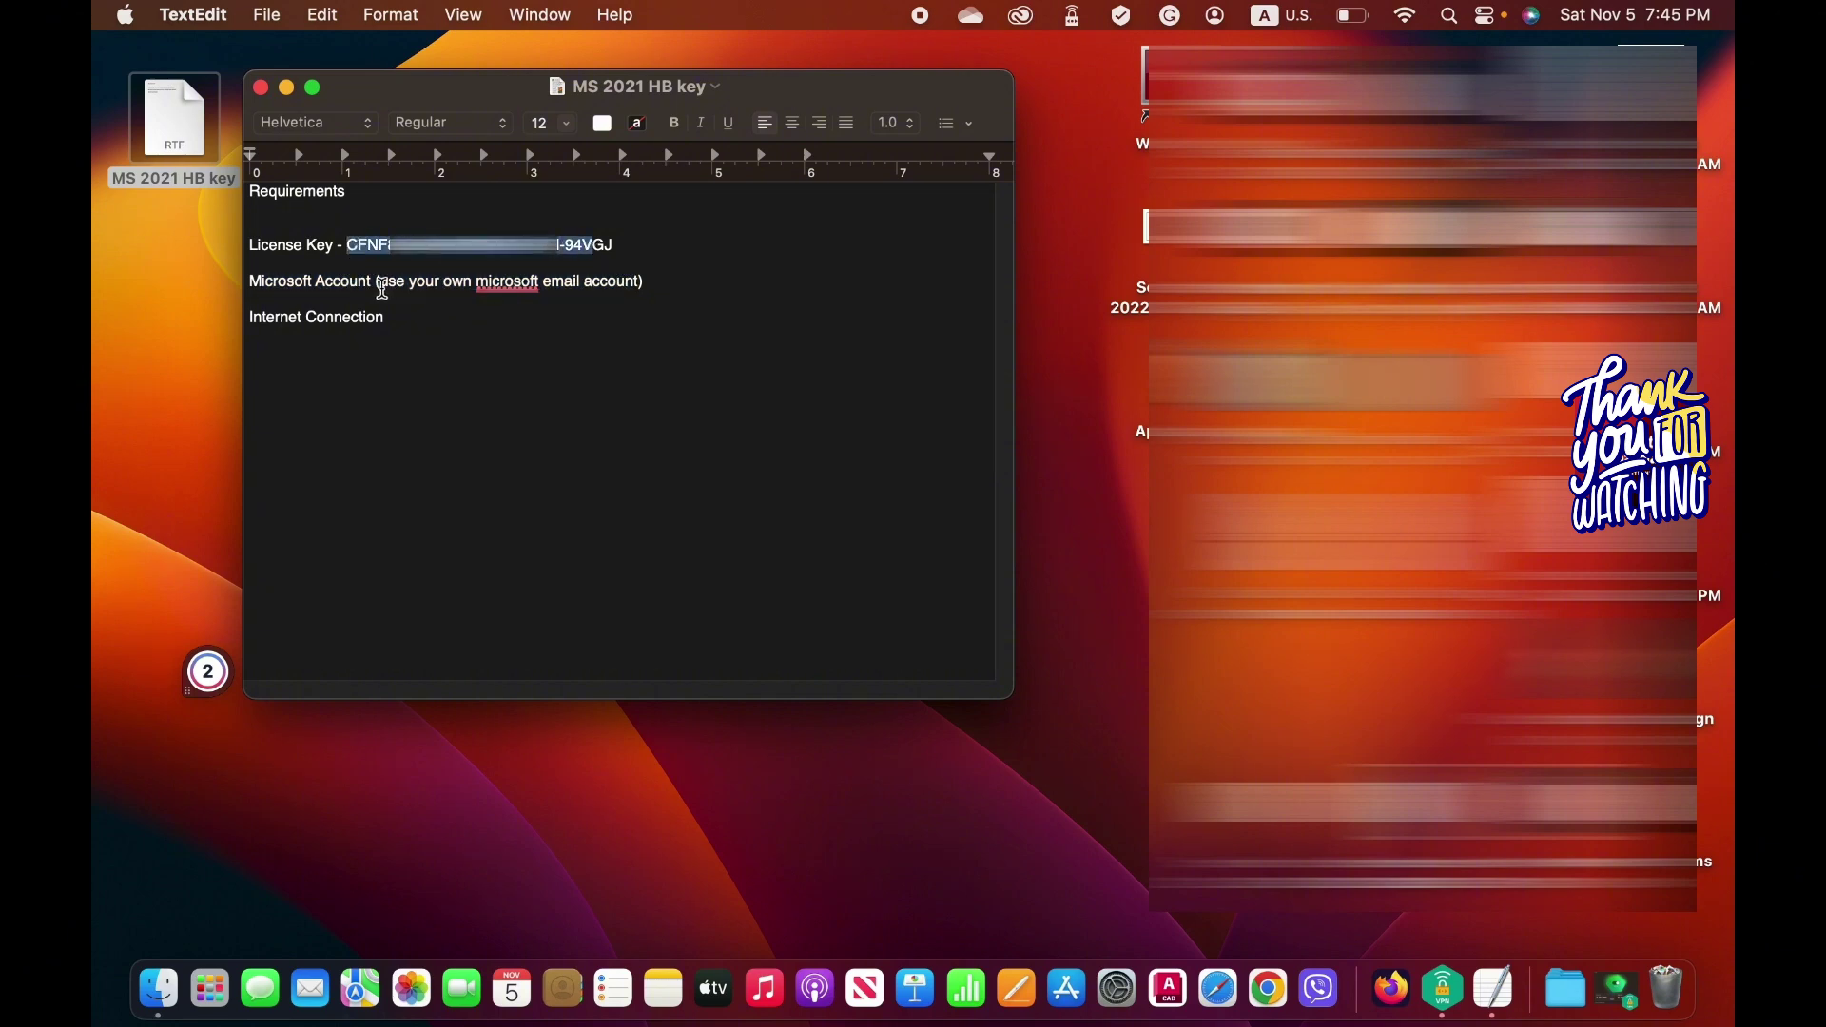
pyautogui.moveTo(259, 282); pyautogui.dragTo(412, 290)
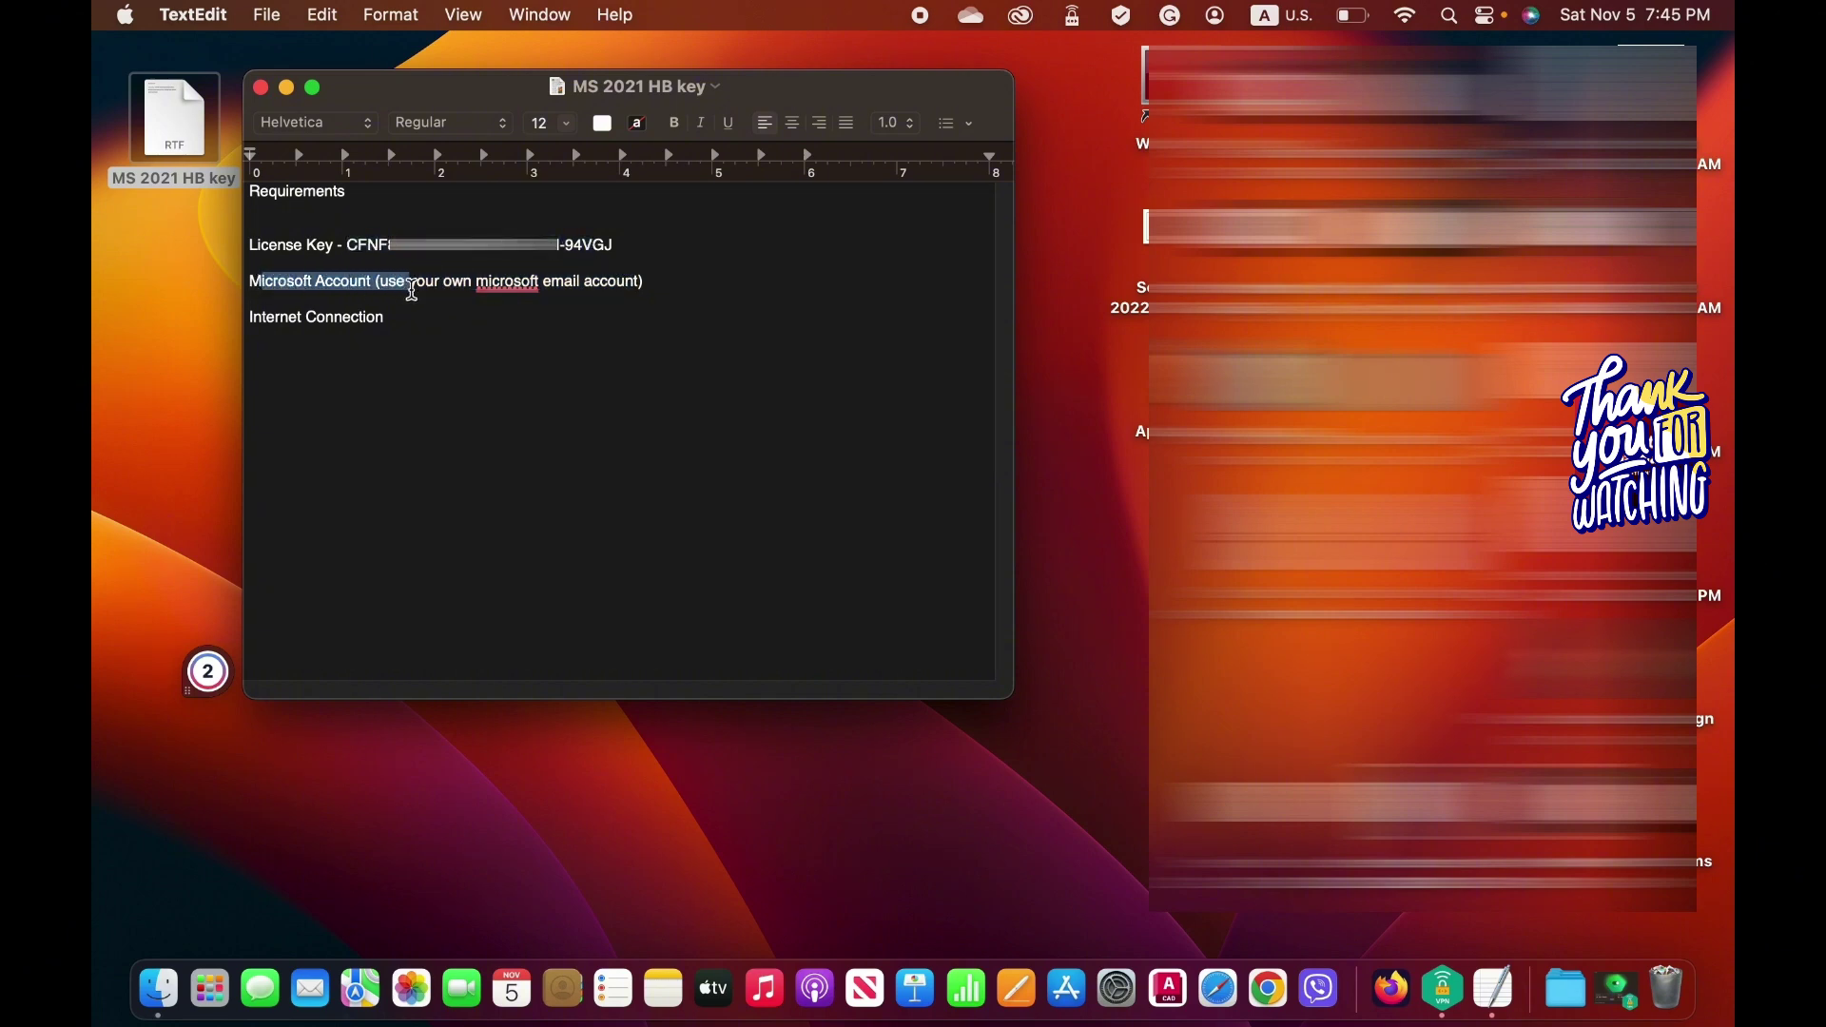
pyautogui.click(293, 283)
pyautogui.moveTo(259, 282); pyautogui.dragTo(464, 286)
pyautogui.click(301, 282)
pyautogui.moveTo(259, 283)
pyautogui.mouseDown()
pyautogui.moveTo(407, 284)
pyautogui.moveTo(352, 316)
pyautogui.moveTo(251, 317)
pyautogui.mouseUp()
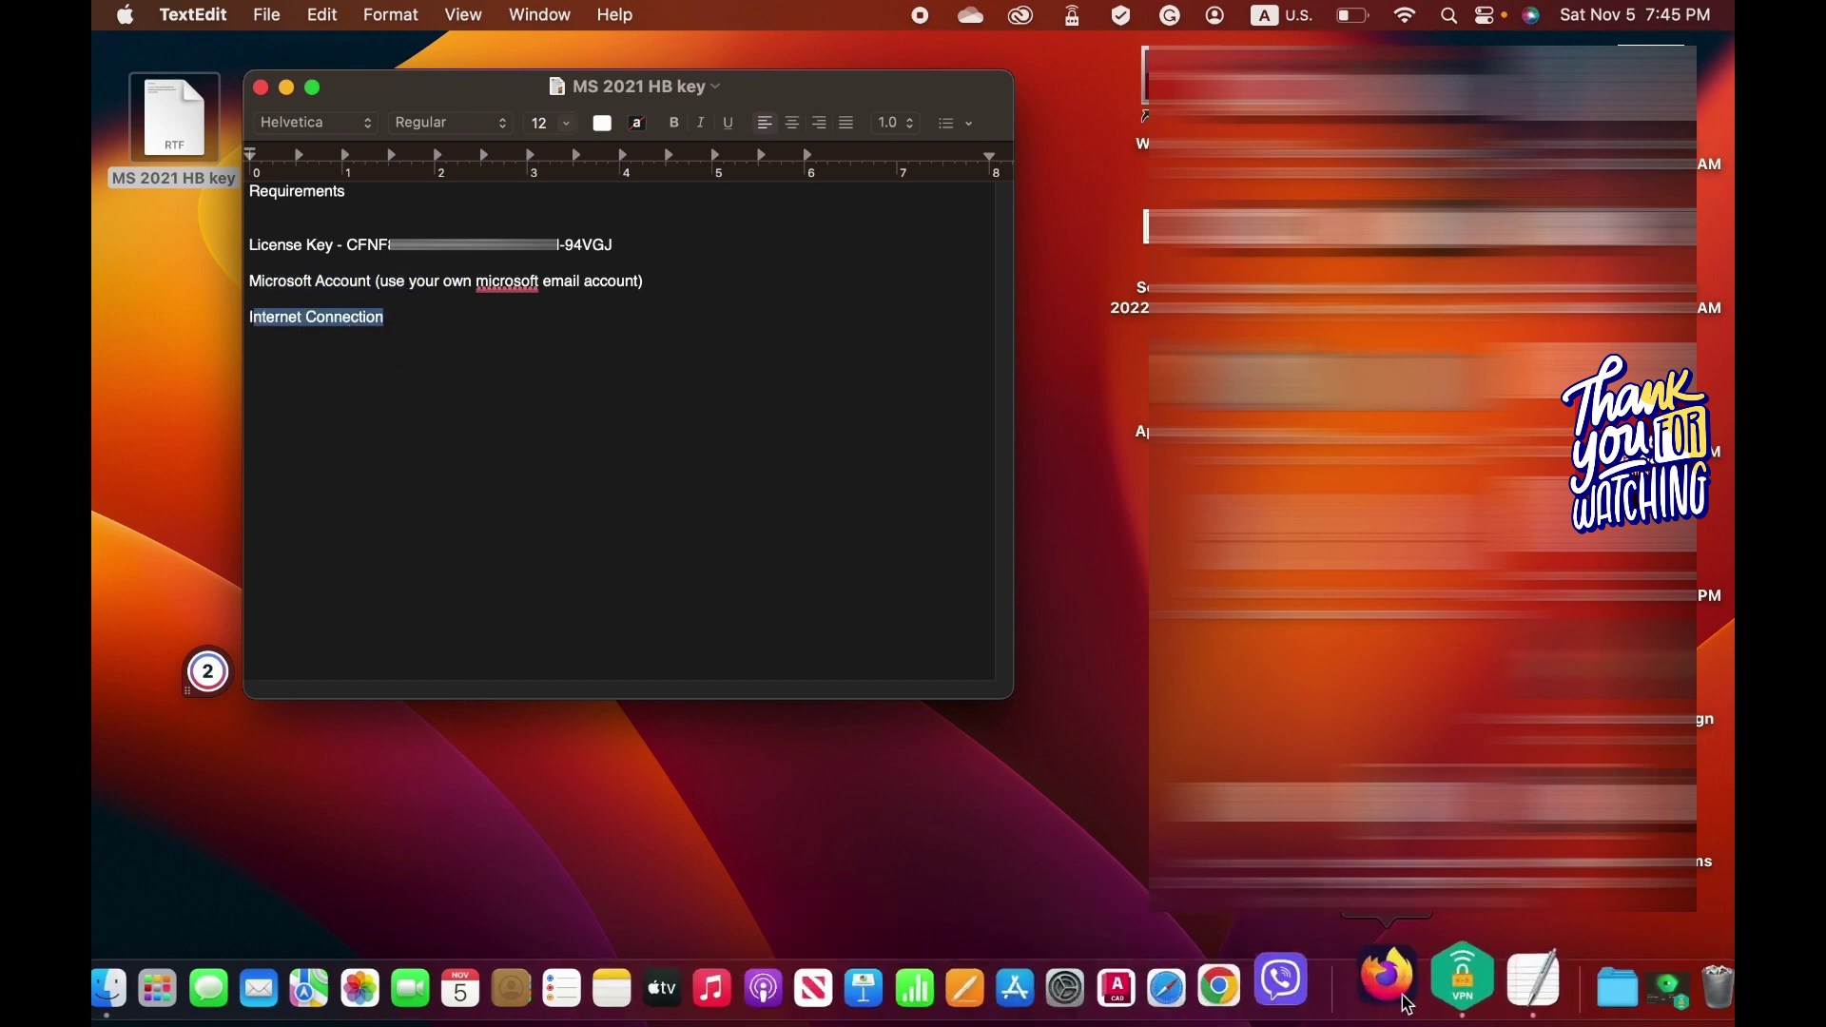
# Go to setup.office.com in Safari and start signing in with a Microsoft account.
pyautogui.click(1231, 989)
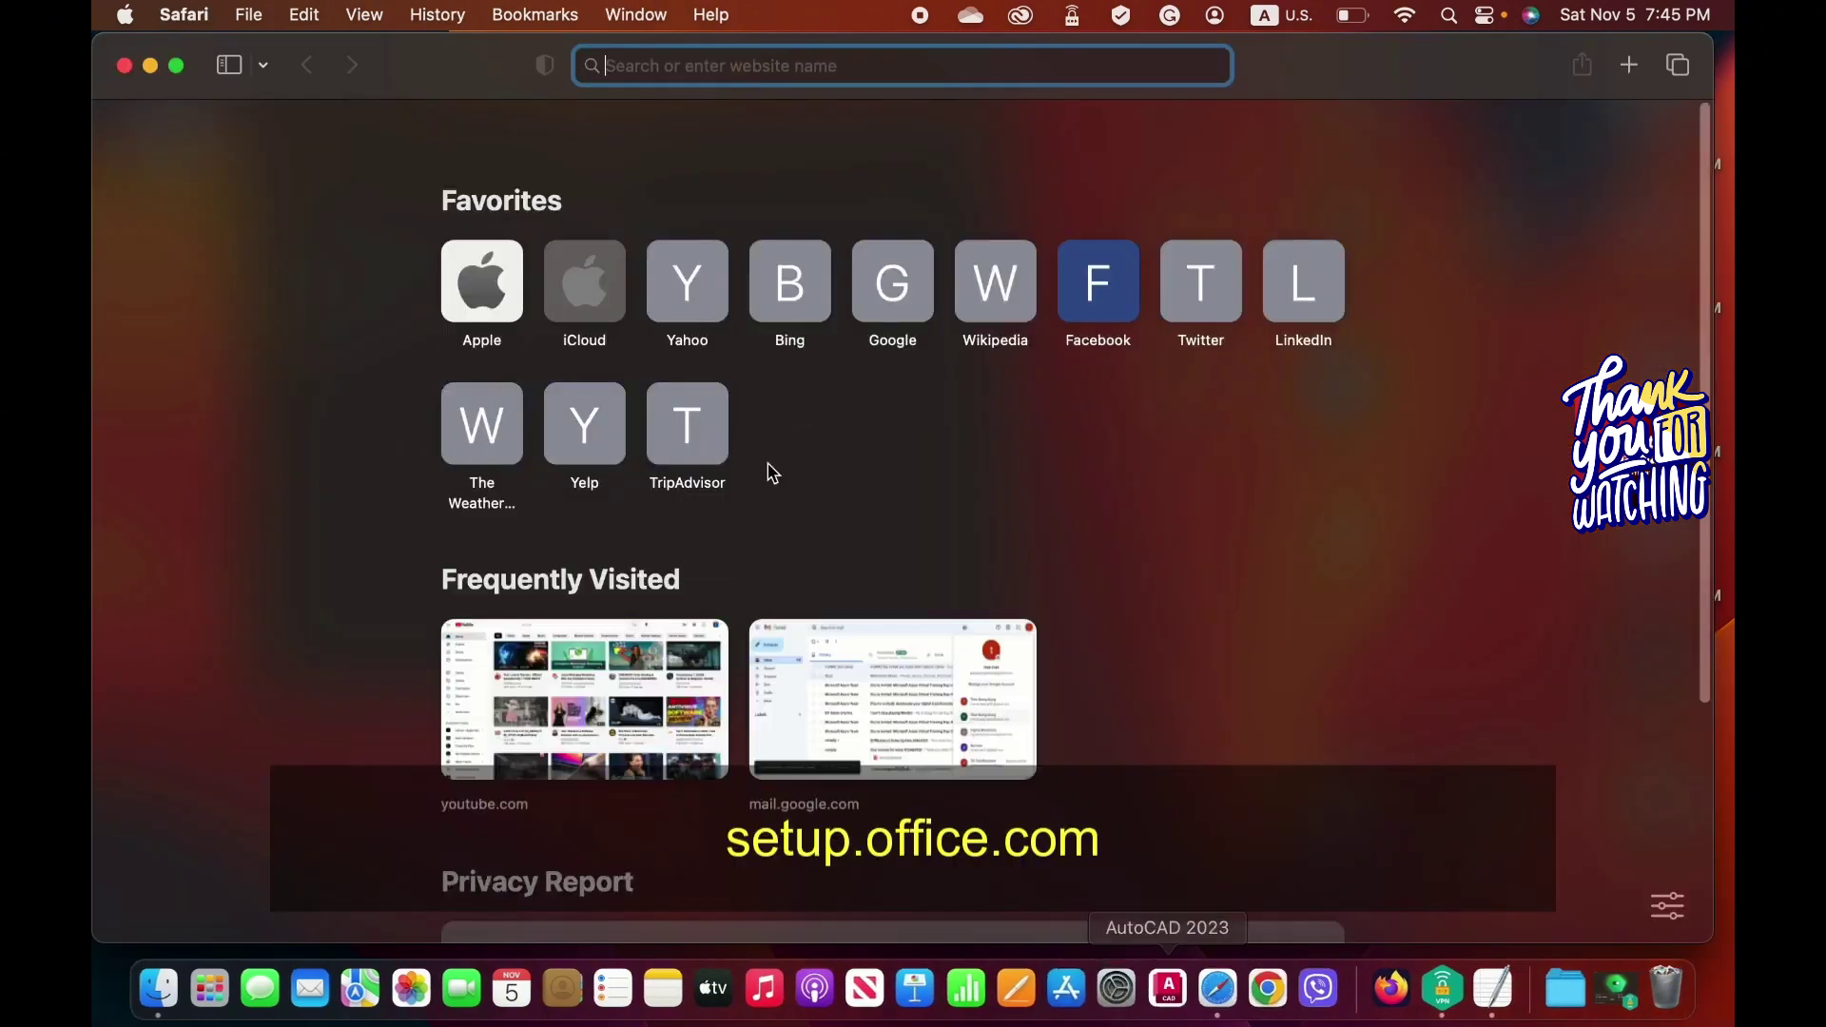
pyautogui.write('se')
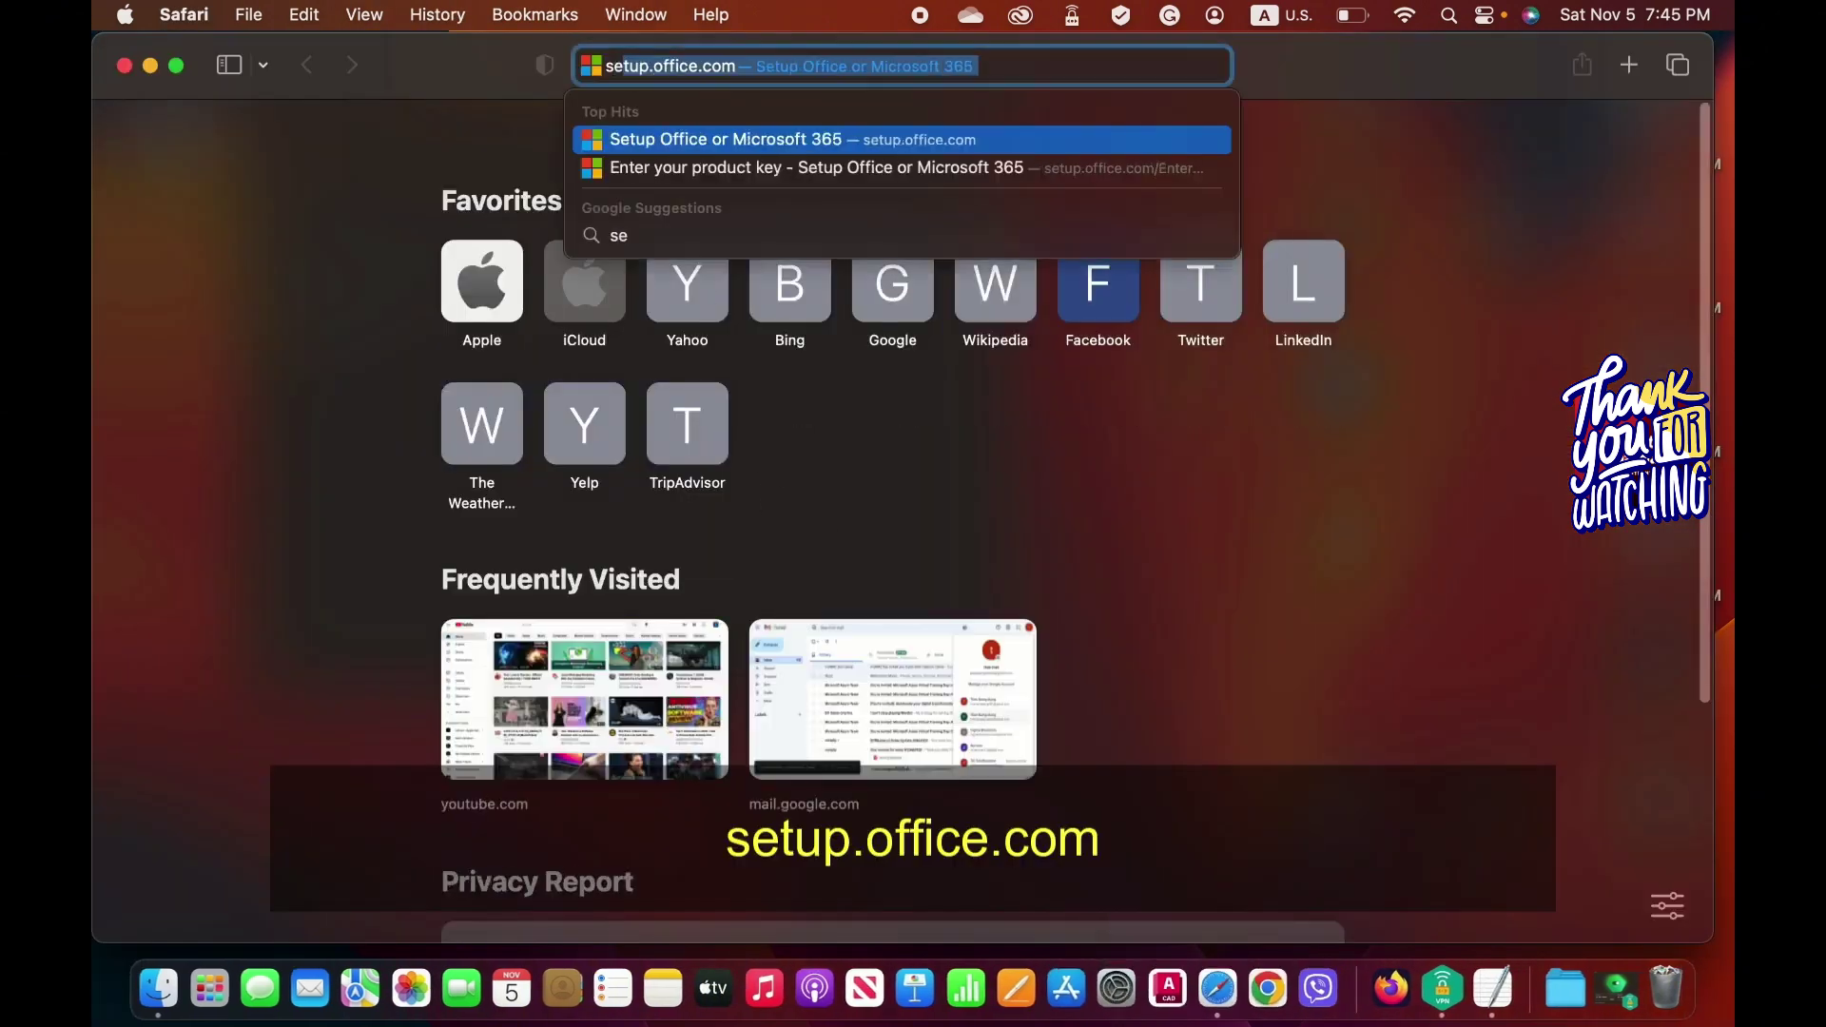
pyautogui.write('tup.office')
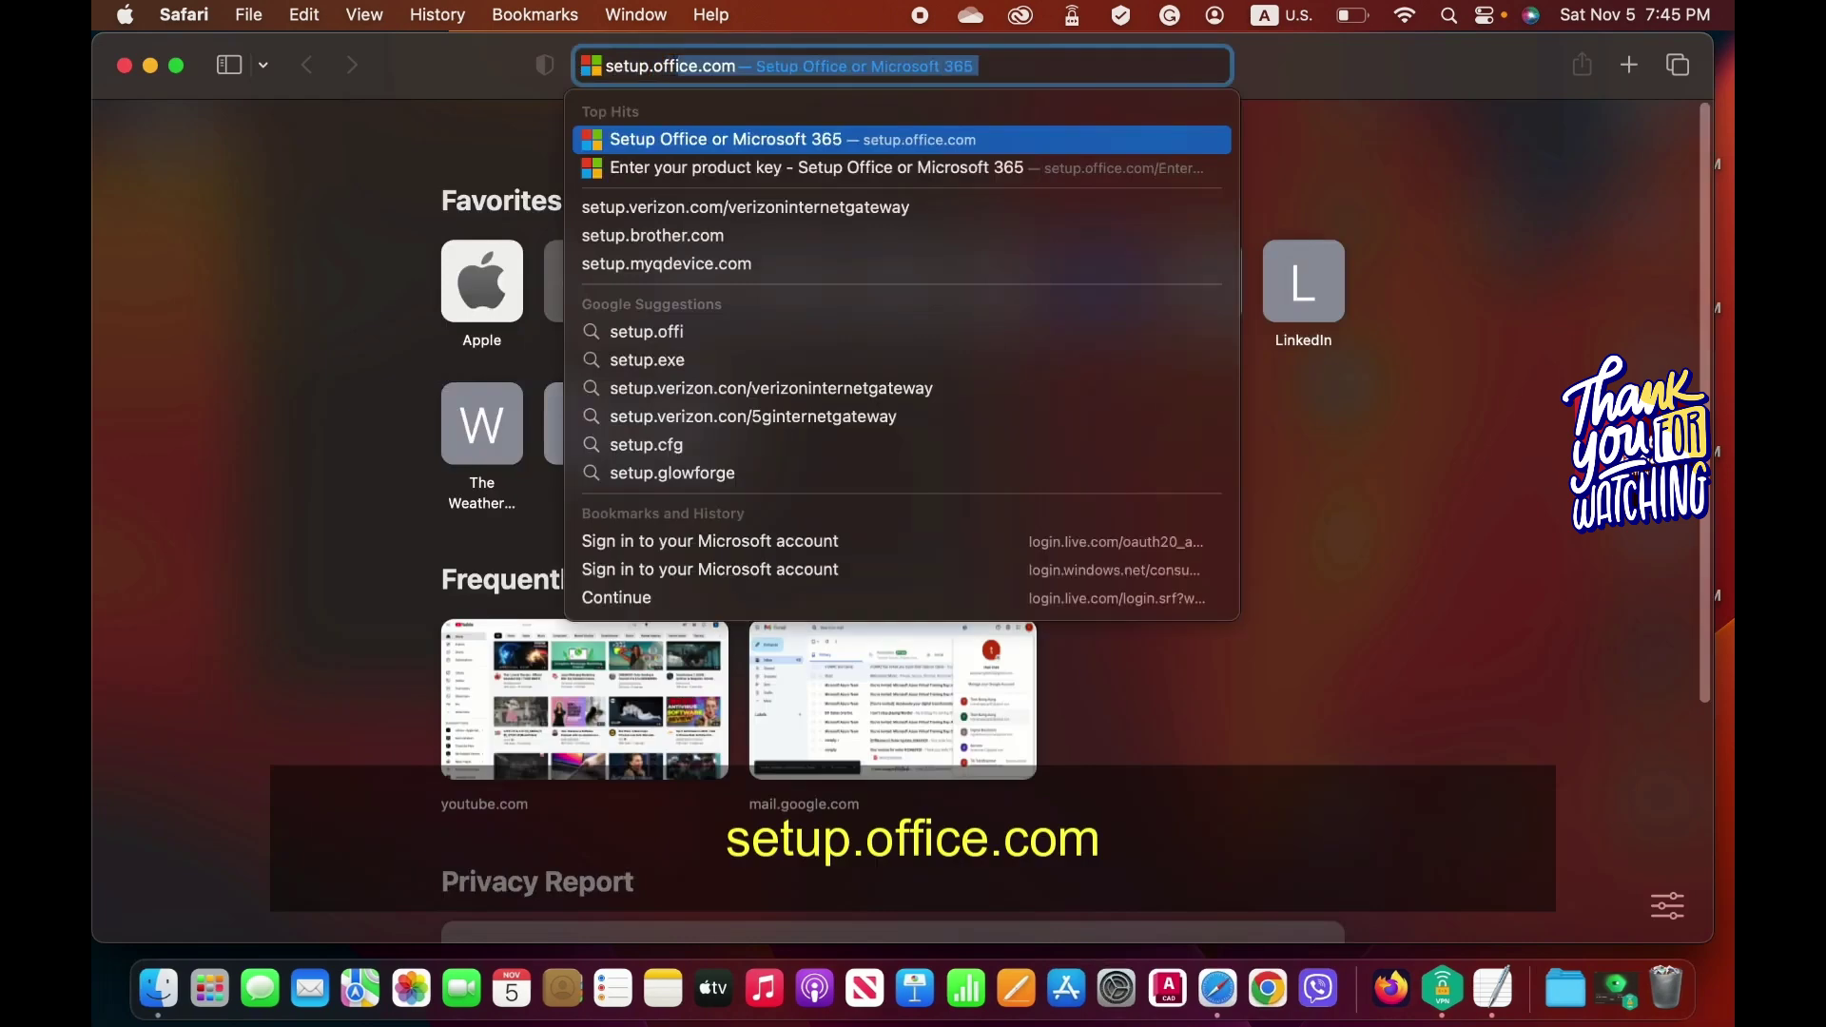
pyautogui.write('.com')
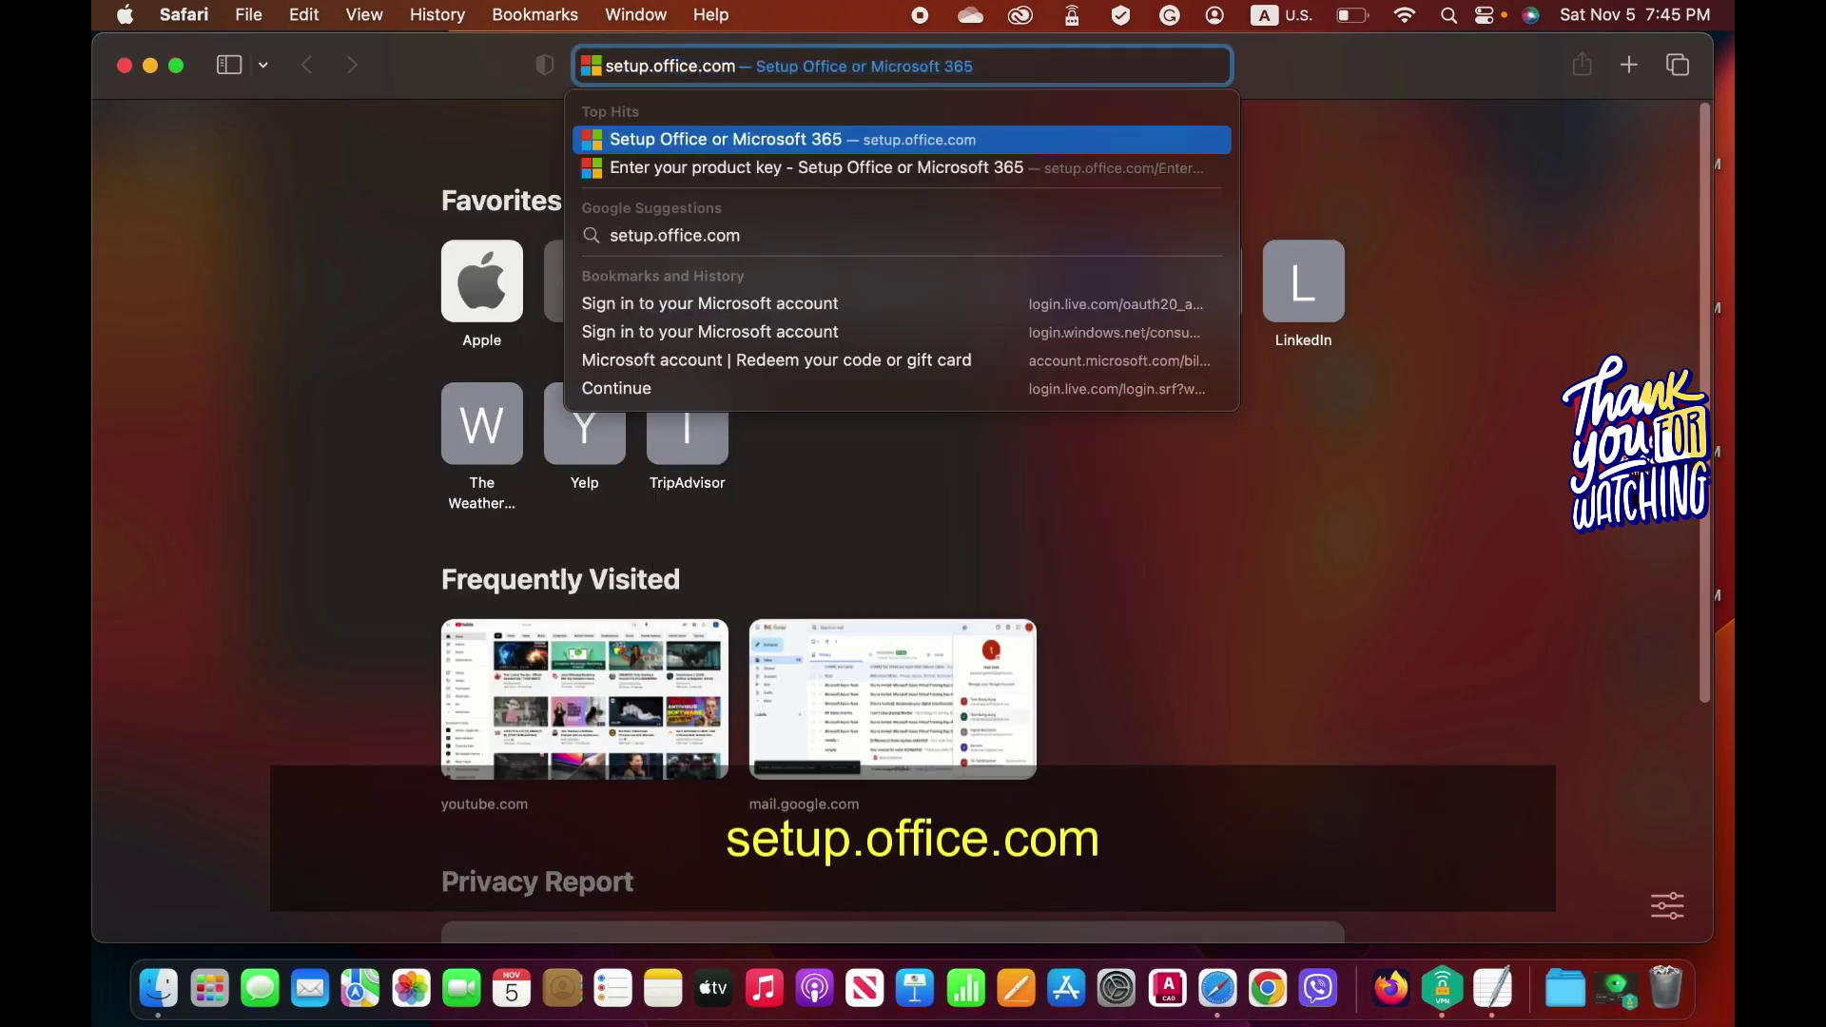
pyautogui.press('Return')
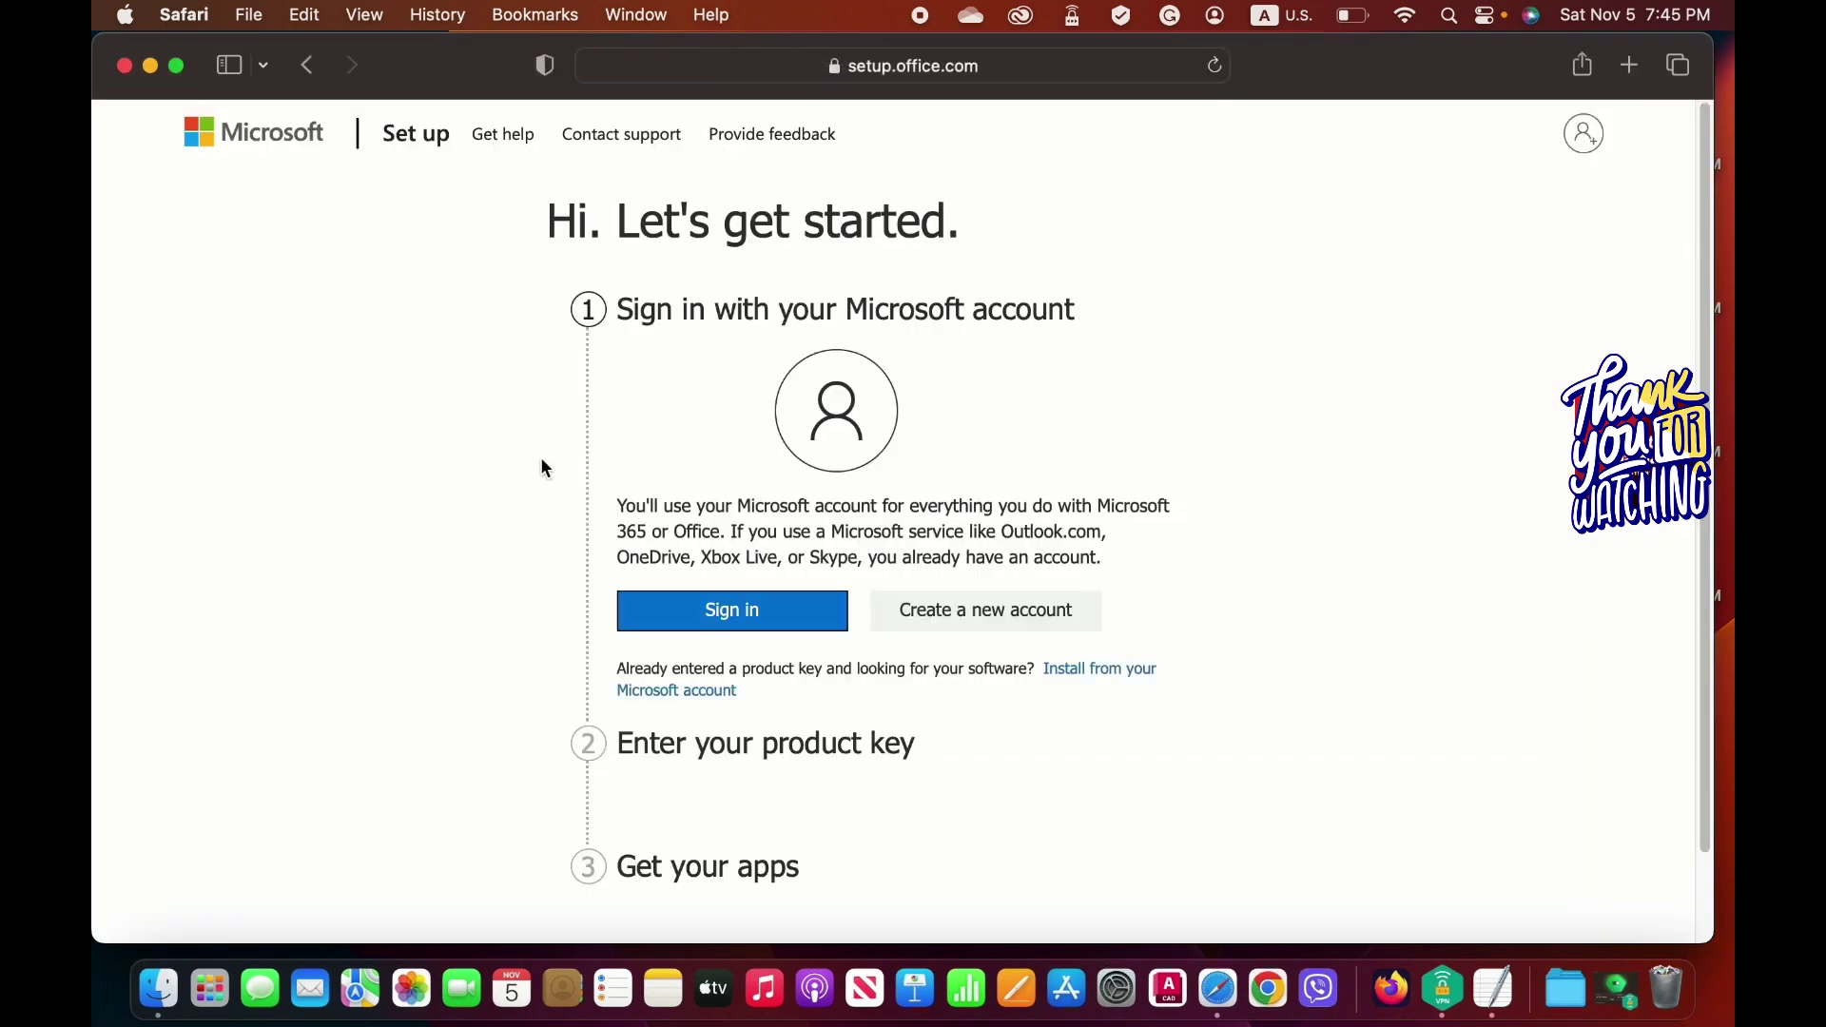
pyautogui.scroll(-1, 596, 472)
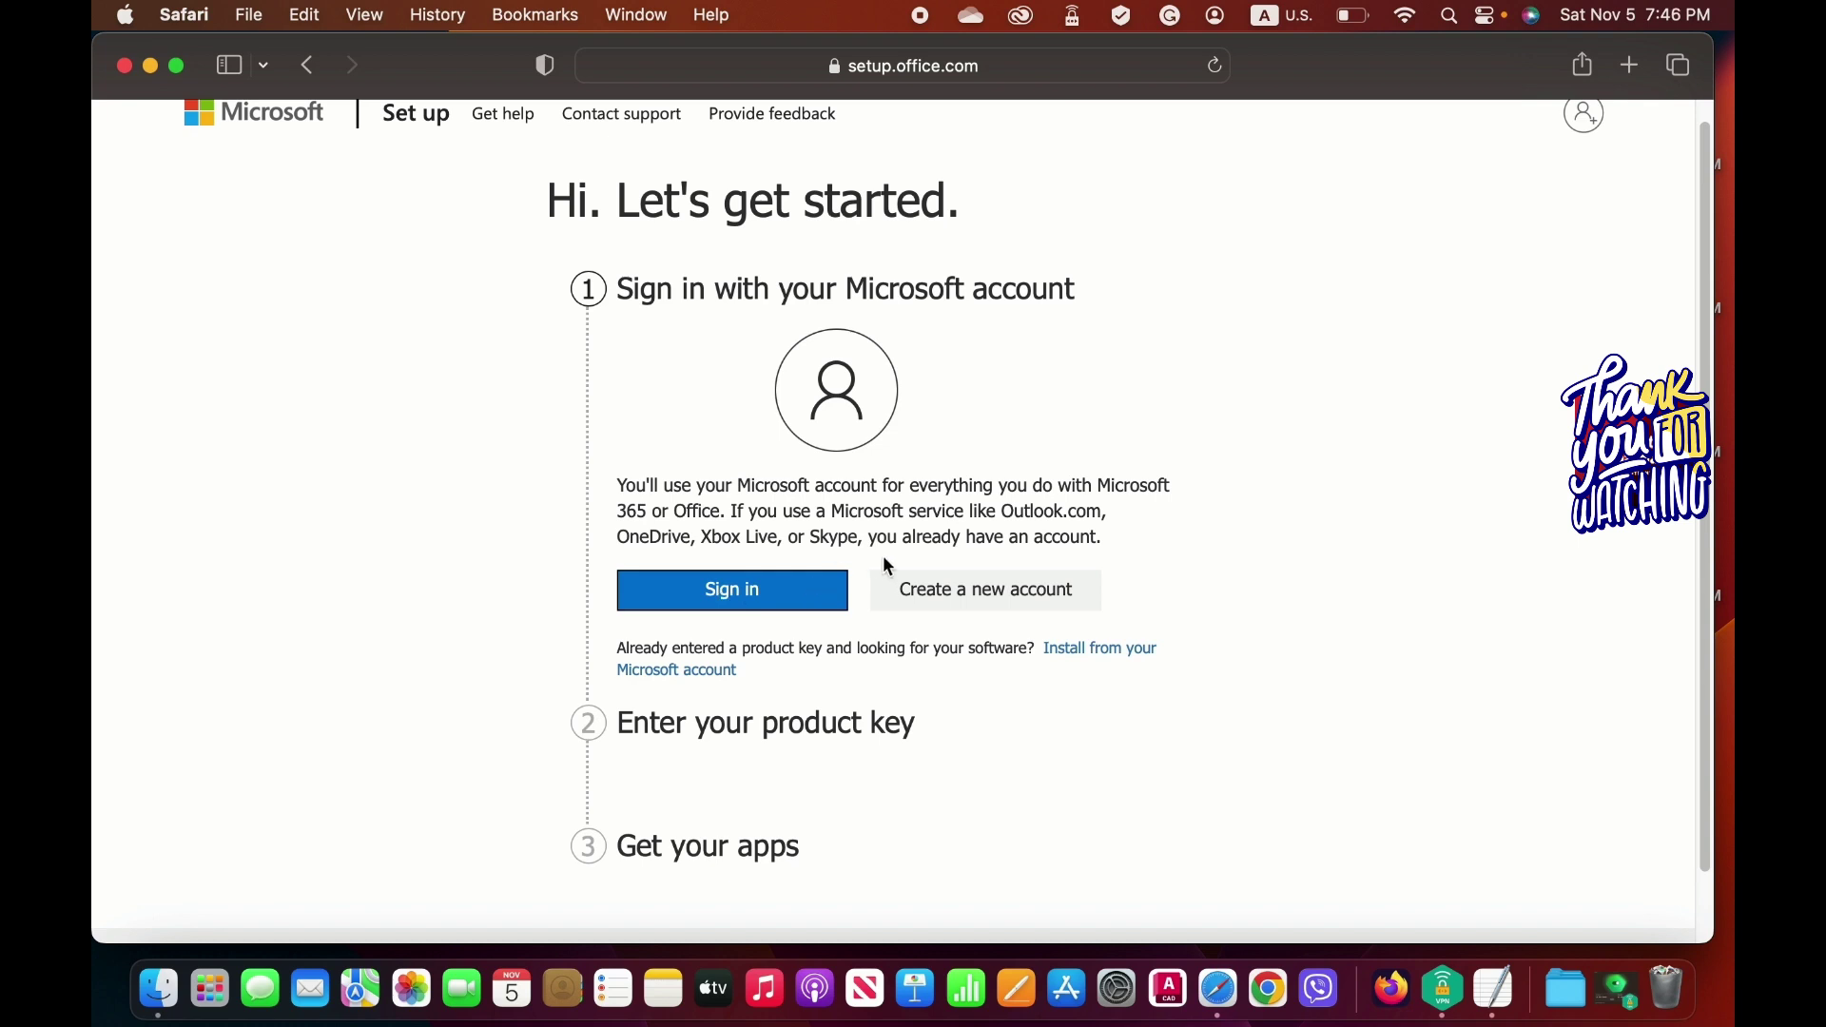
pyautogui.click(1015, 587)
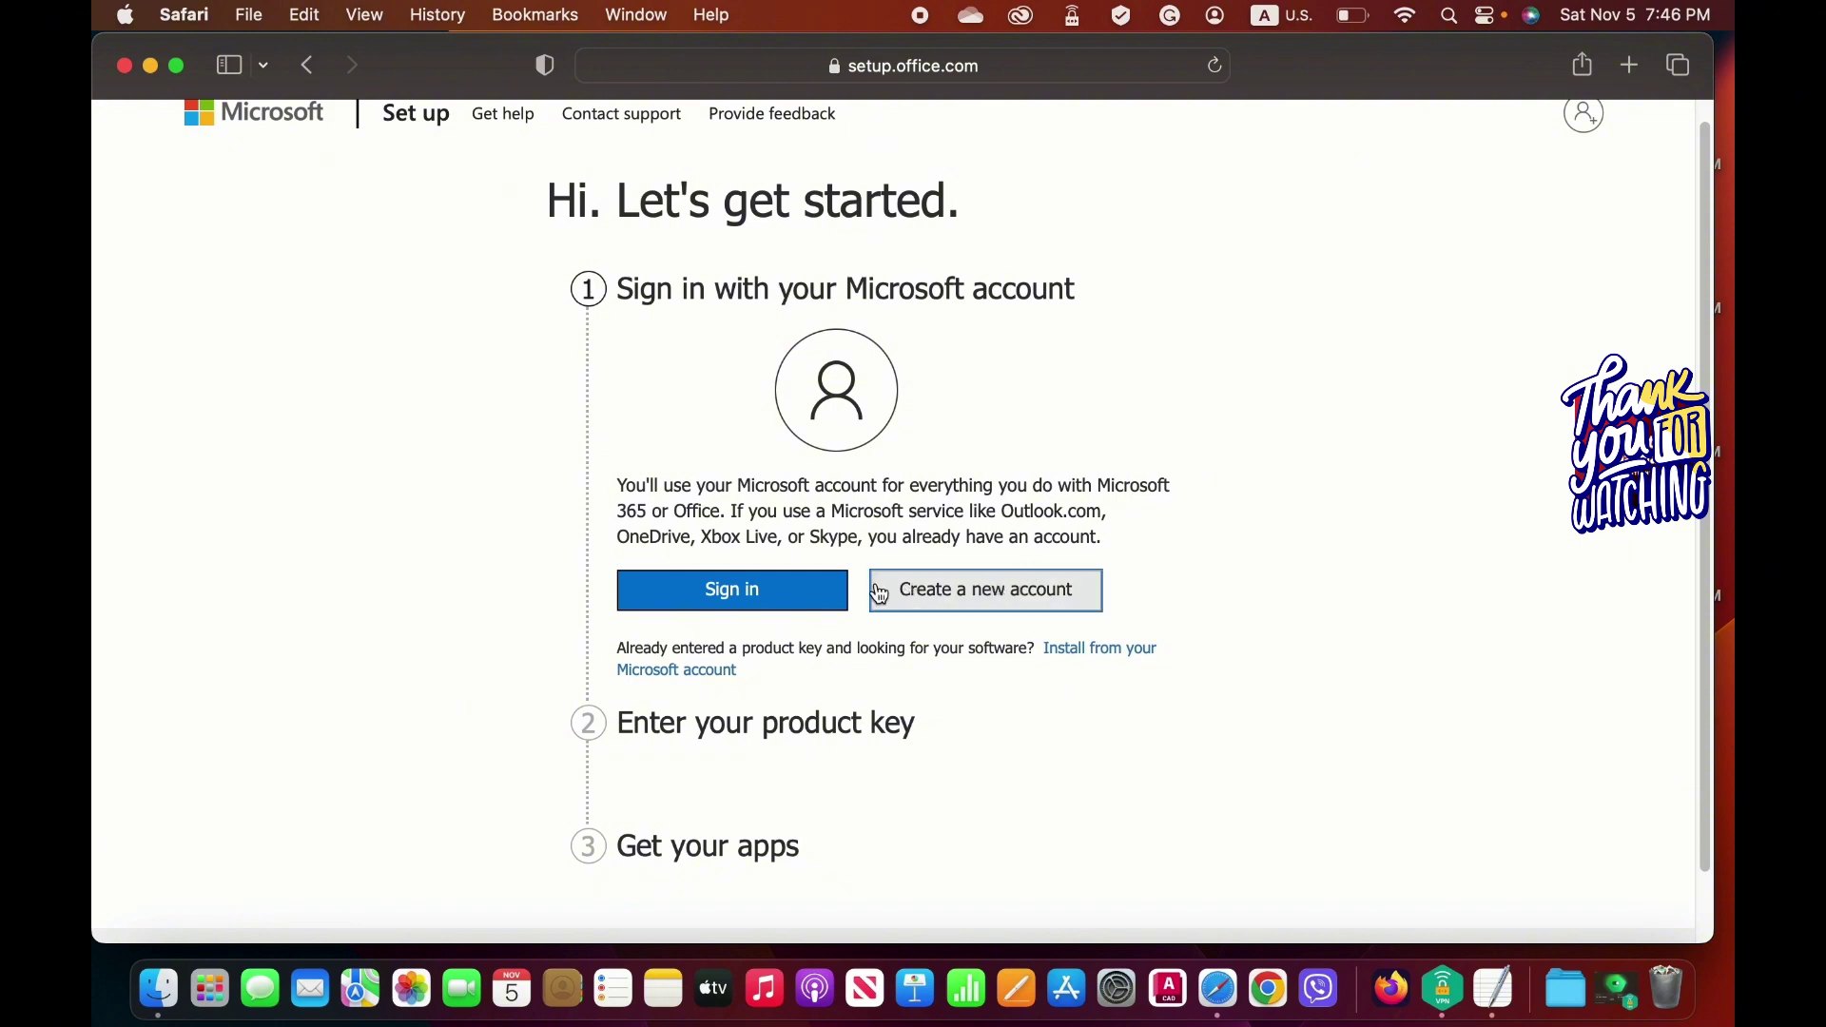
pyautogui.click(785, 587)
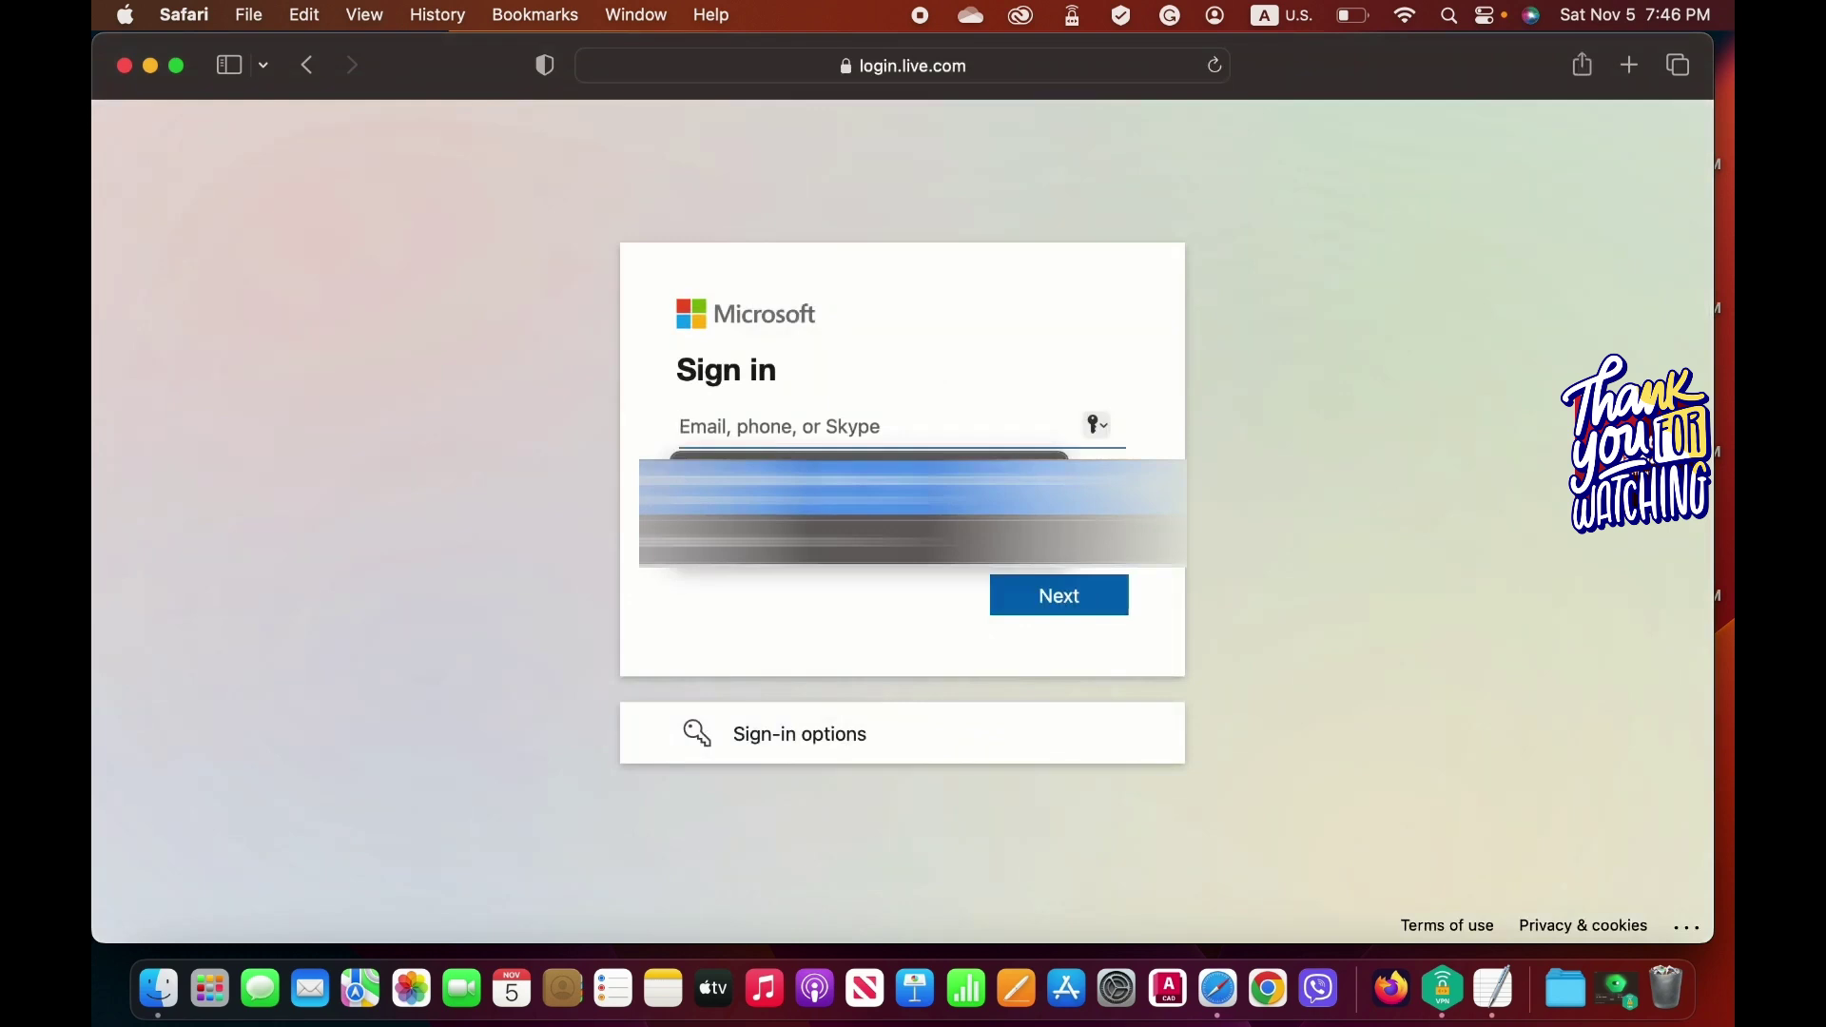
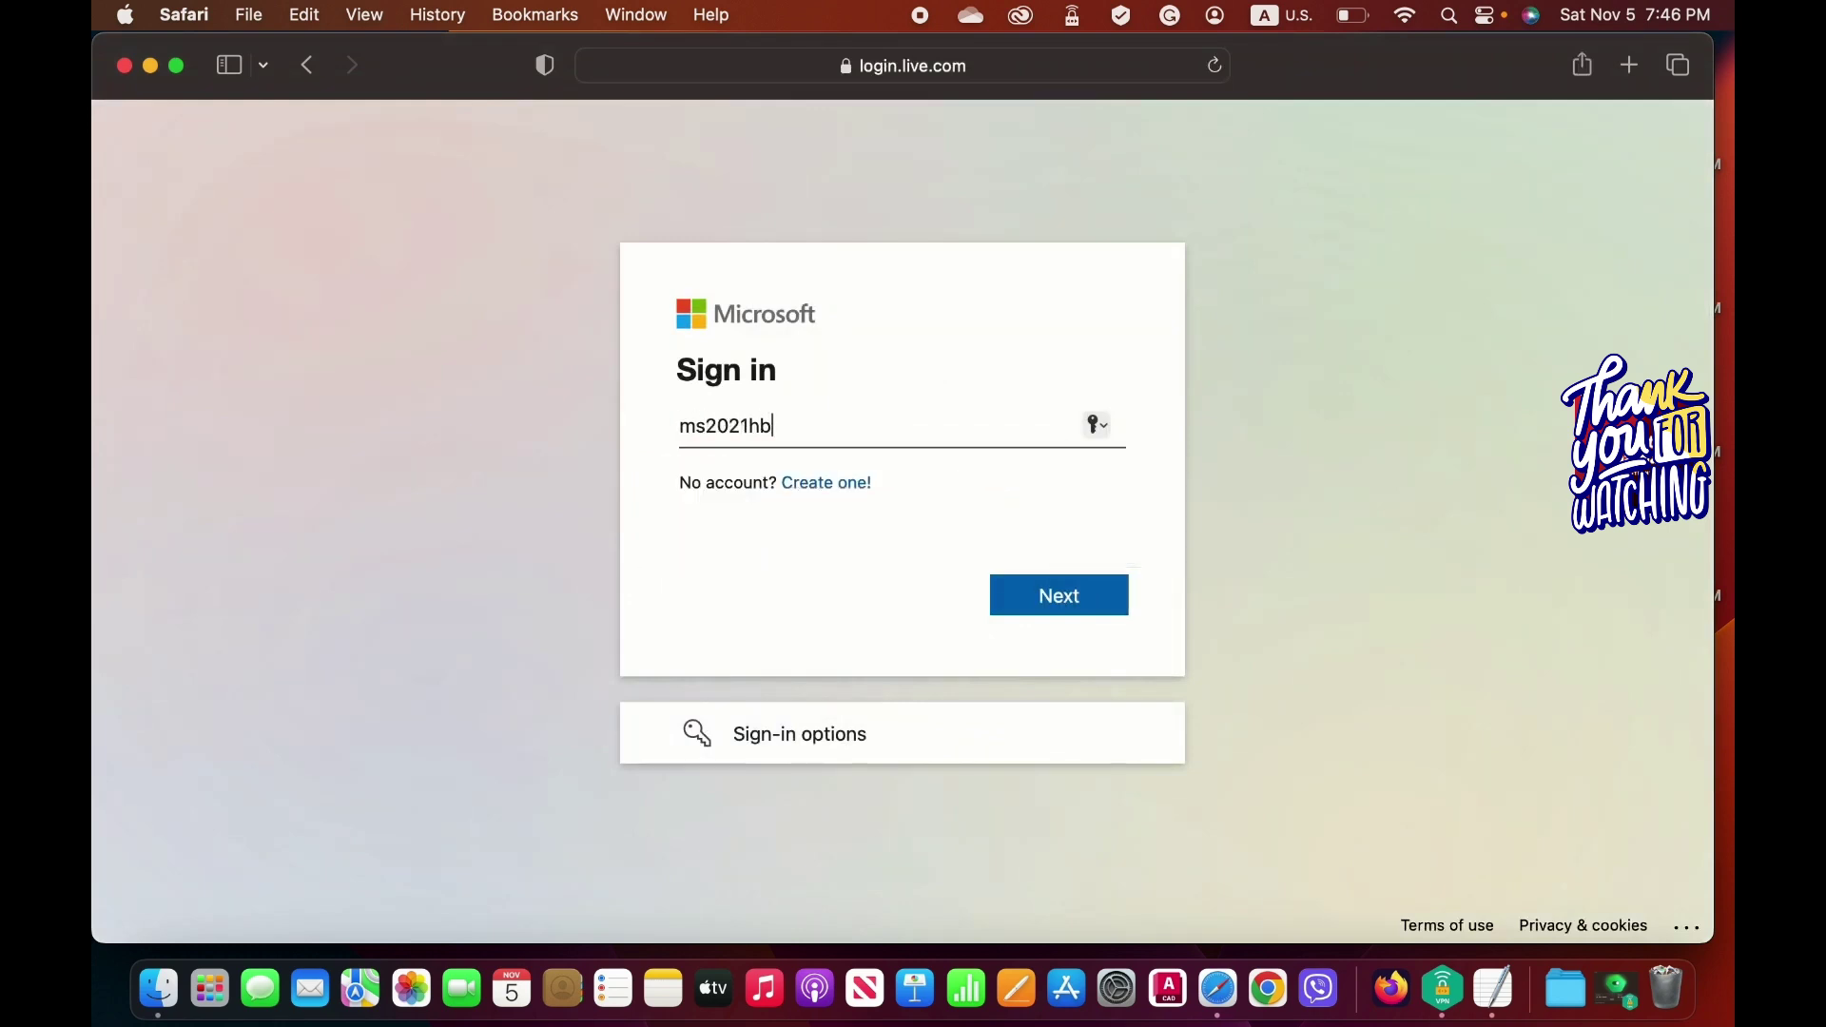
# Sign in with the account e-mail and password, declining to save the password and staying signed in.
pyautogui.press('Return')
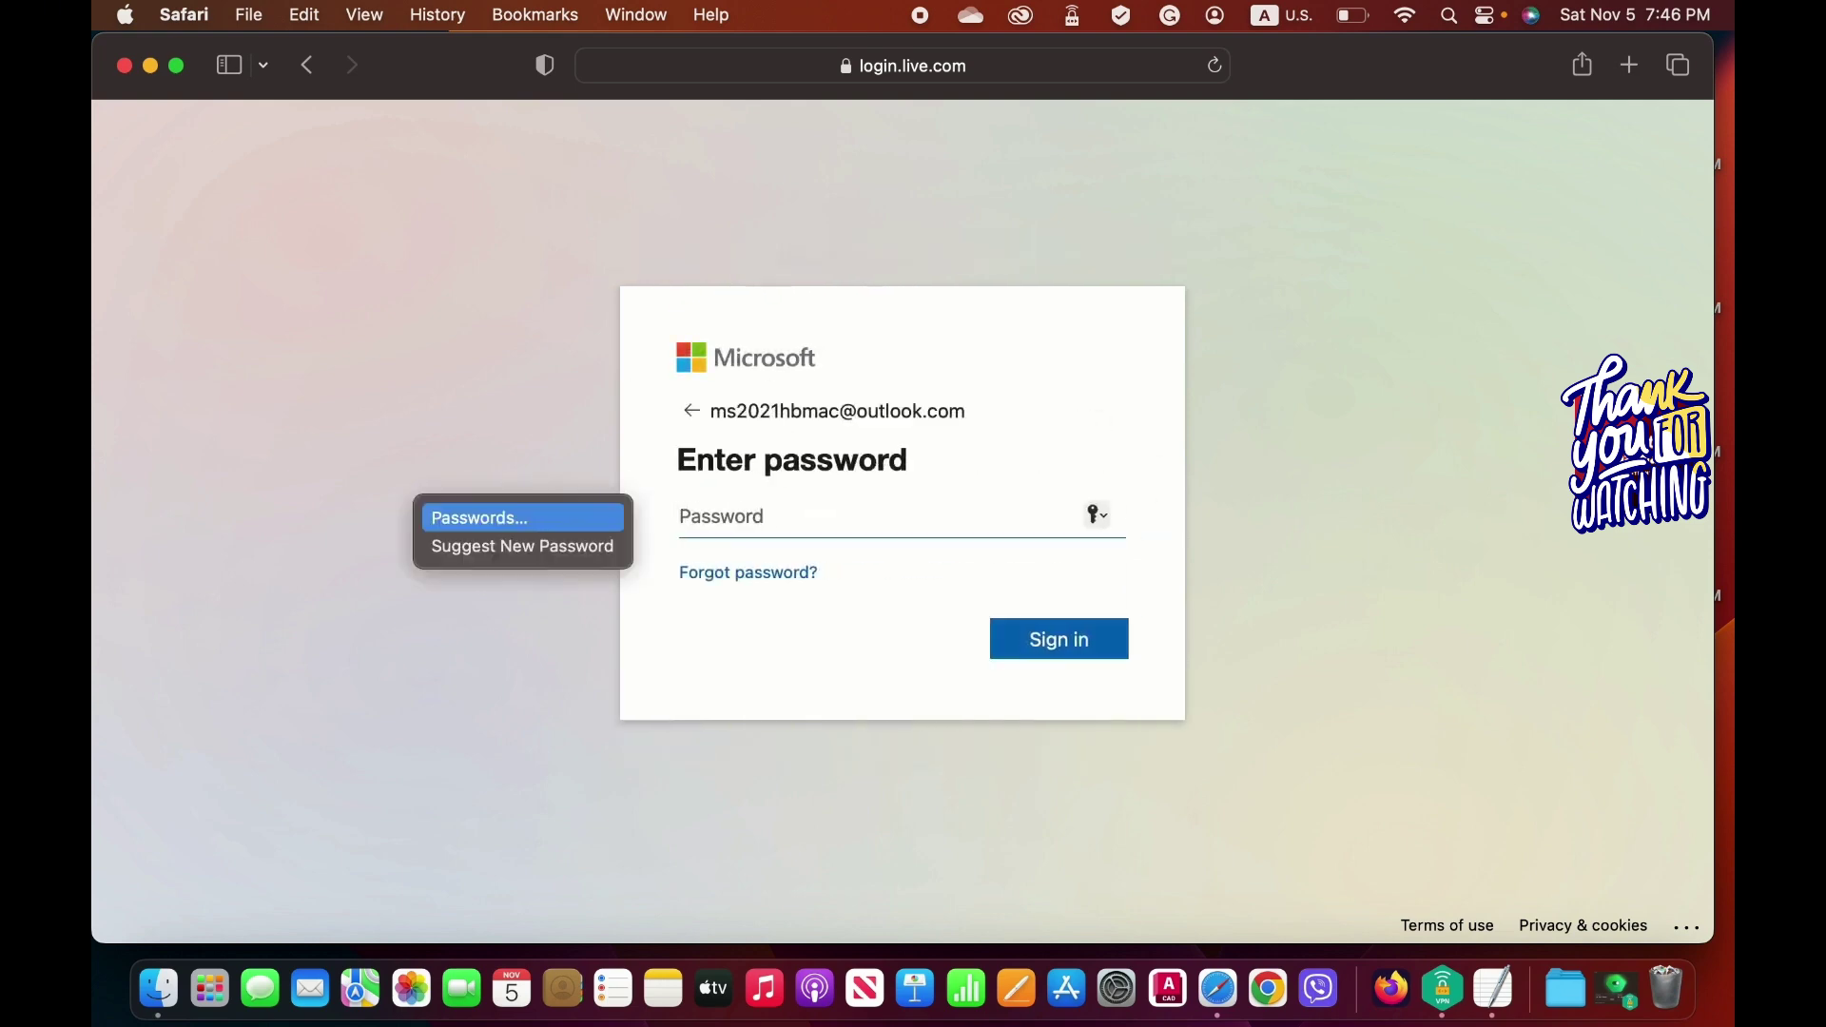
pyautogui.write('•••••')
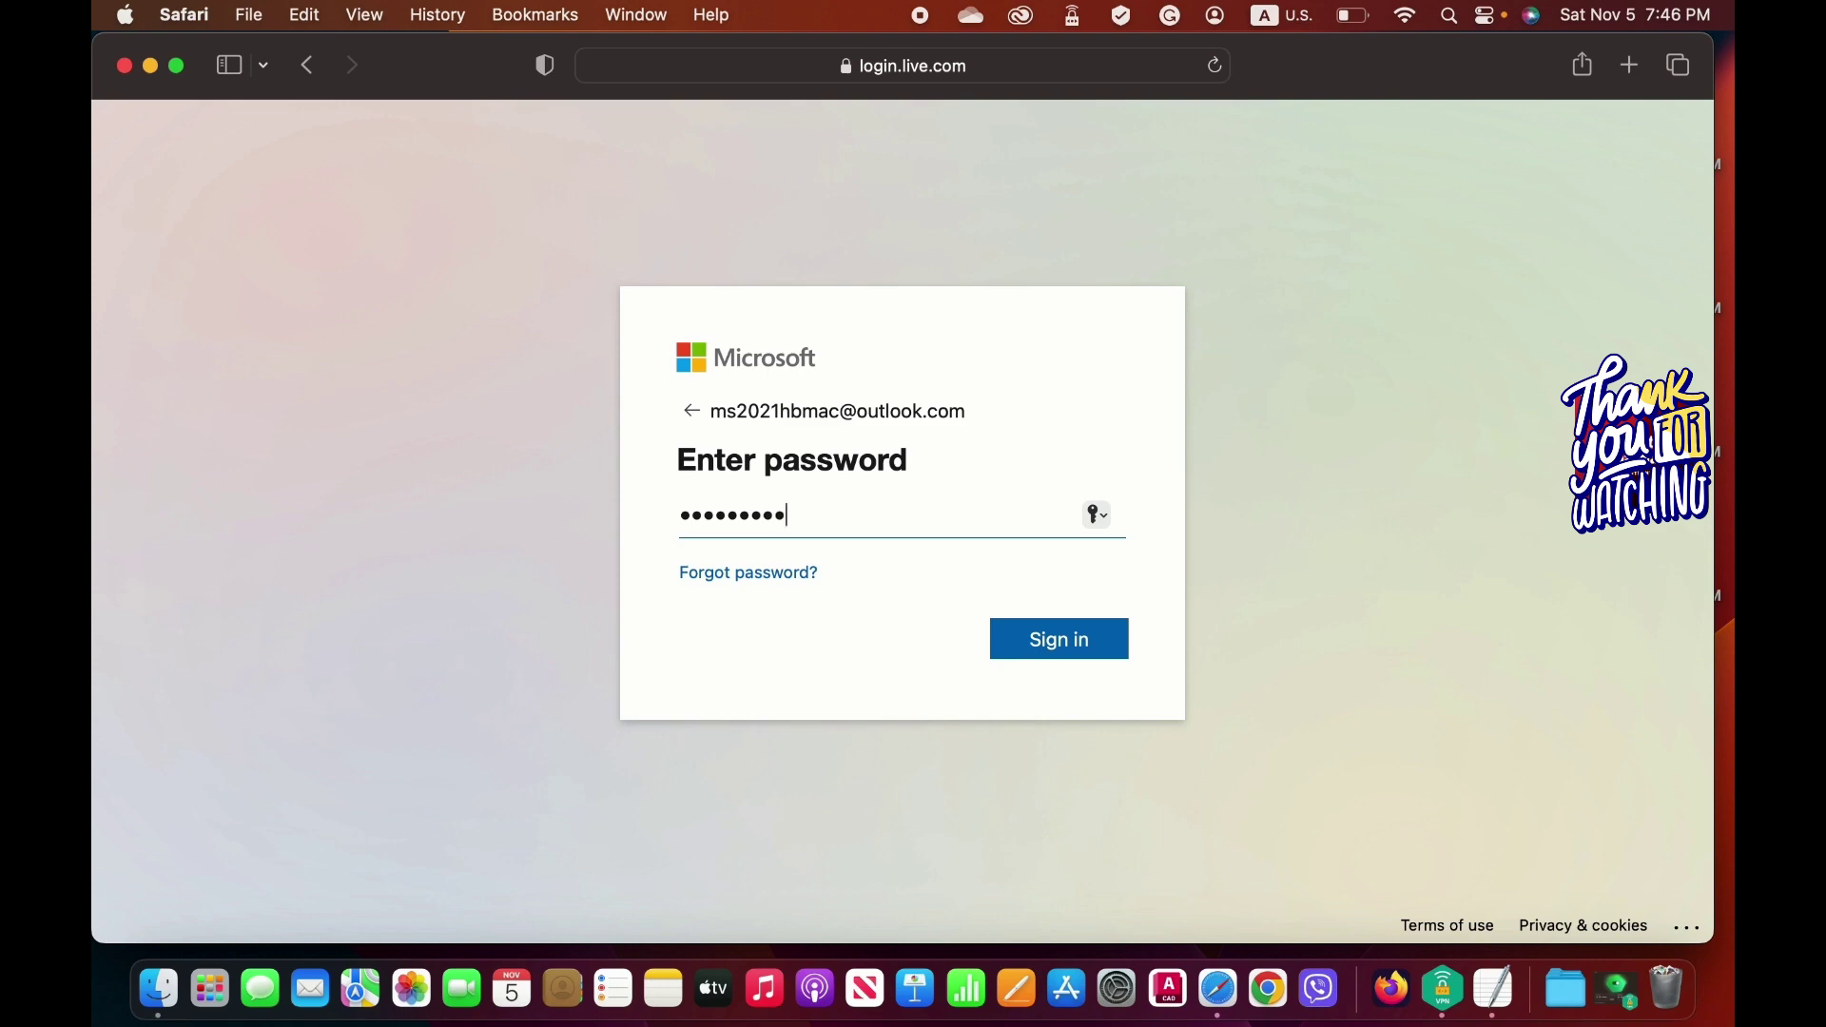
pyautogui.click(1044, 654)
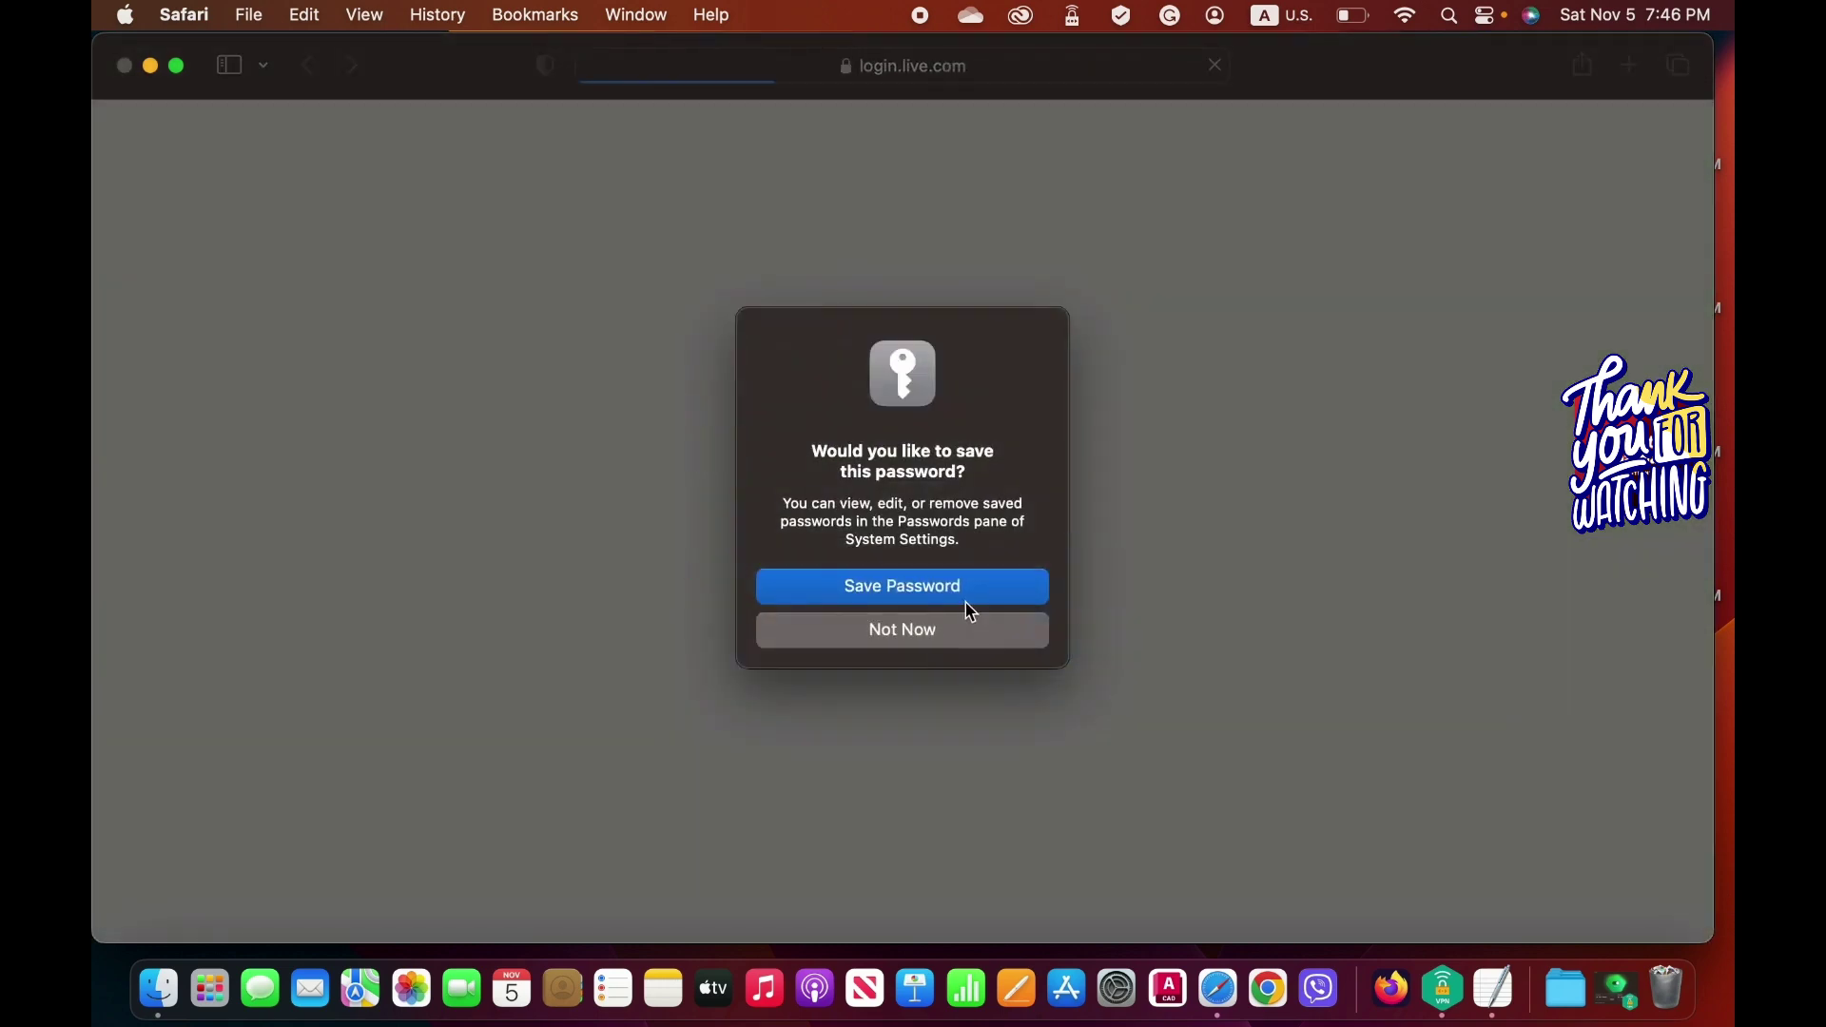
pyautogui.click(960, 627)
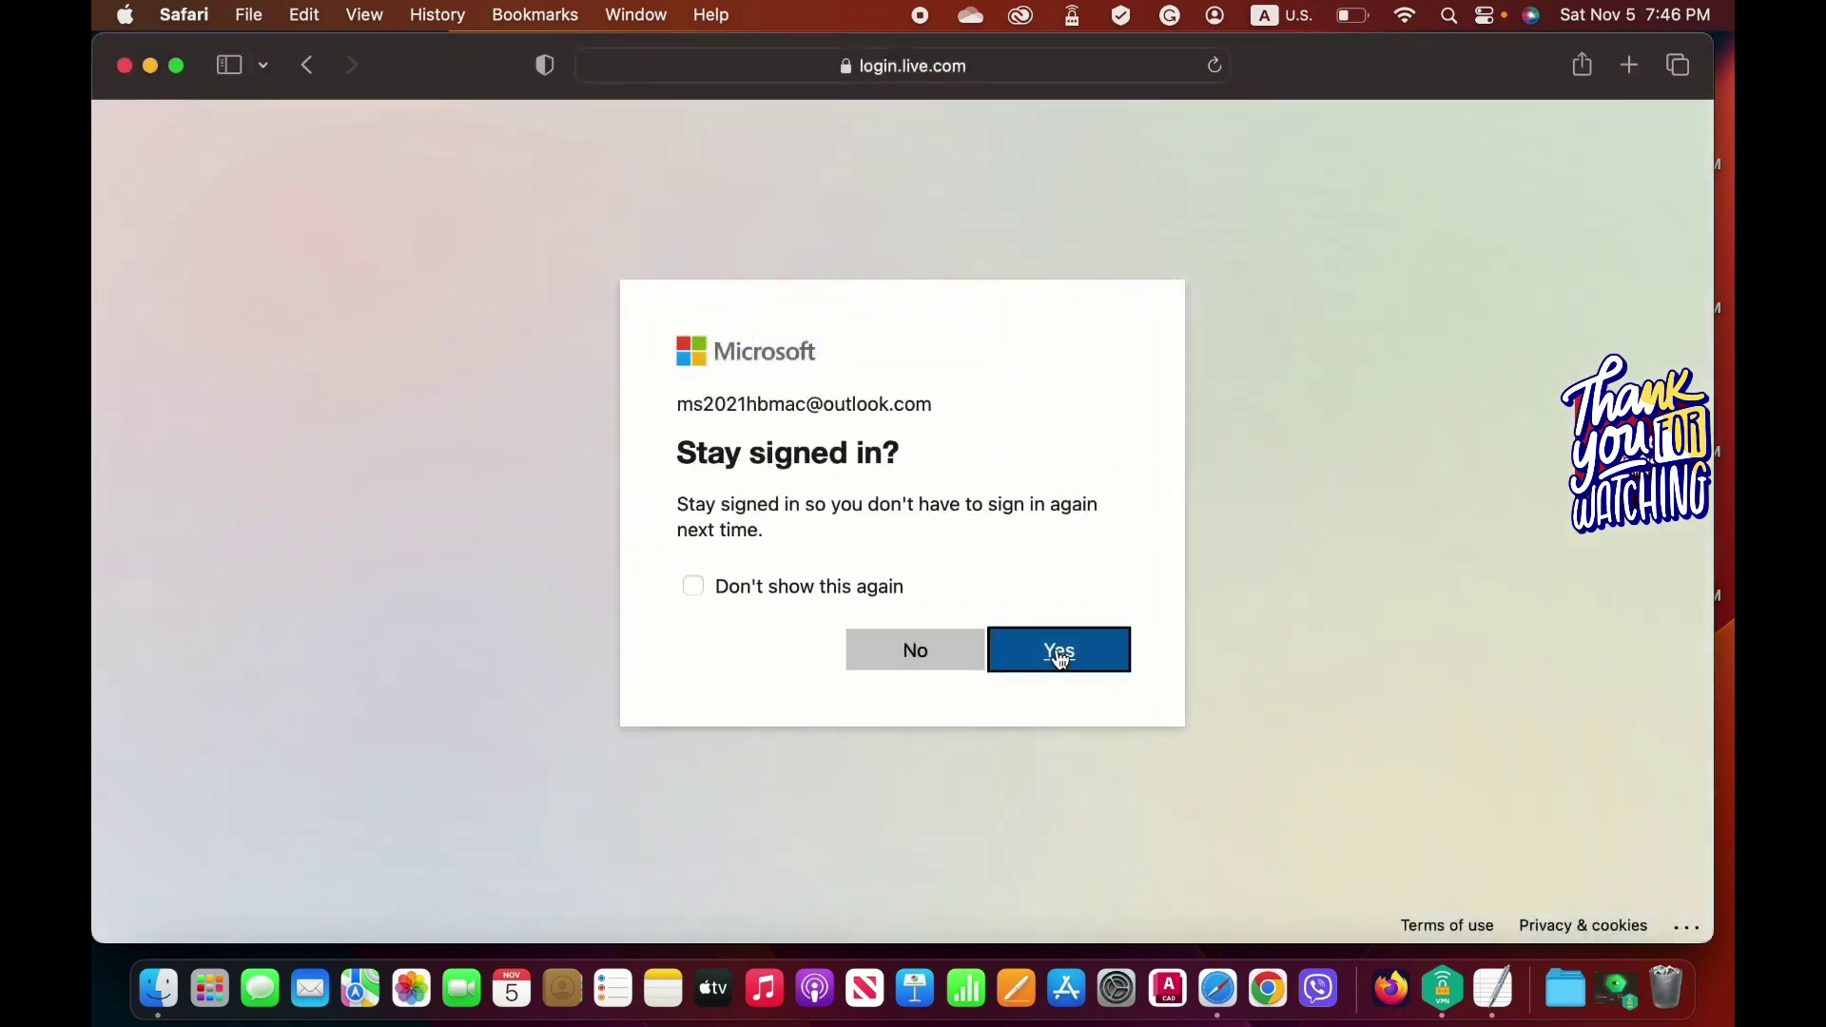
pyautogui.click(1018, 656)
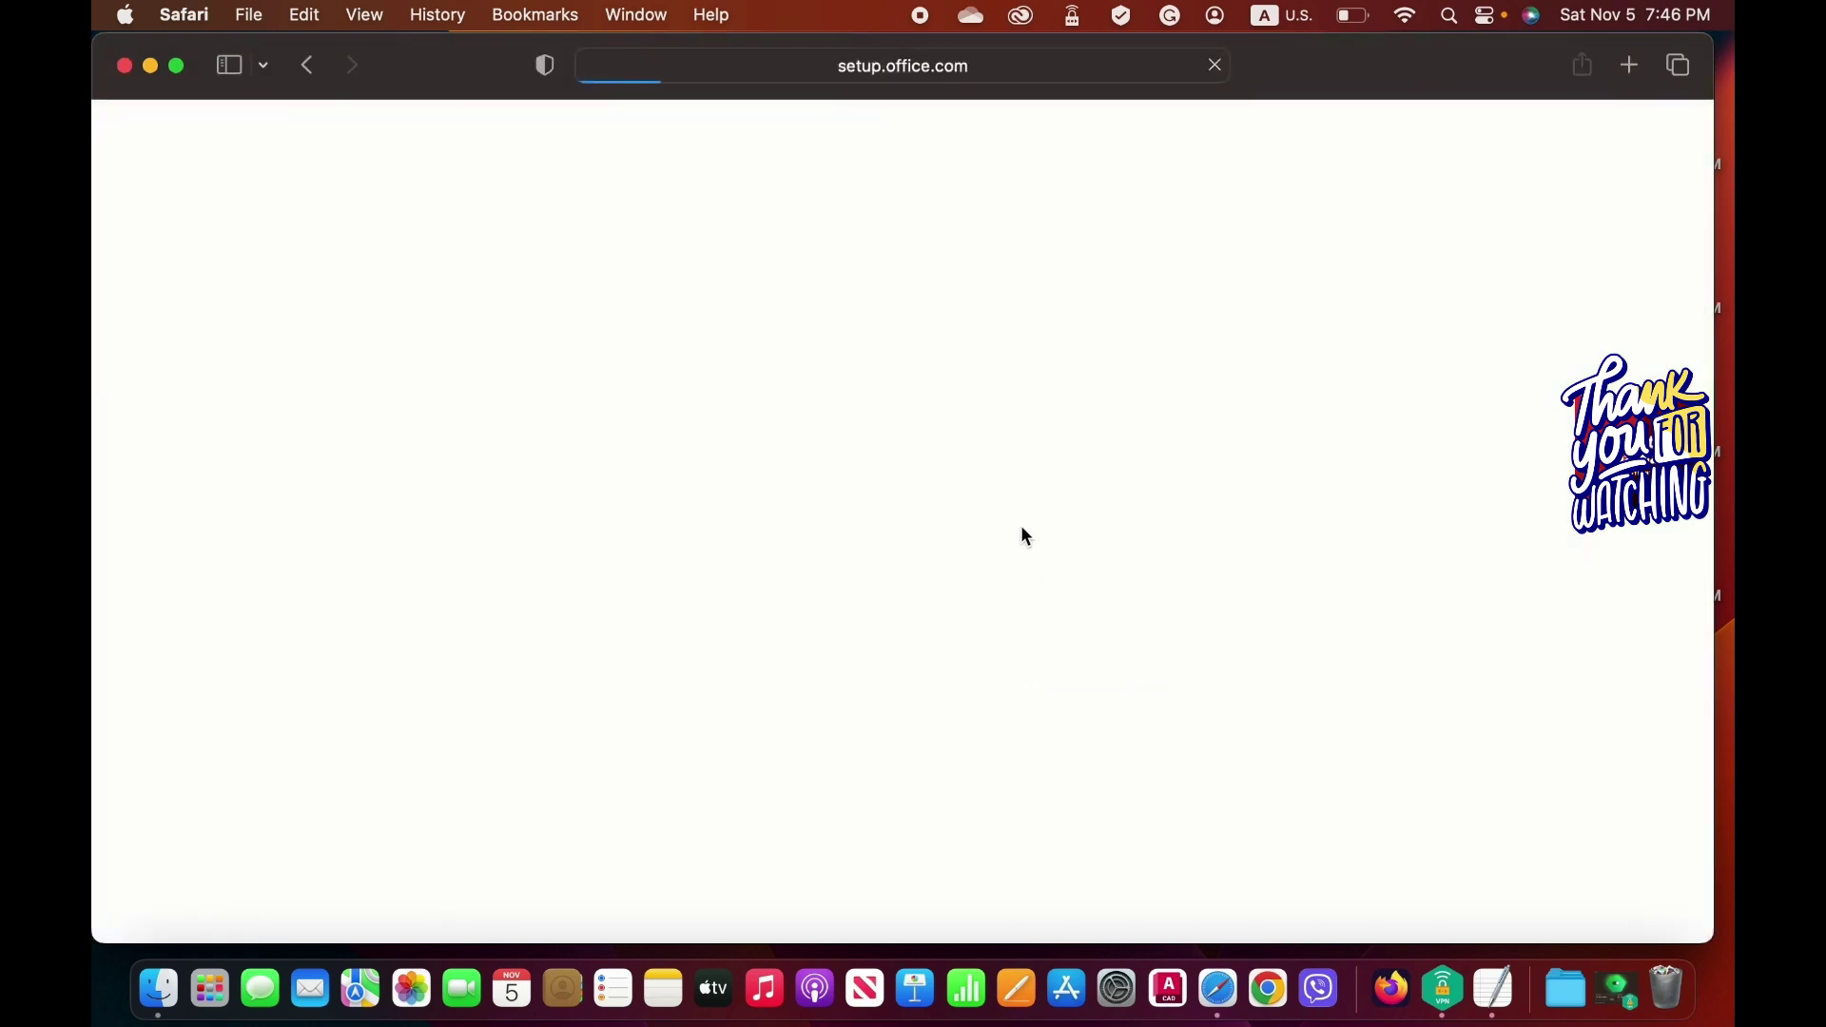
# Copy the license key from the note and paste it into the product key boxes.
pyautogui.scroll(-1, 1011, 568)
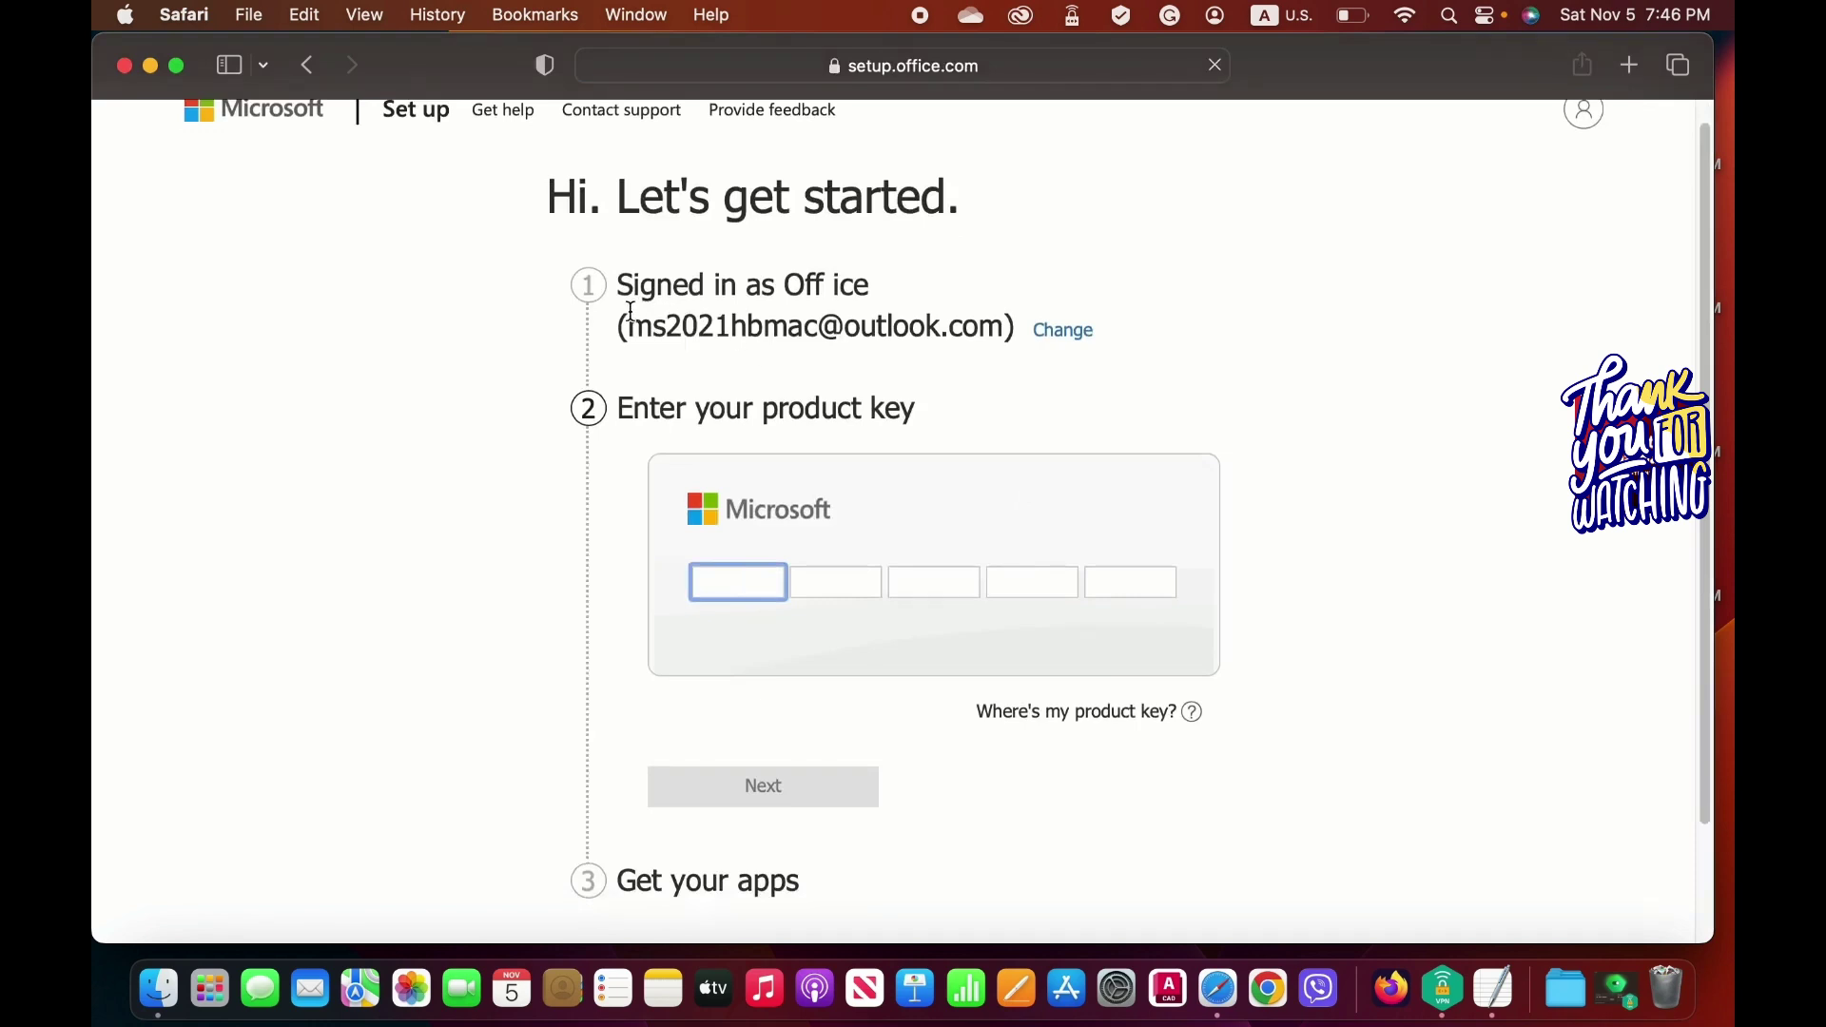
pyautogui.moveTo(628, 326); pyautogui.dragTo(984, 335)
pyautogui.moveTo(632, 407); pyautogui.dragTo(835, 502)
pyautogui.scroll(-1, 791, 530)
pyautogui.click(747, 528)
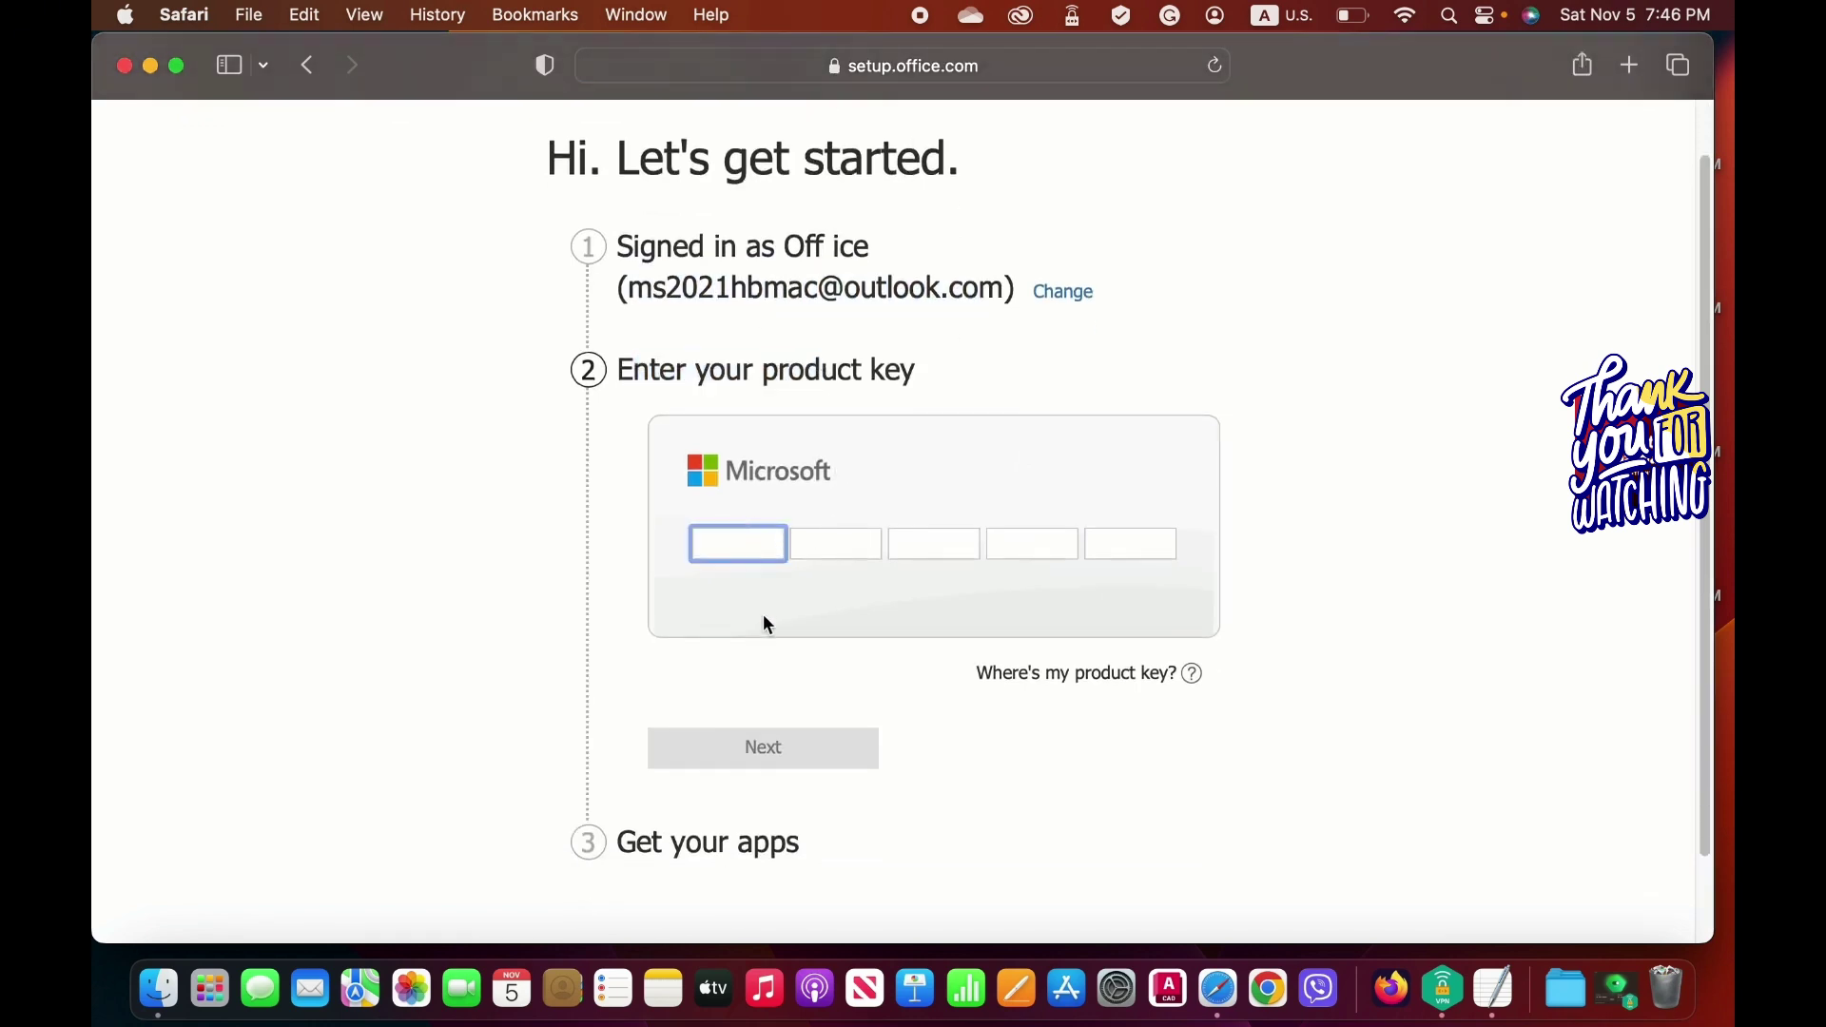
pyautogui.click(1493, 987)
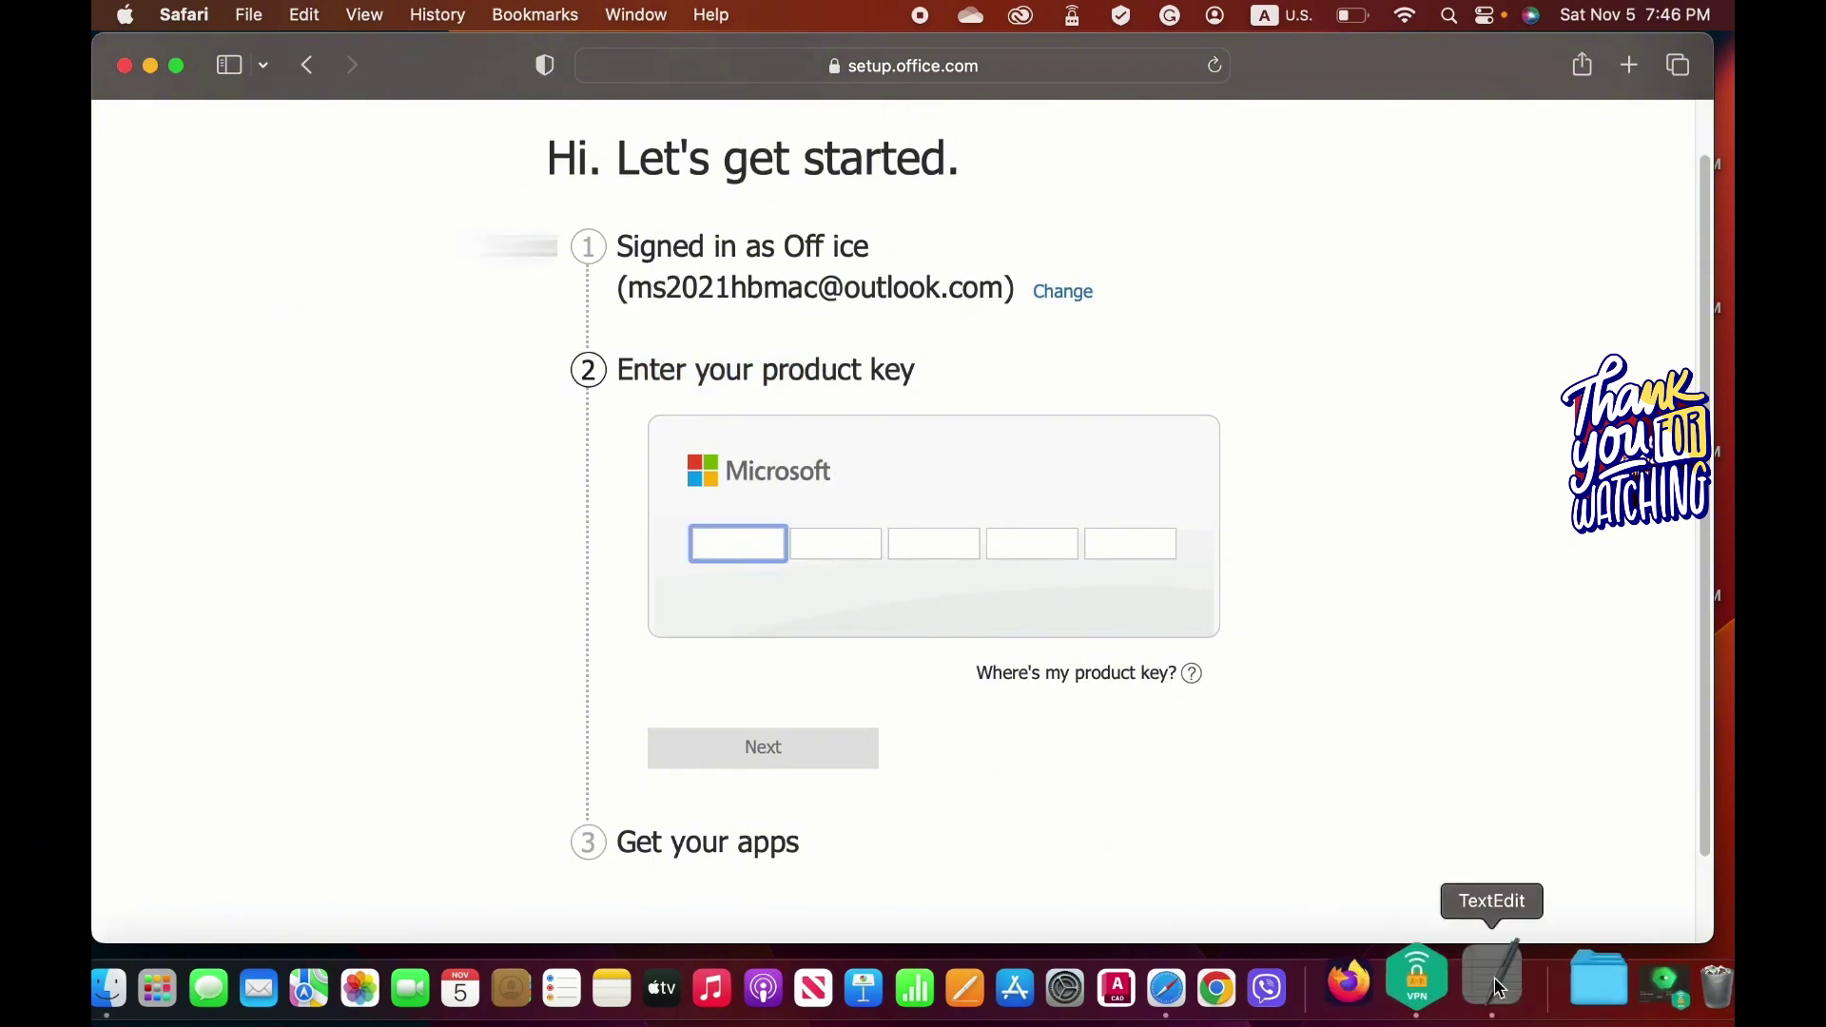
pyautogui.moveTo(622, 246); pyautogui.dragTo(350, 246)
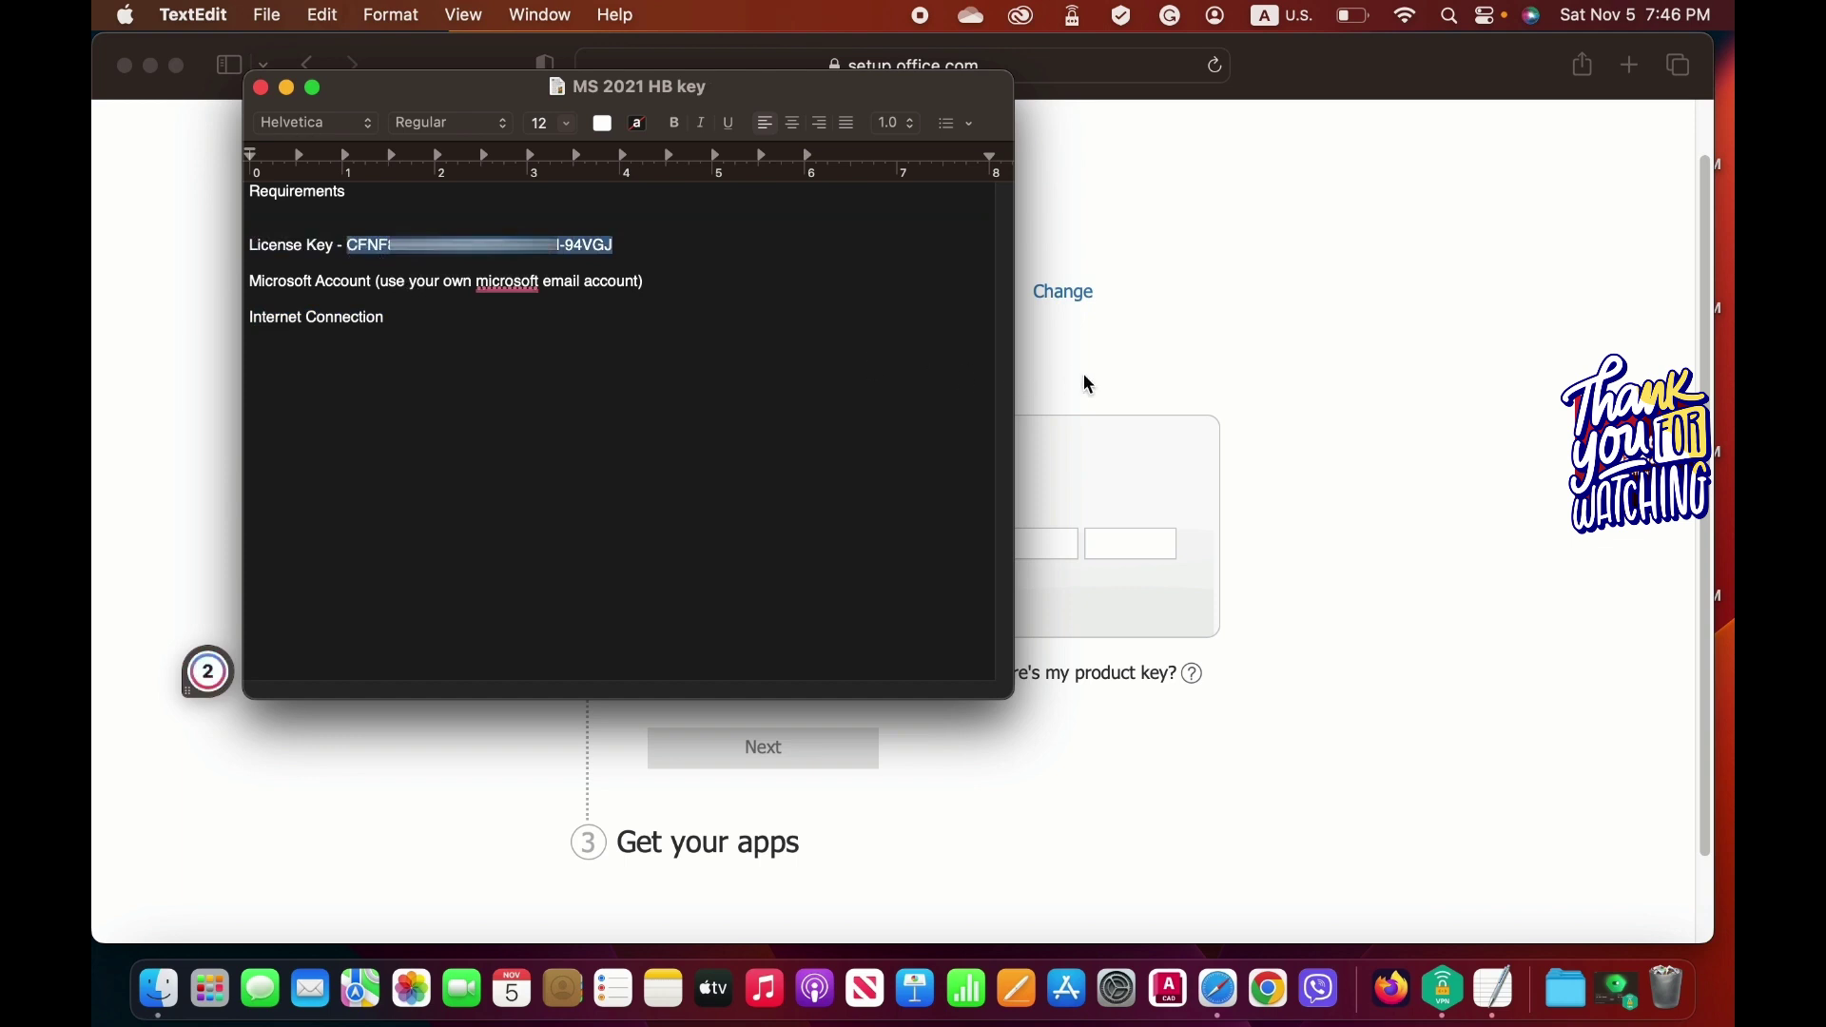
pyautogui.rightClick(523, 271)
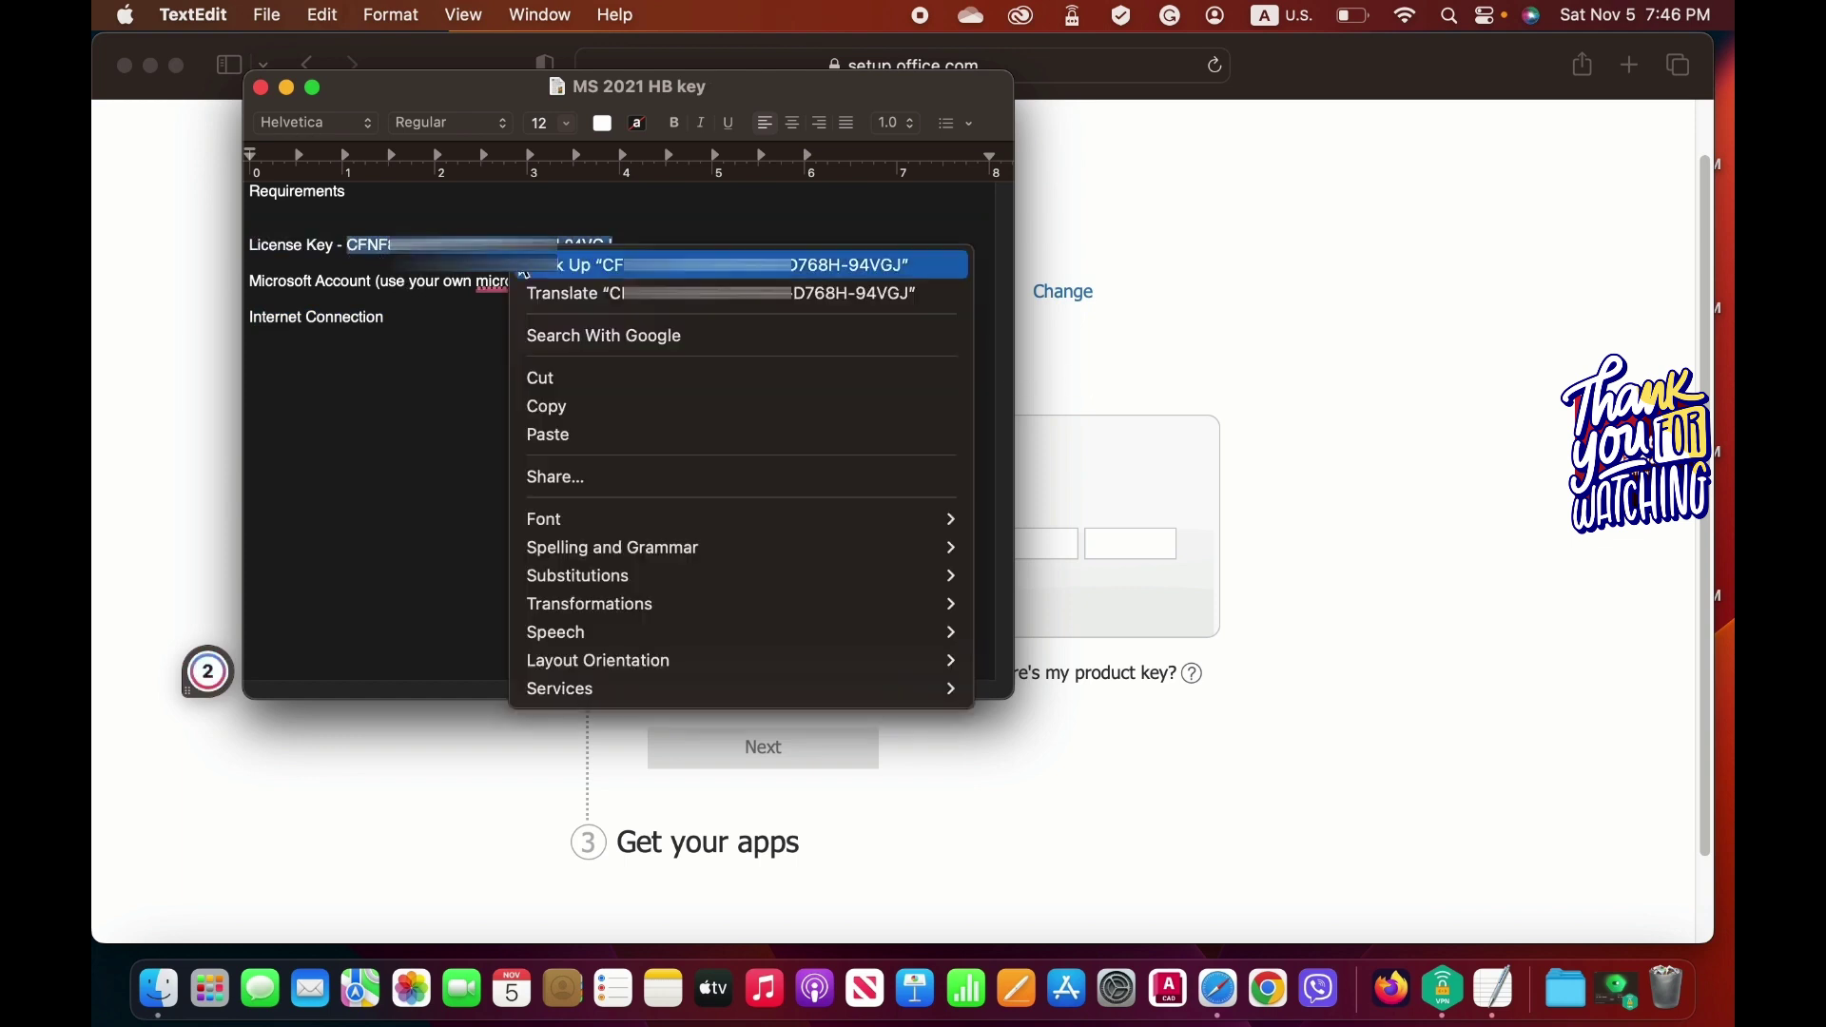
pyautogui.click(569, 407)
pyautogui.click(1133, 448)
pyautogui.rightClick(757, 540)
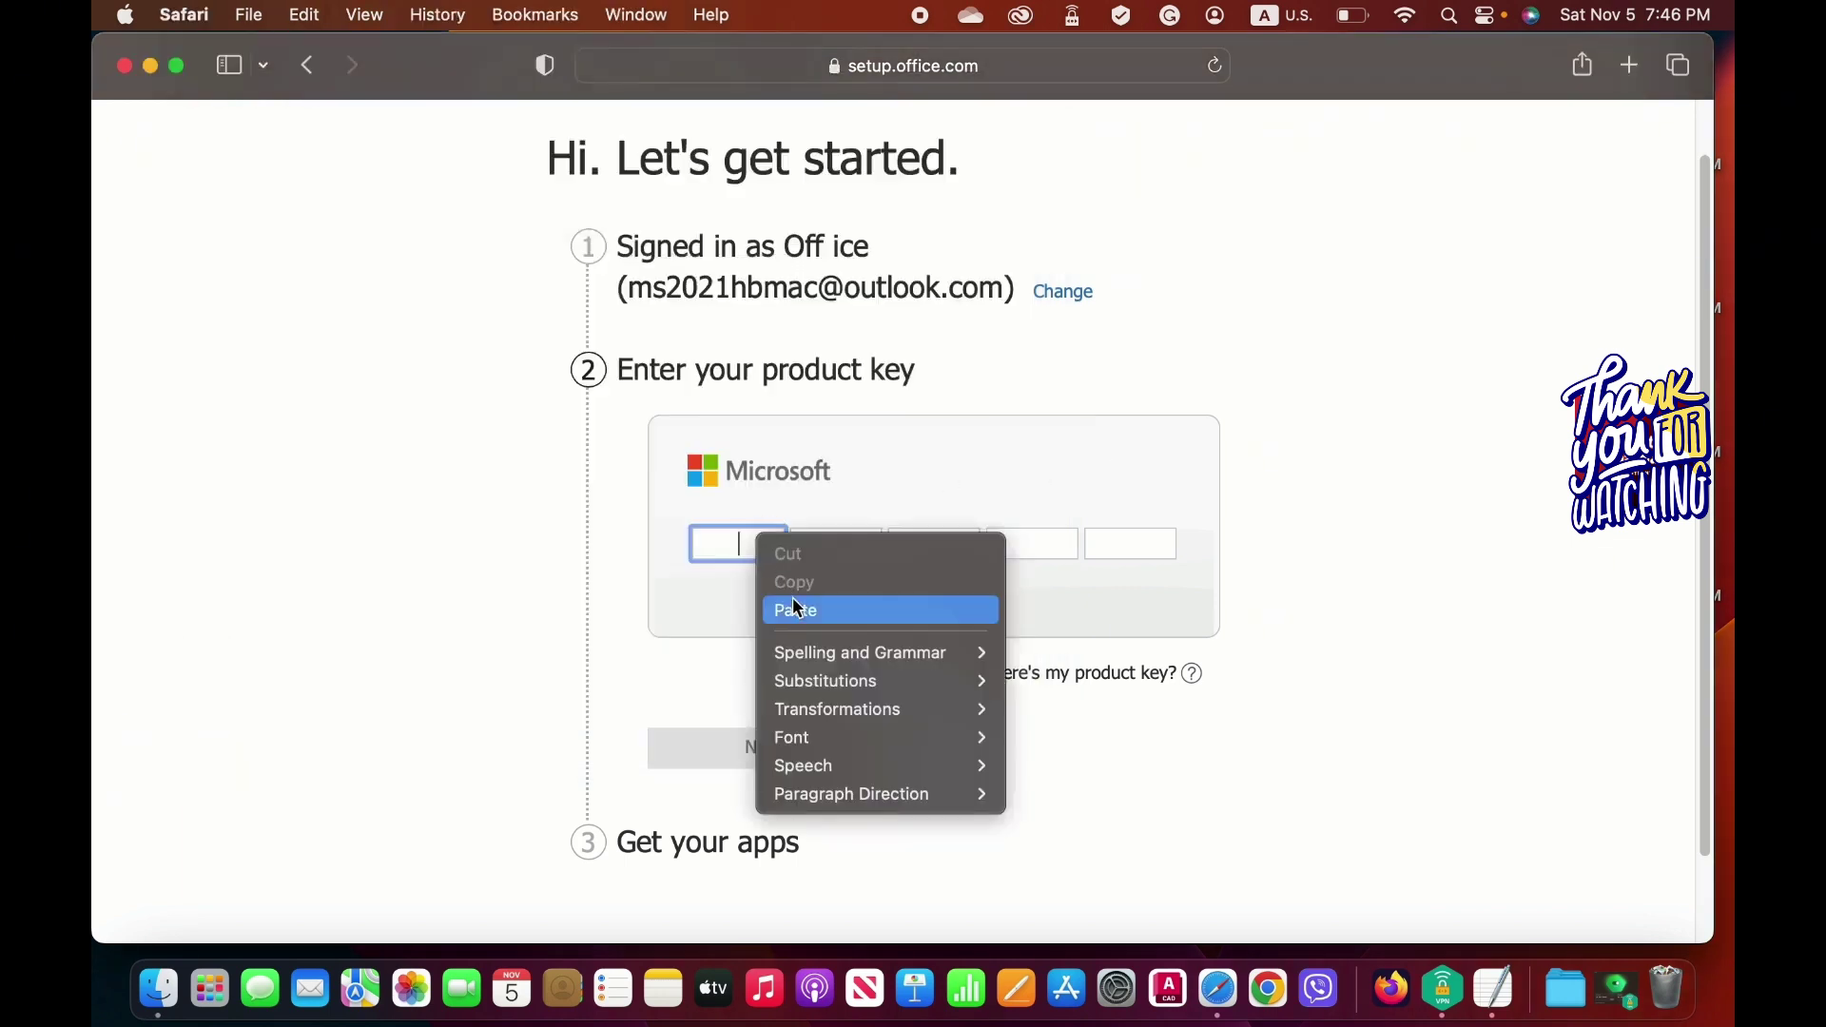
pyautogui.click(791, 599)
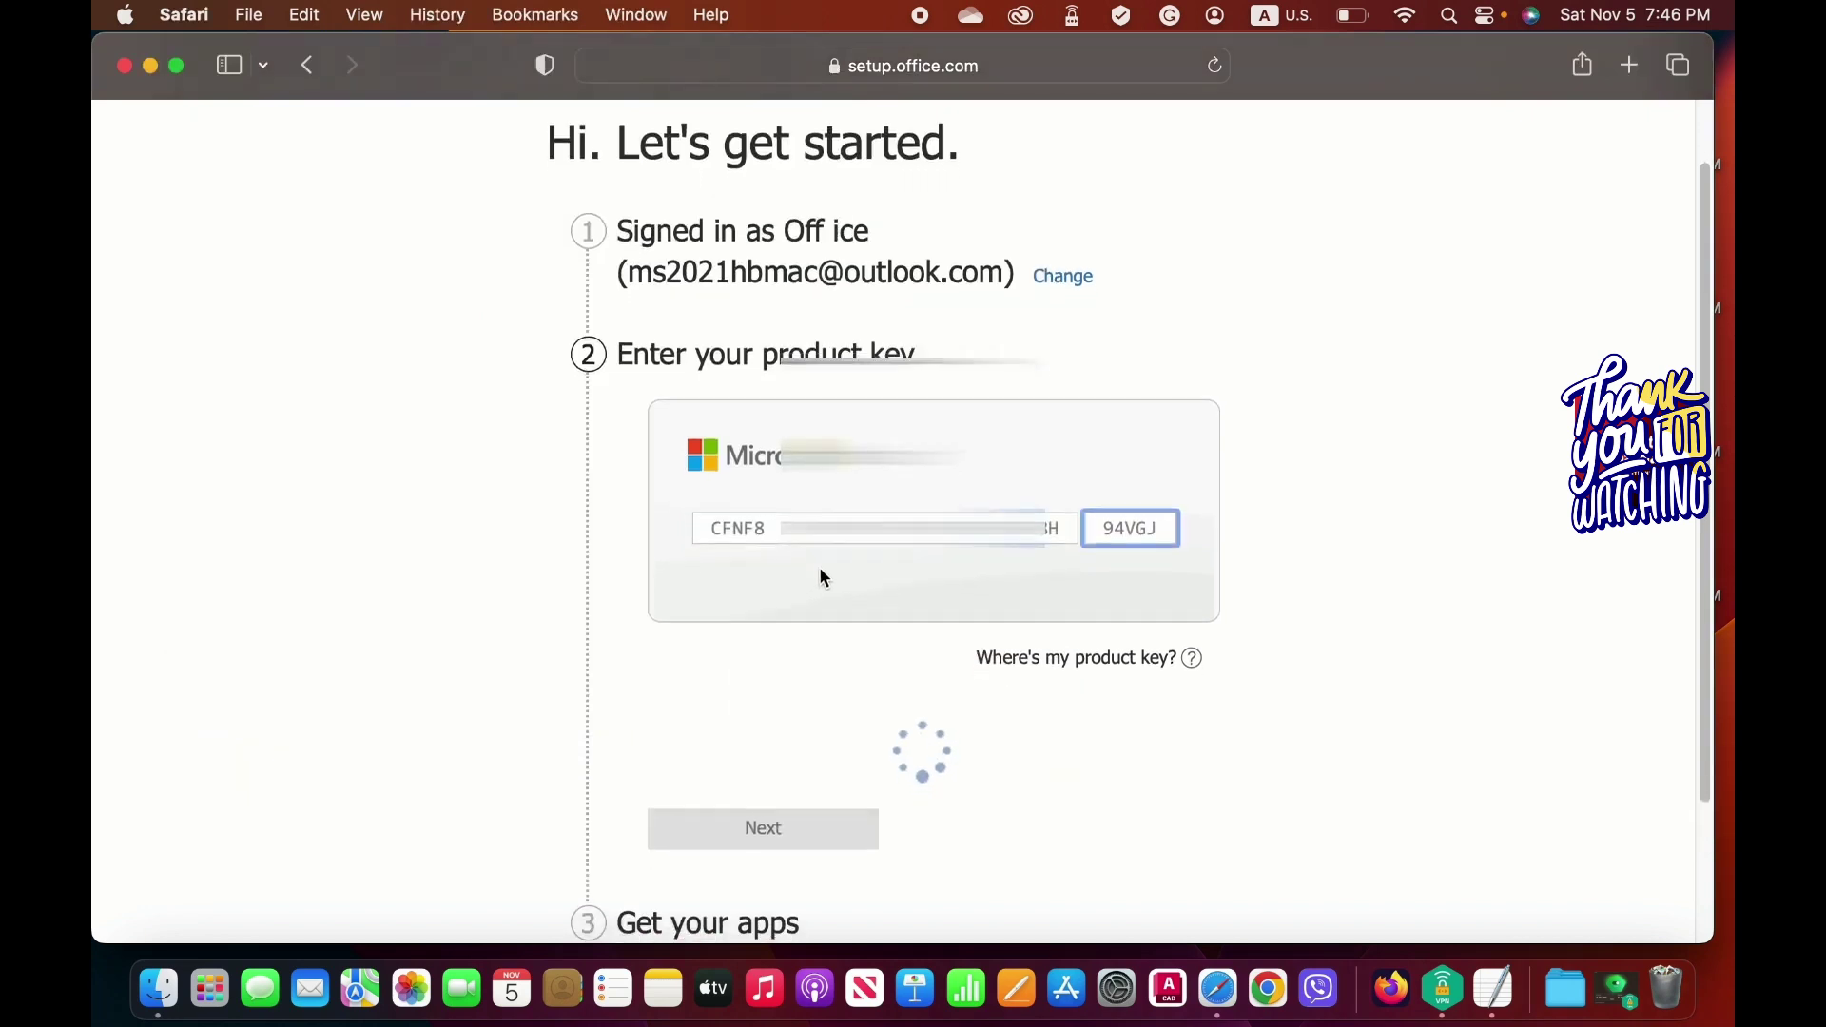
# Confirm the region stays set to United States.
pyautogui.scroll(-1, 819, 567)
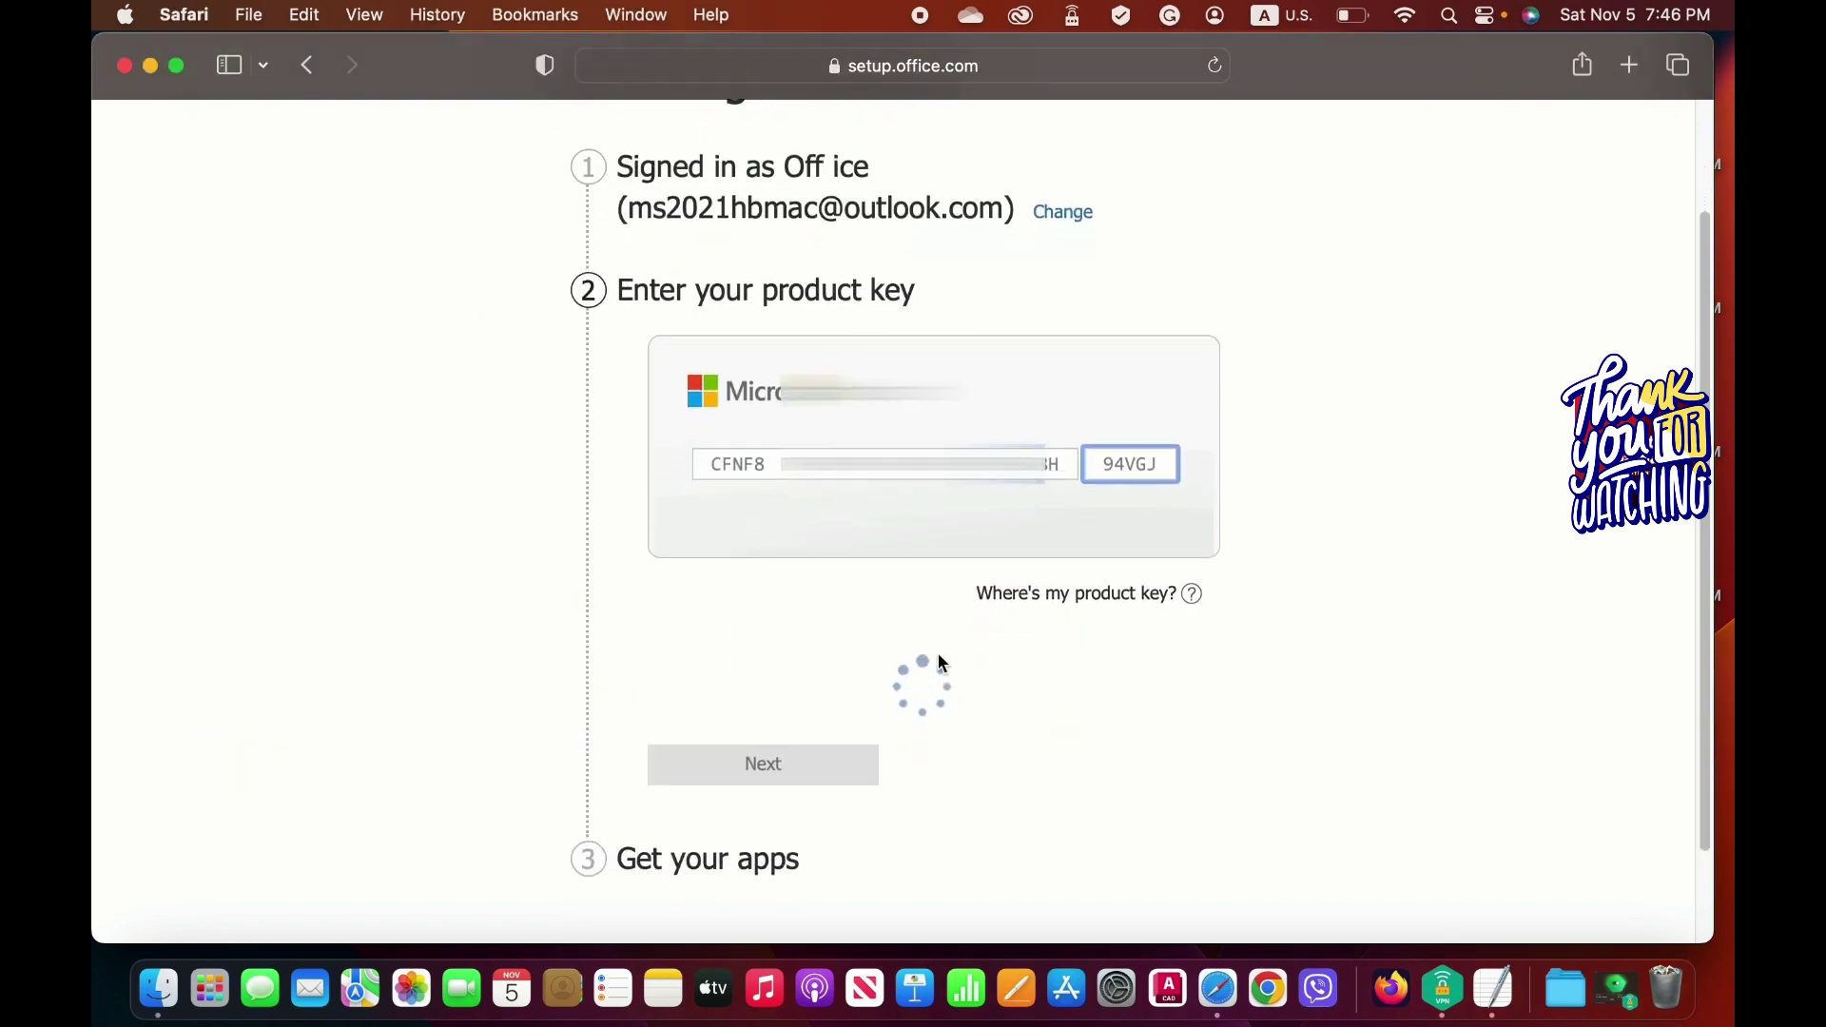
pyautogui.scroll(-2, 928, 614)
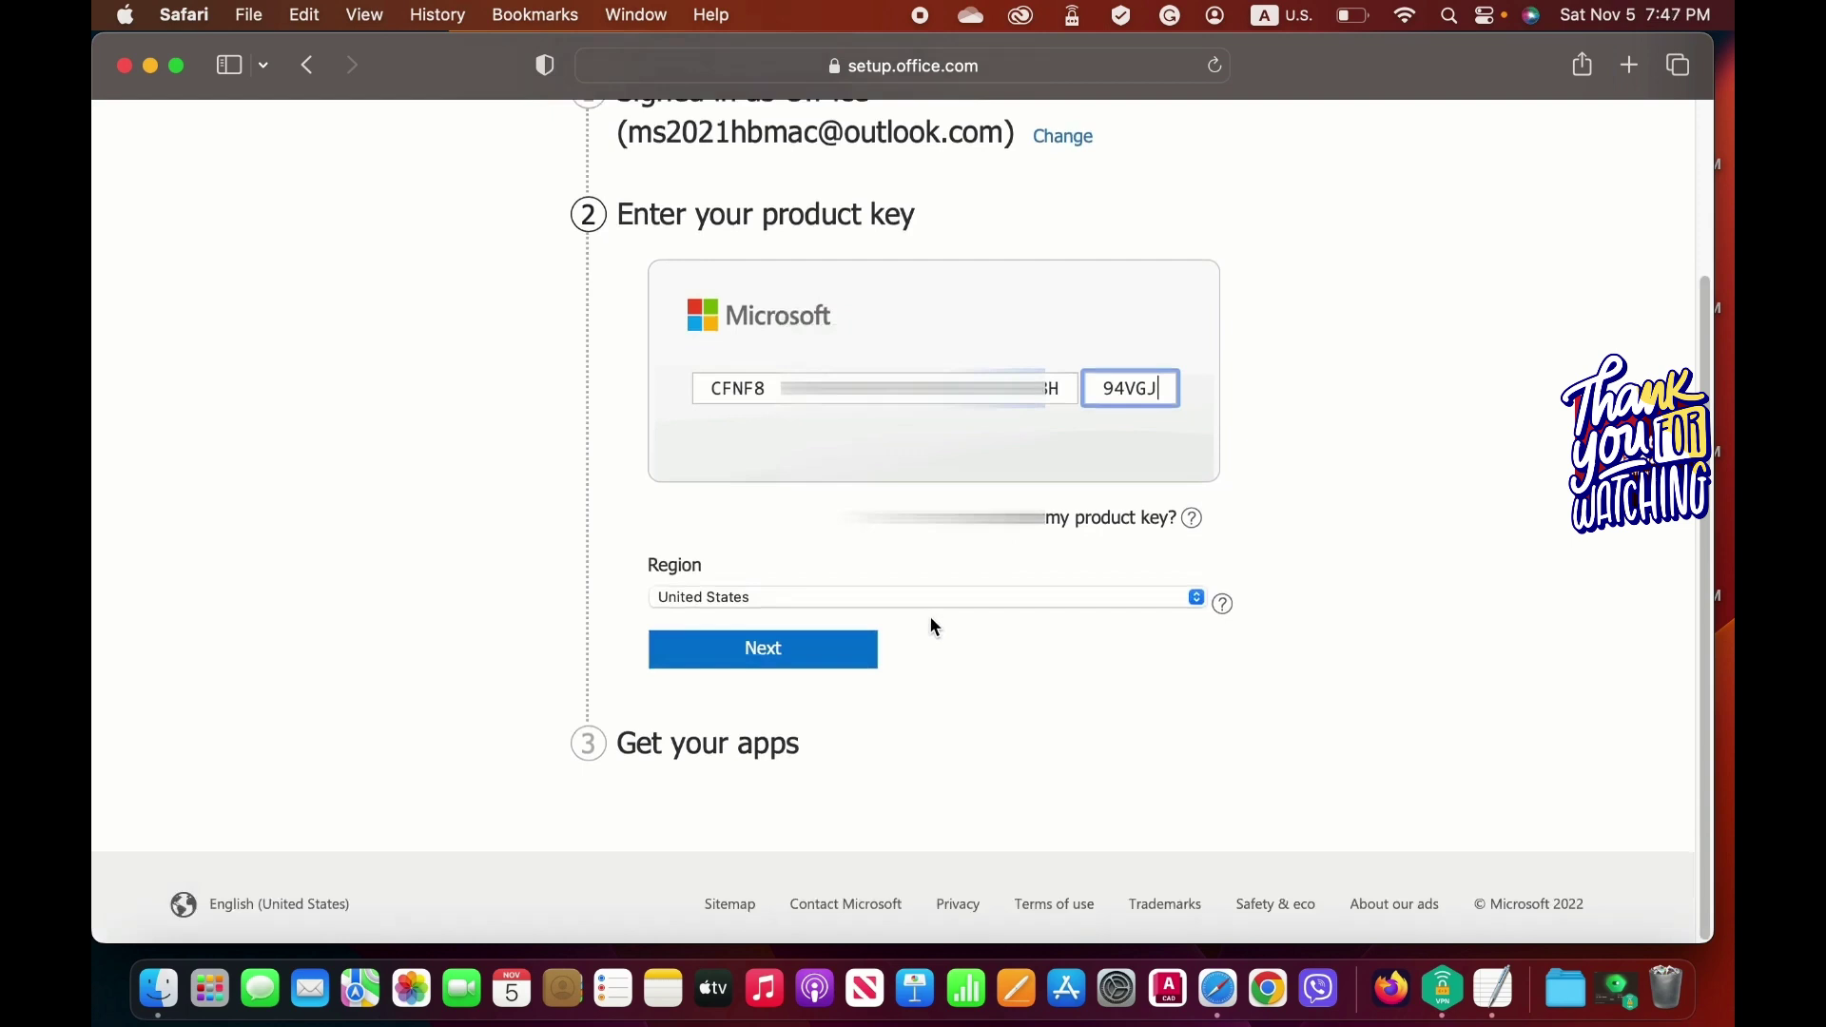
pyautogui.click(991, 600)
pyautogui.click(990, 599)
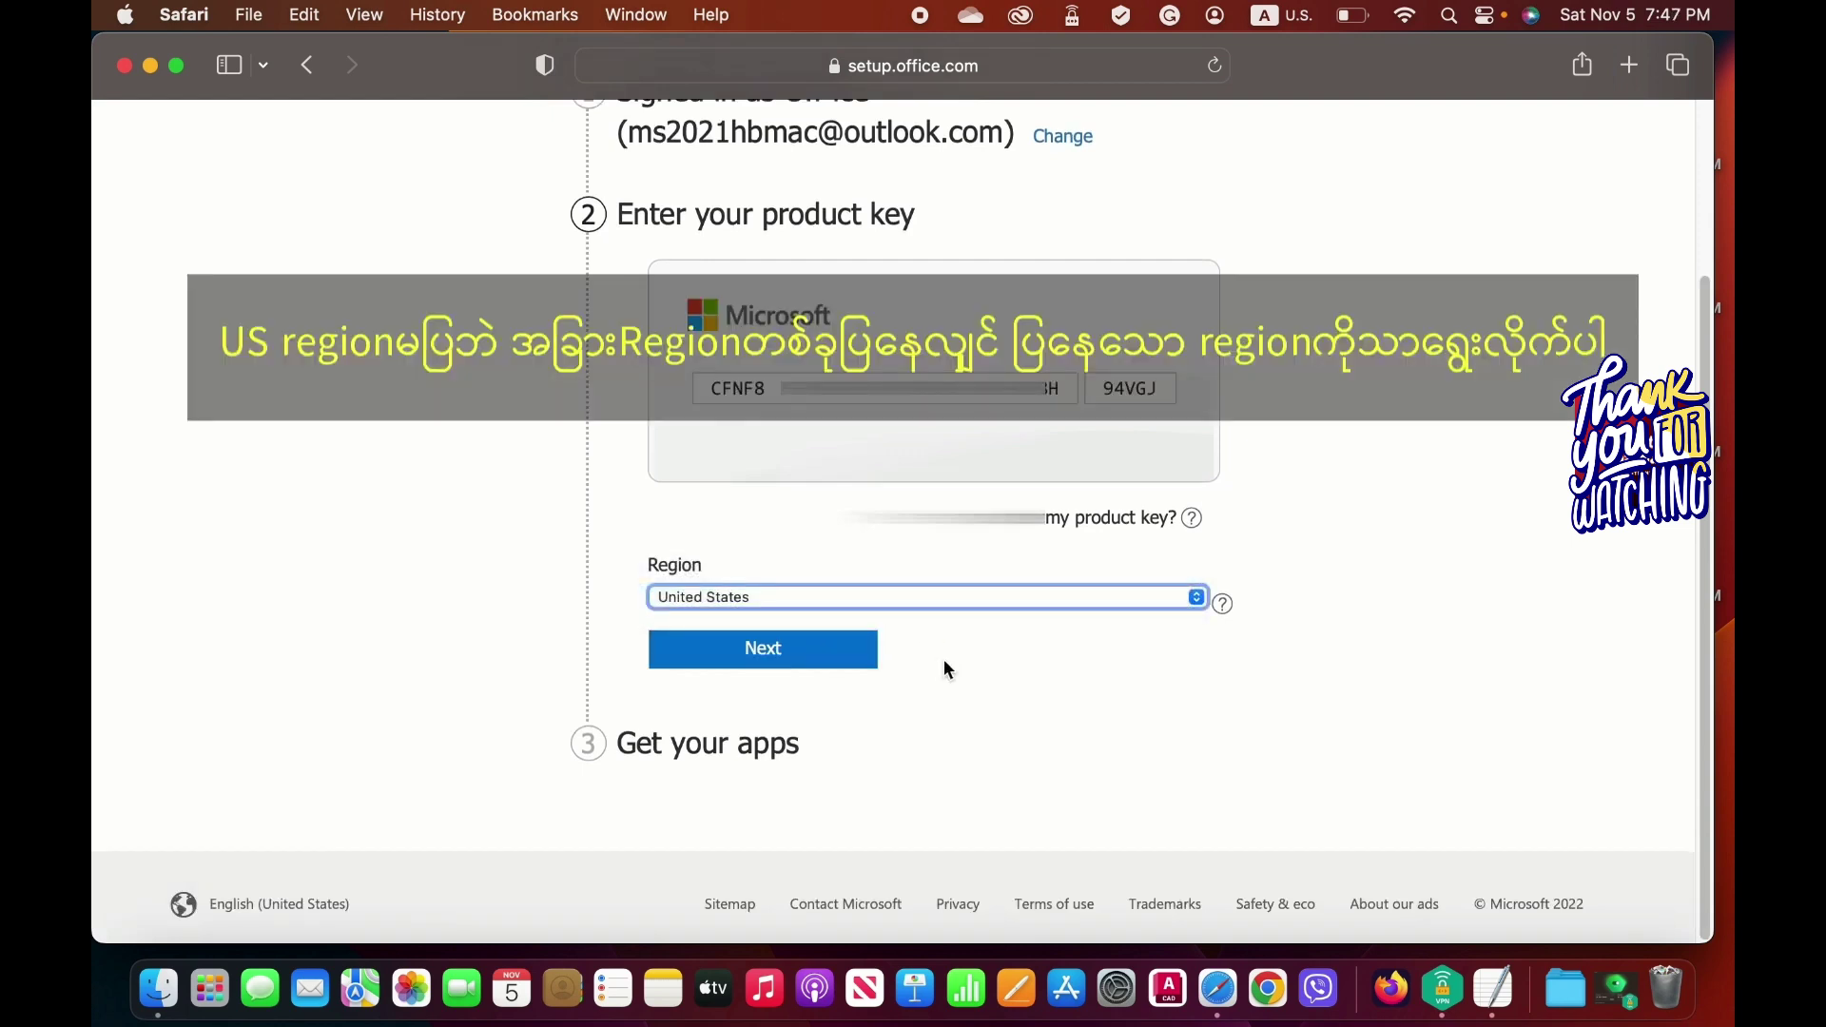
# Submit the product key and region, then agree to the Services Agreement to redeem Office Home & Business 2021.
pyautogui.click(830, 656)
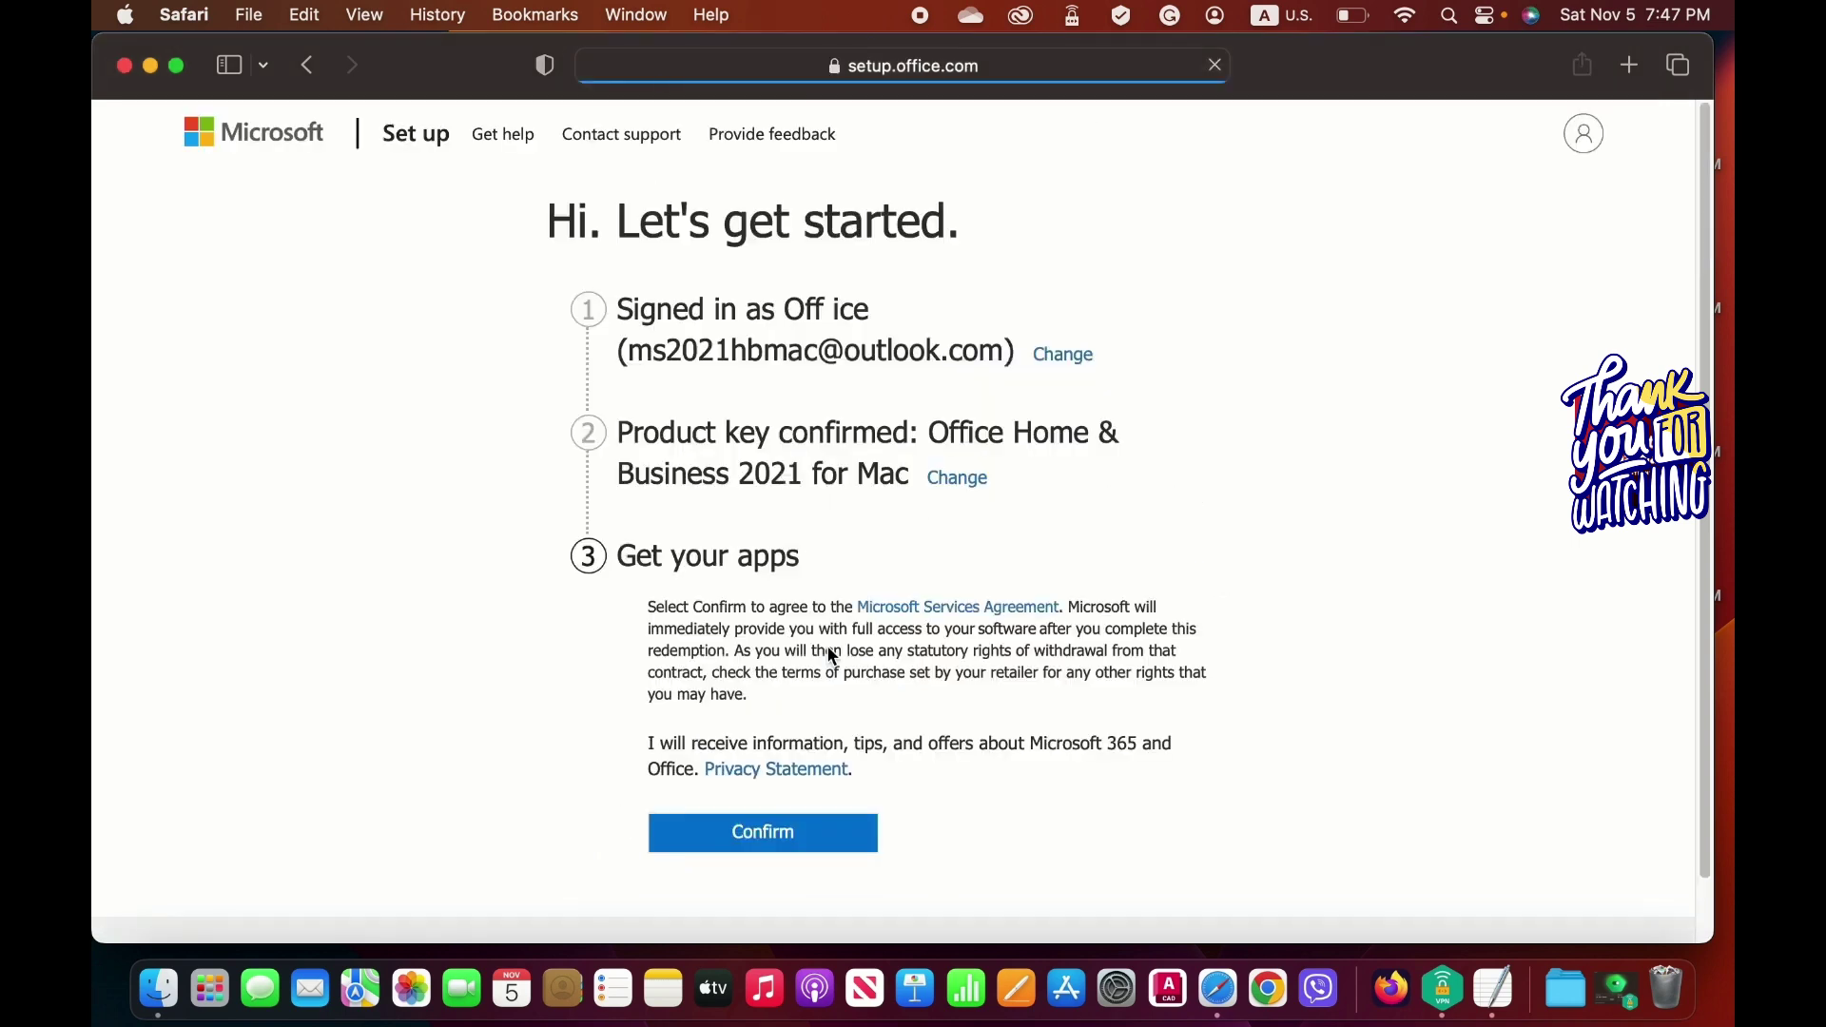
pyautogui.scroll(-2, 827, 649)
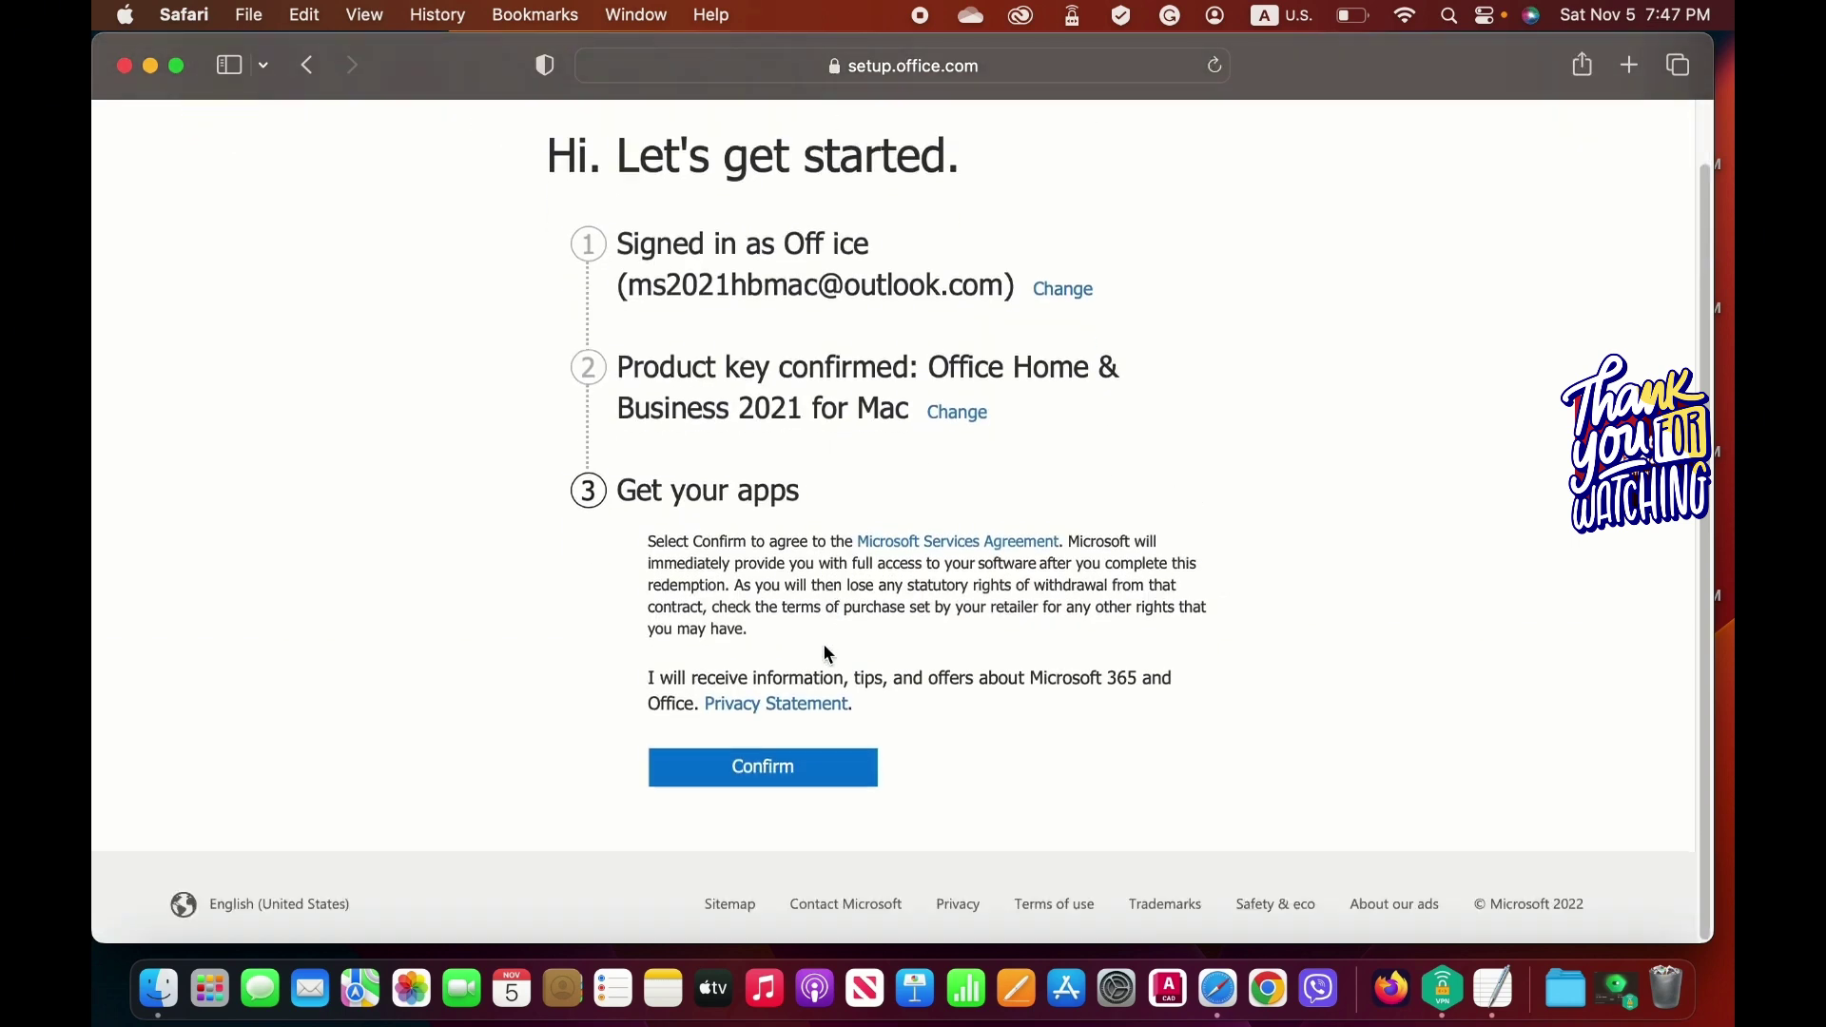
pyautogui.click(841, 775)
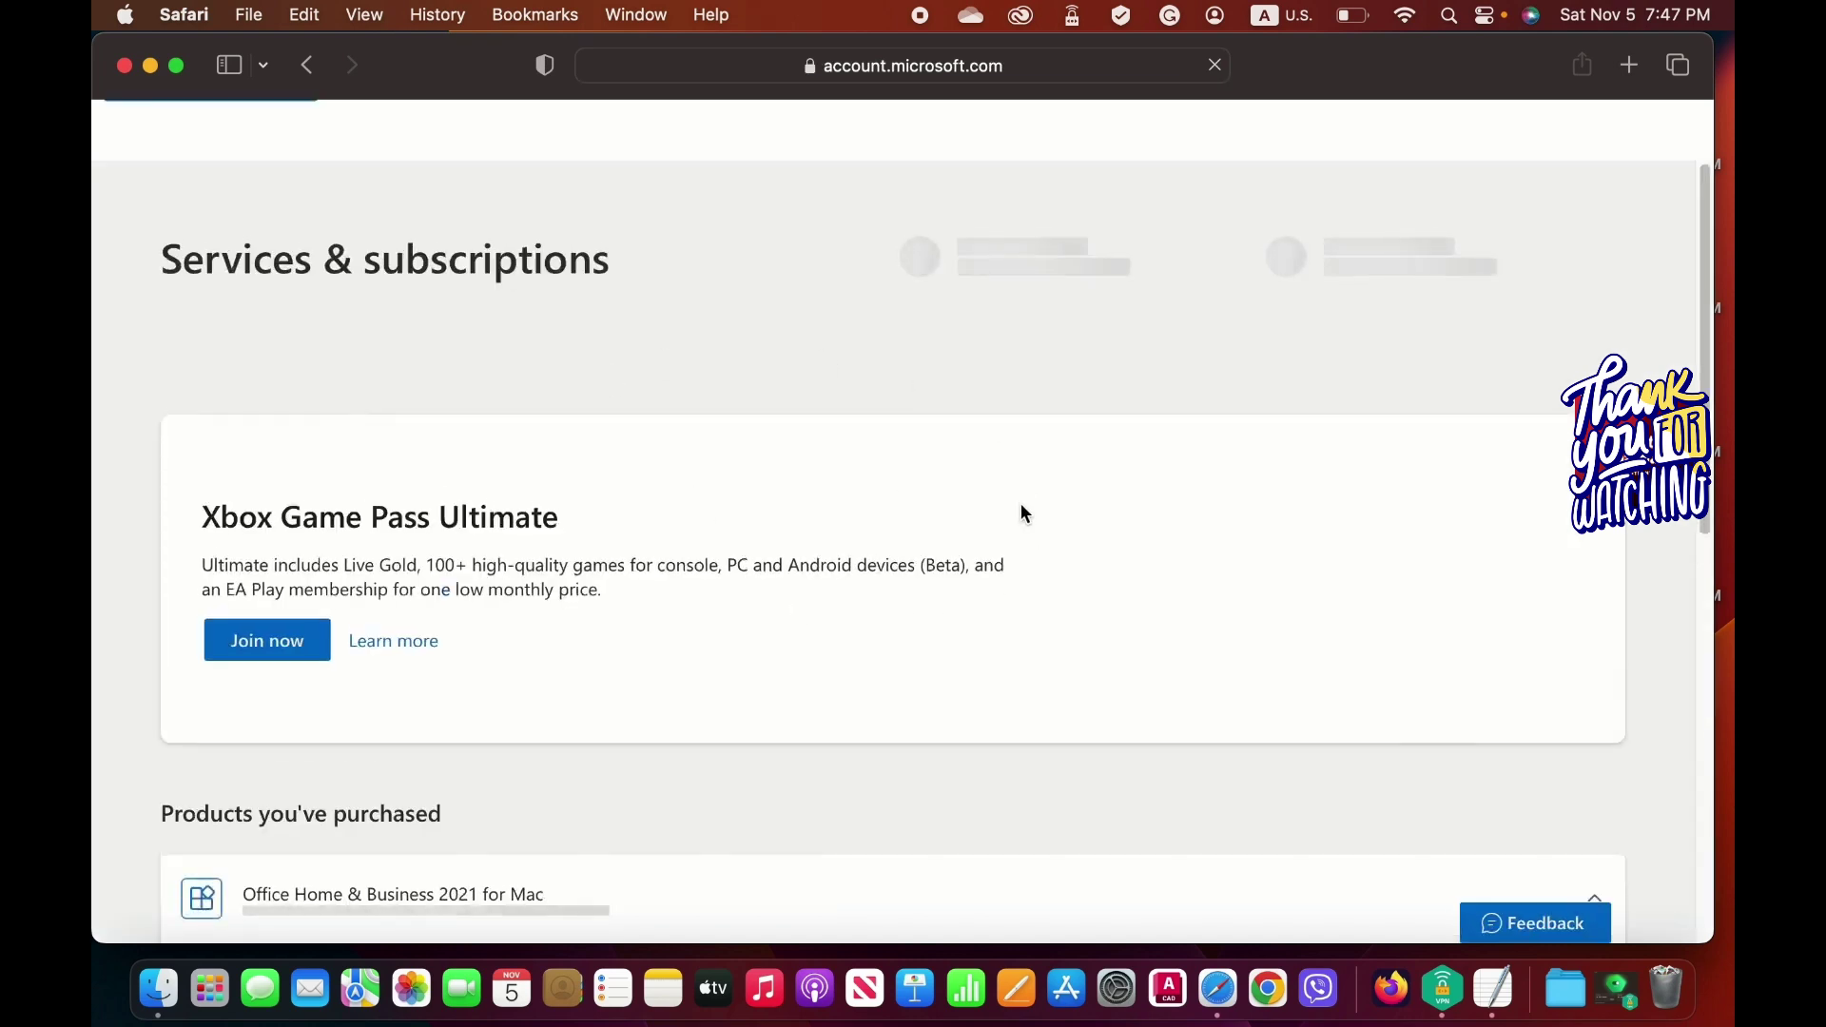
pyautogui.scroll(-2, 1019, 514)
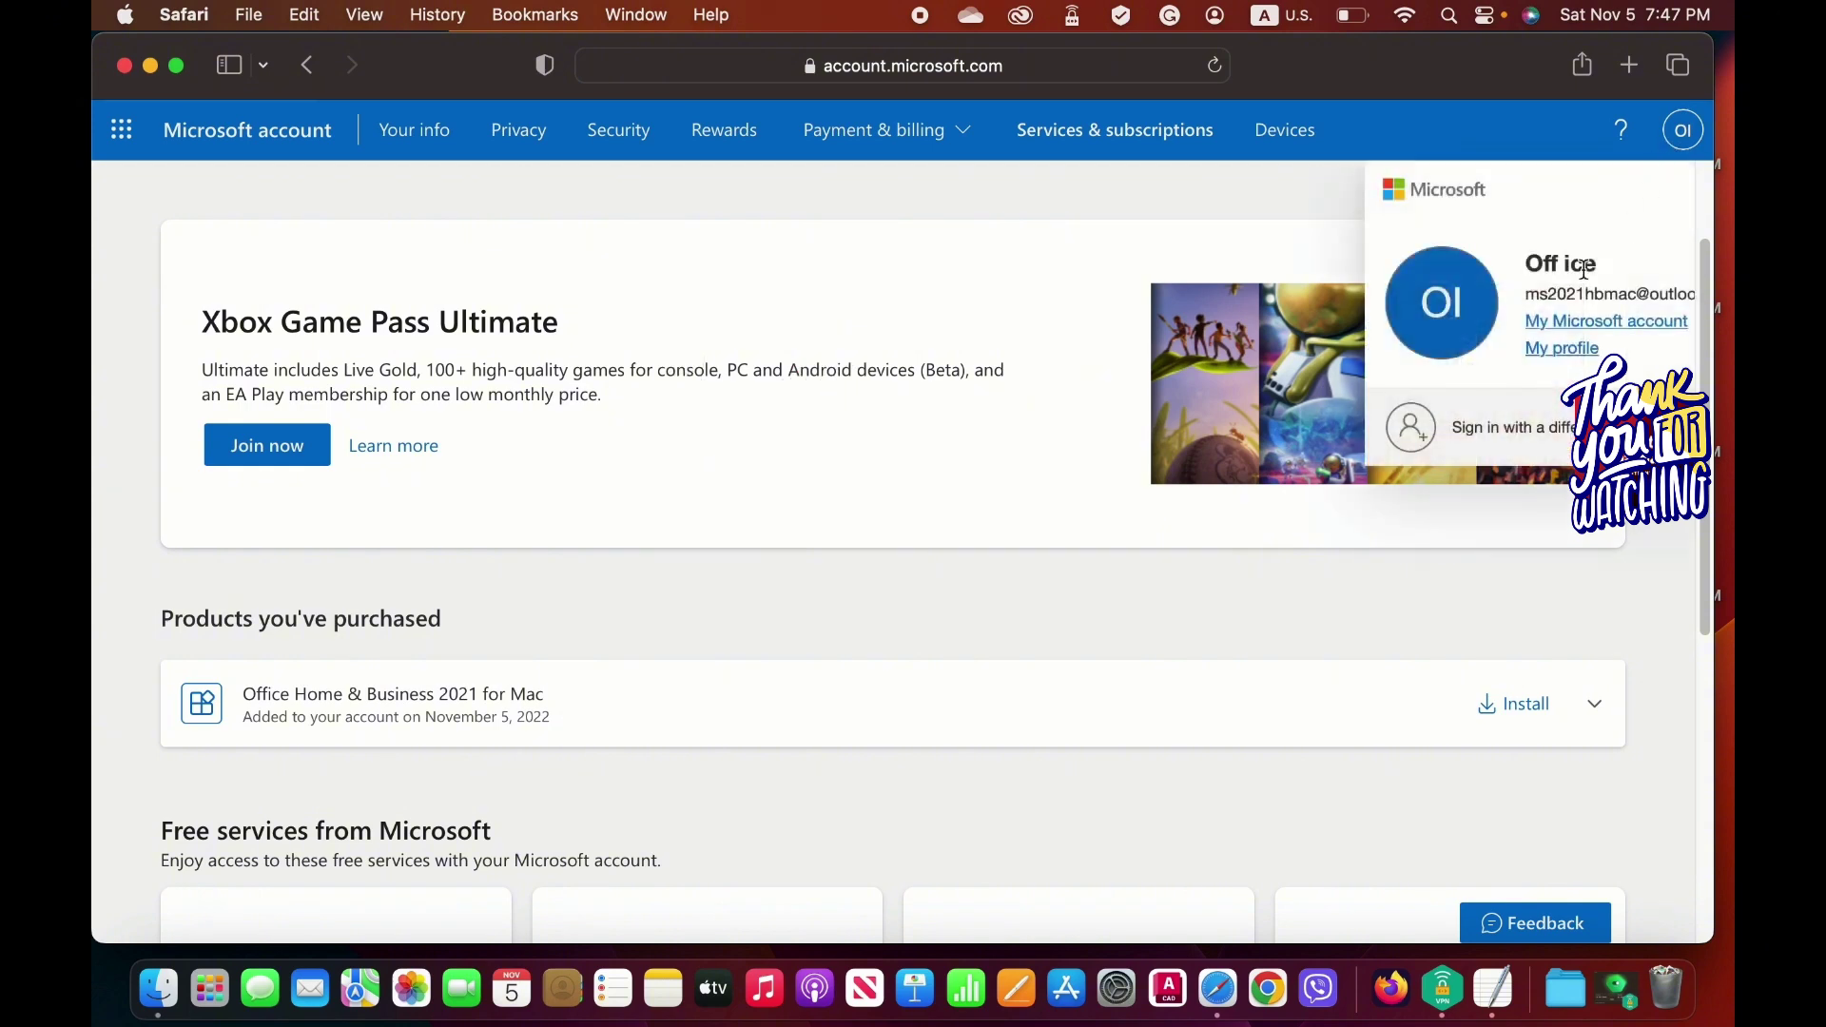
pyautogui.moveTo(1466, 295); pyautogui.dragTo(1682, 306)
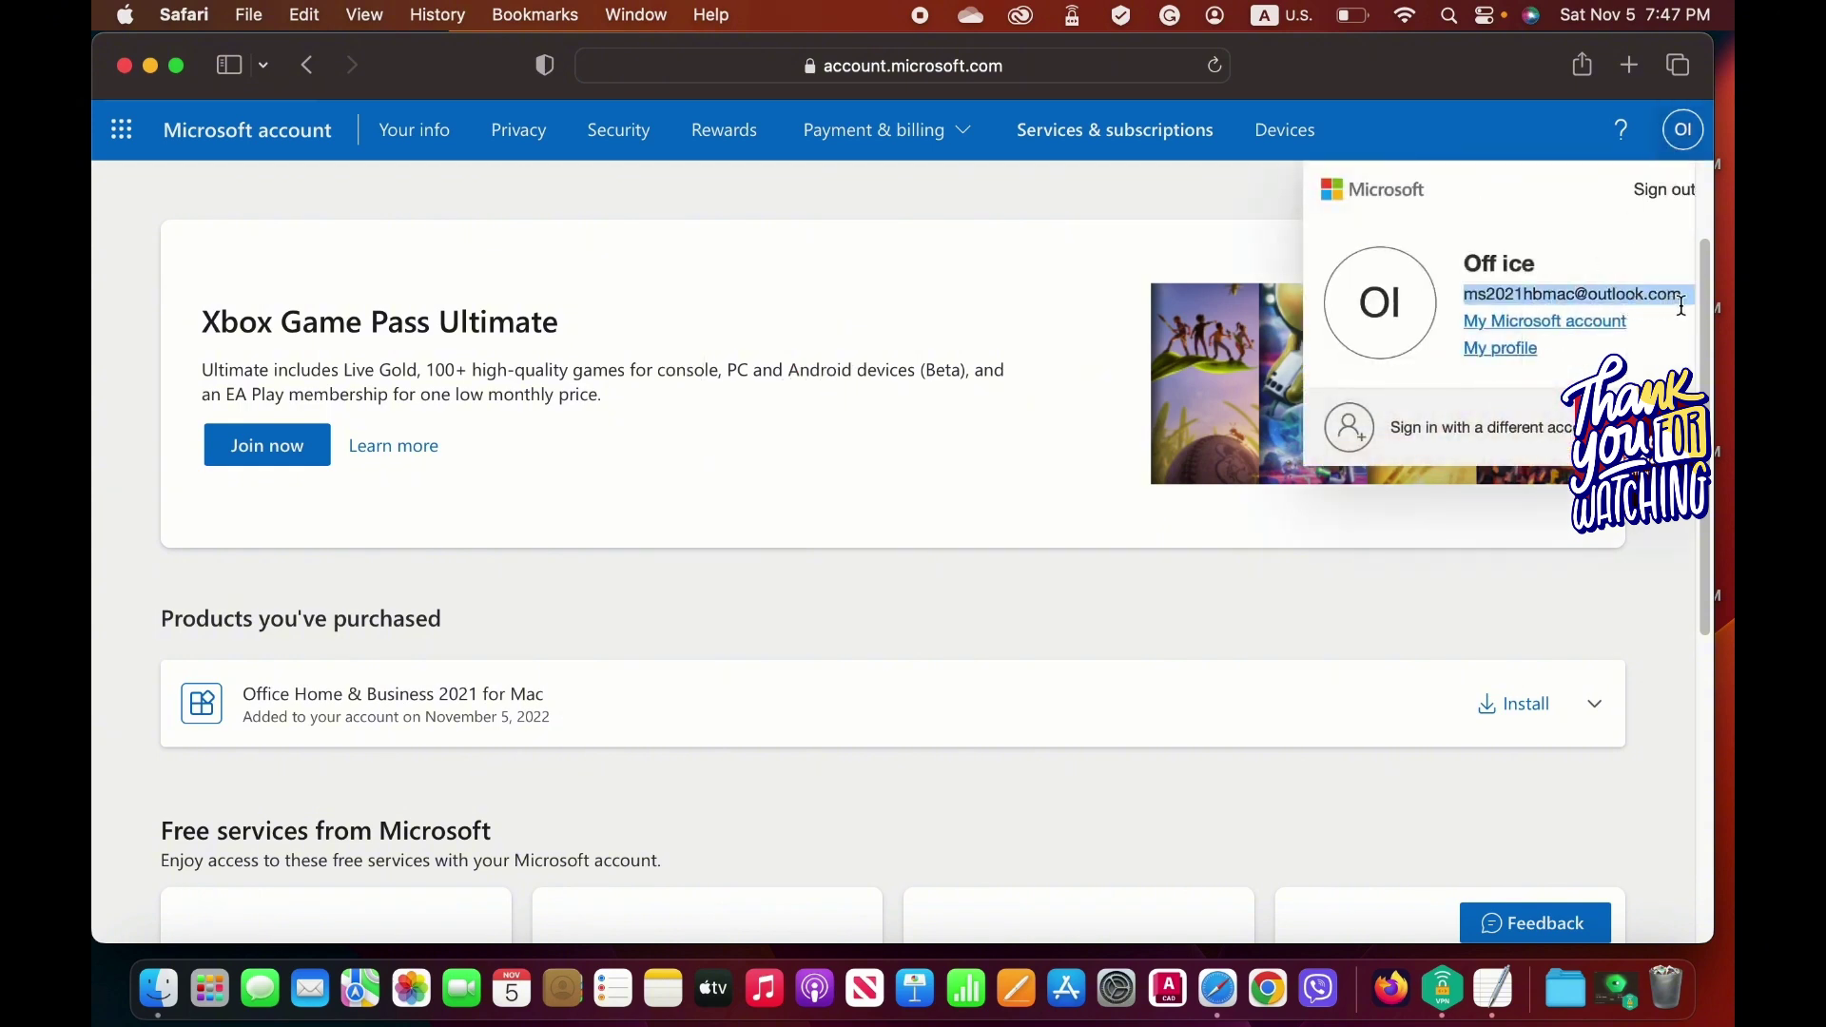
pyautogui.click(1160, 243)
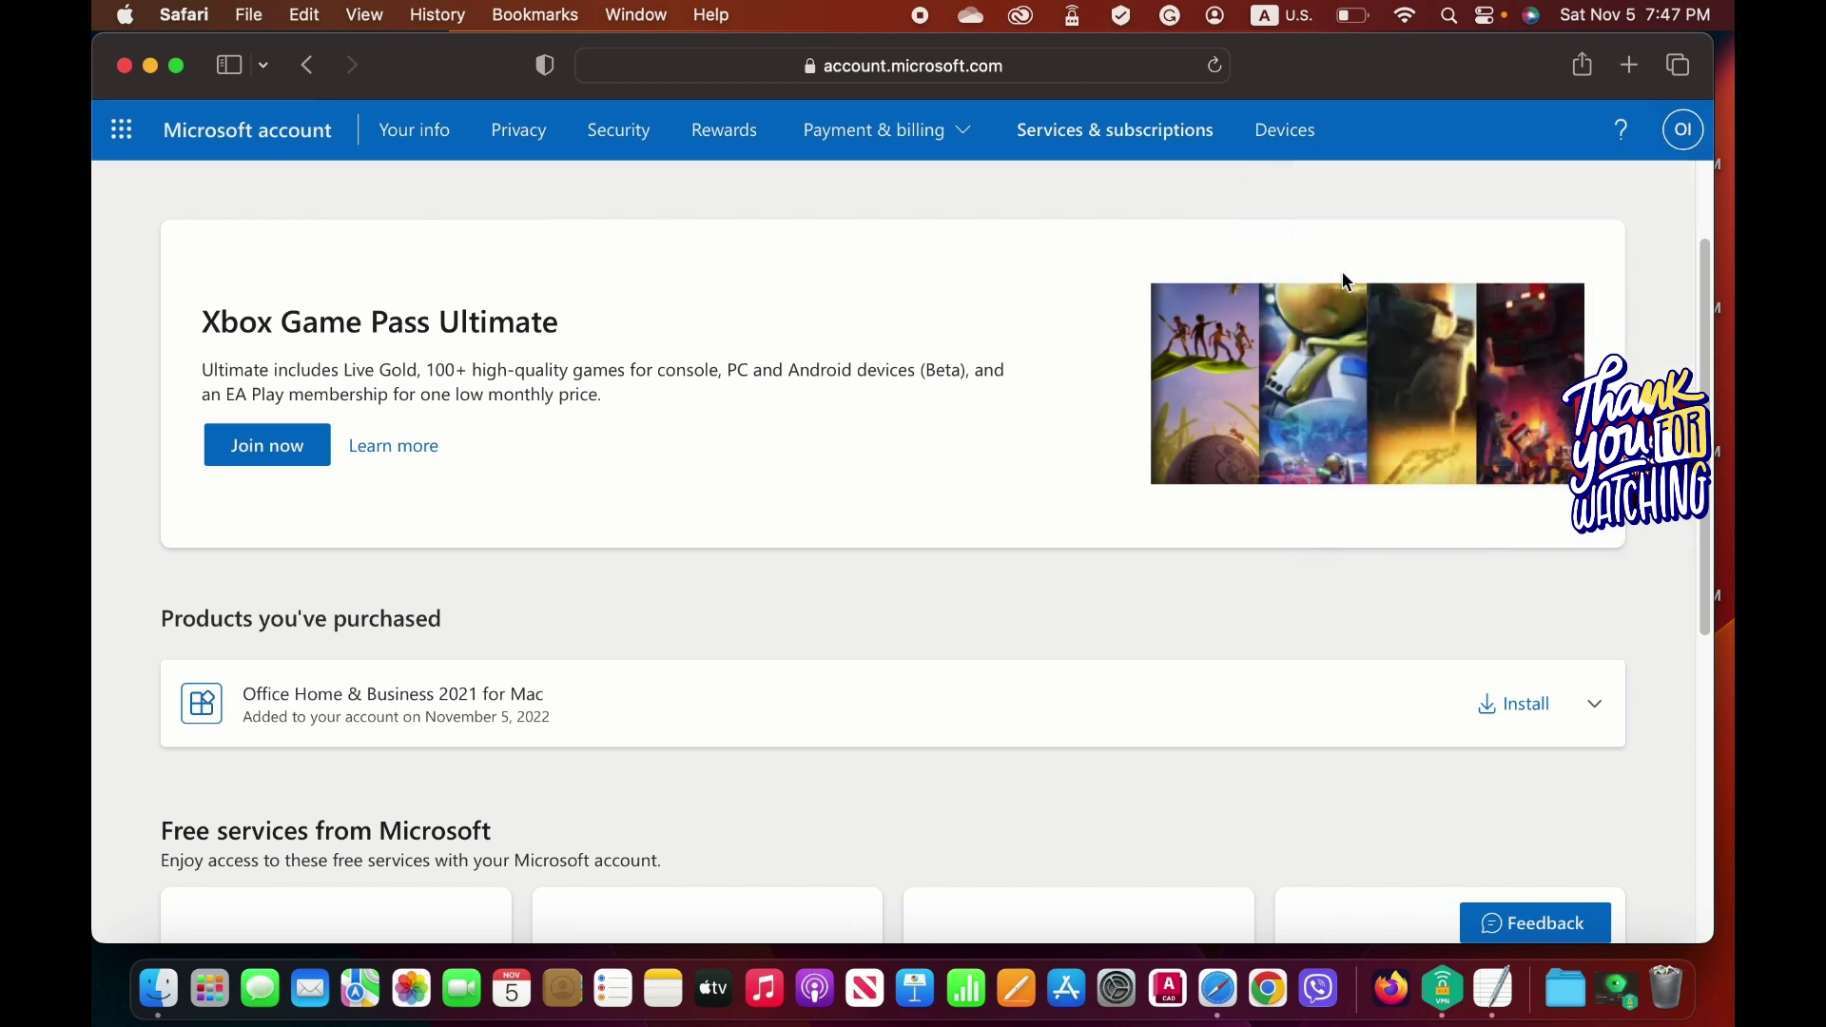
pyautogui.click(1682, 131)
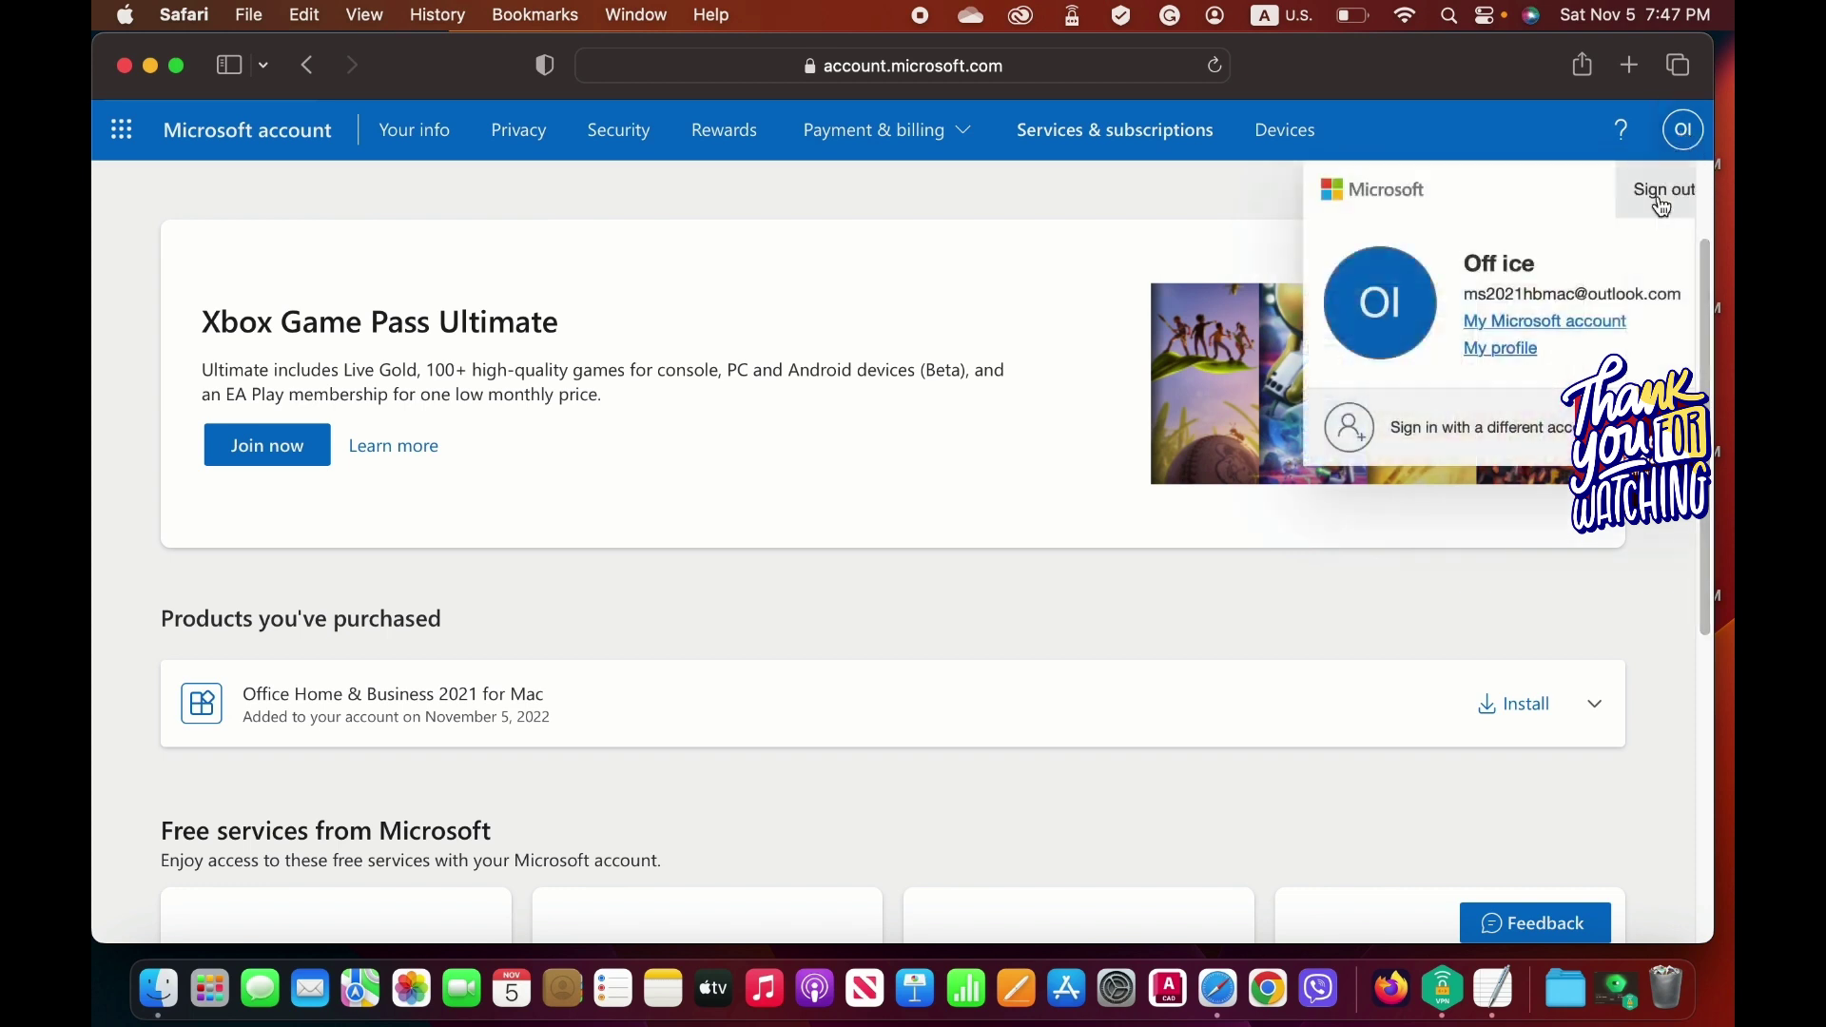
pyautogui.moveTo(1465, 295); pyautogui.dragTo(1685, 305)
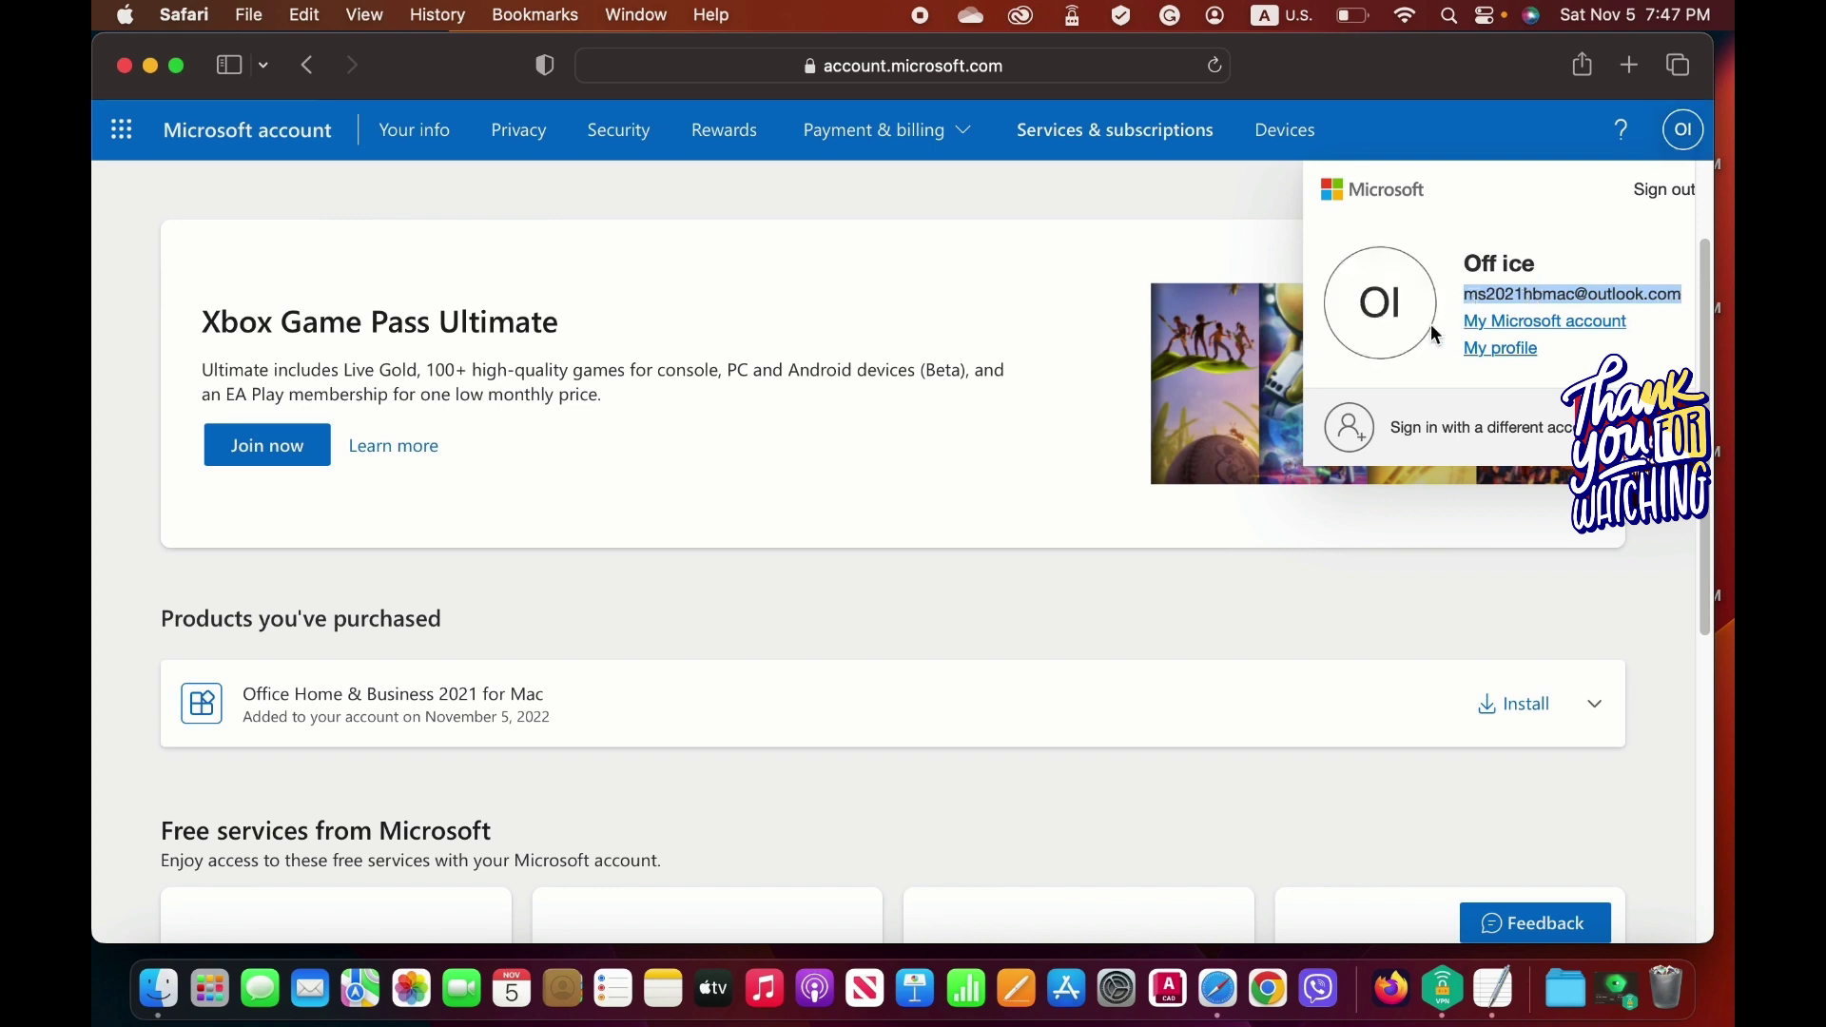
pyautogui.click(1081, 394)
pyautogui.scroll(-1, 1087, 396)
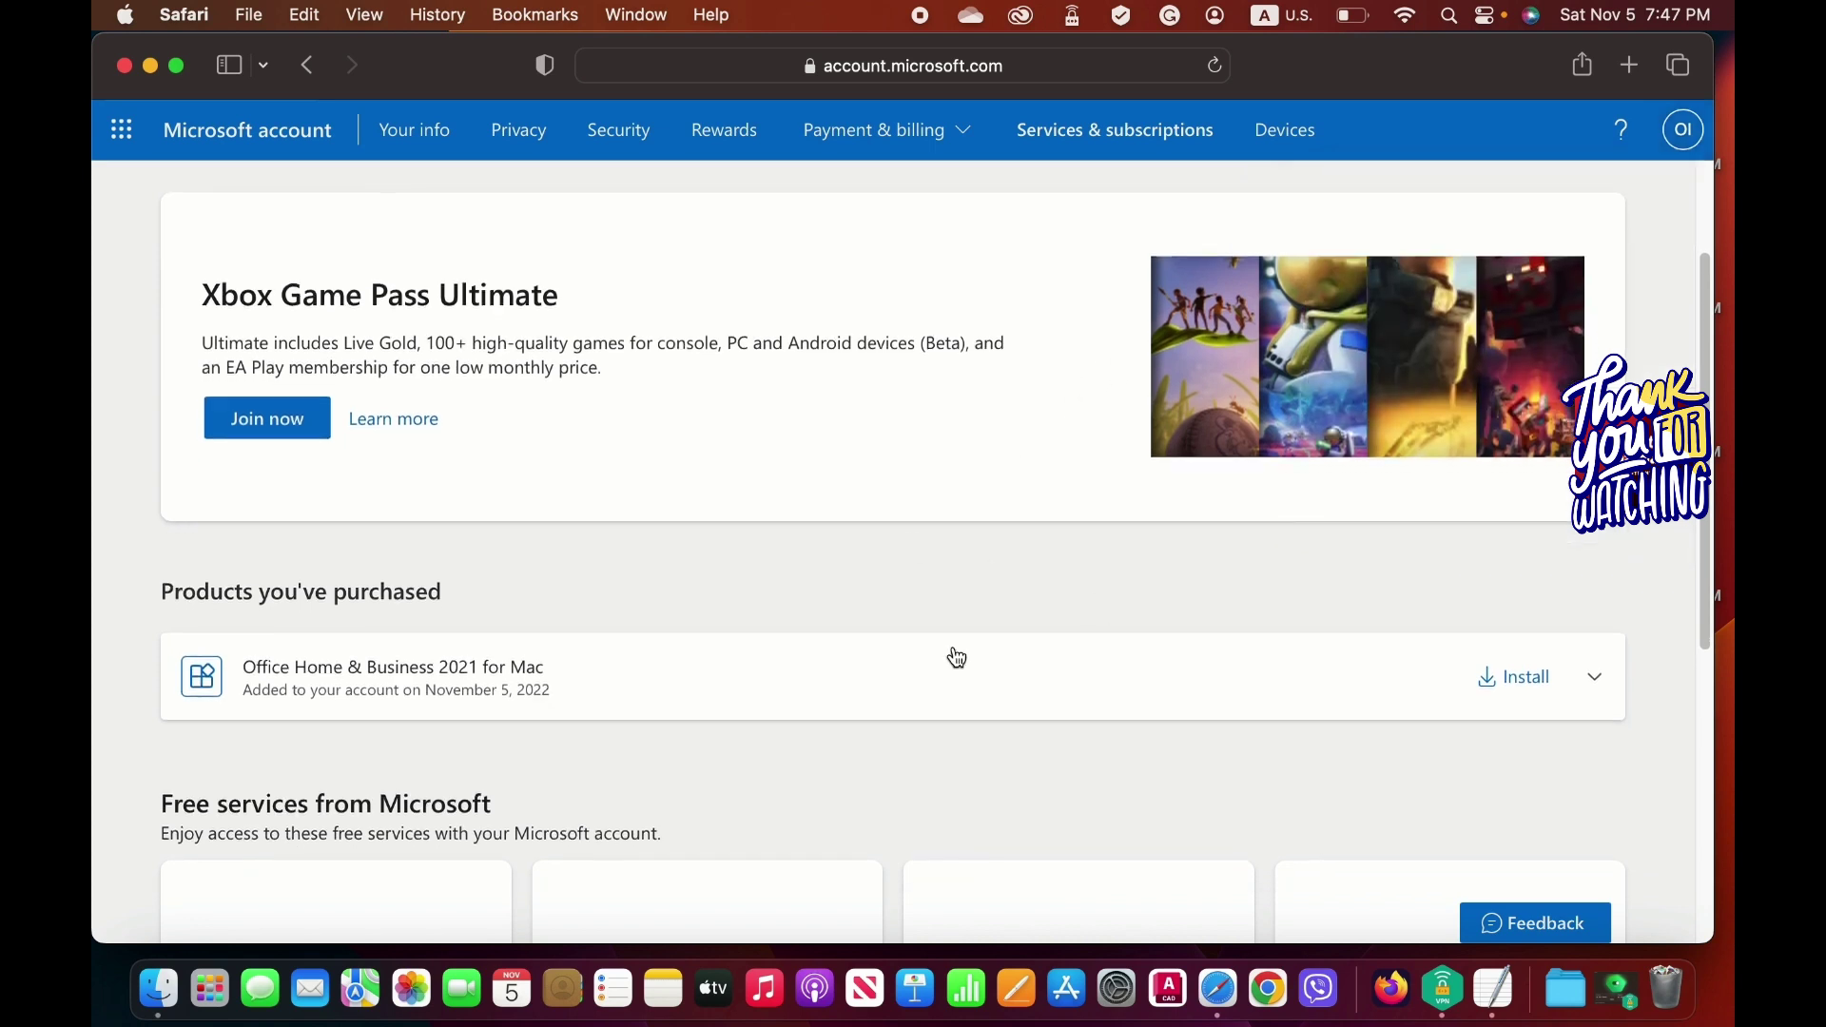
# Install Office Home & Business 2021 for Mac, allowing the 2.3 GB installer download, and view Safari's downloads.
pyautogui.click(1536, 689)
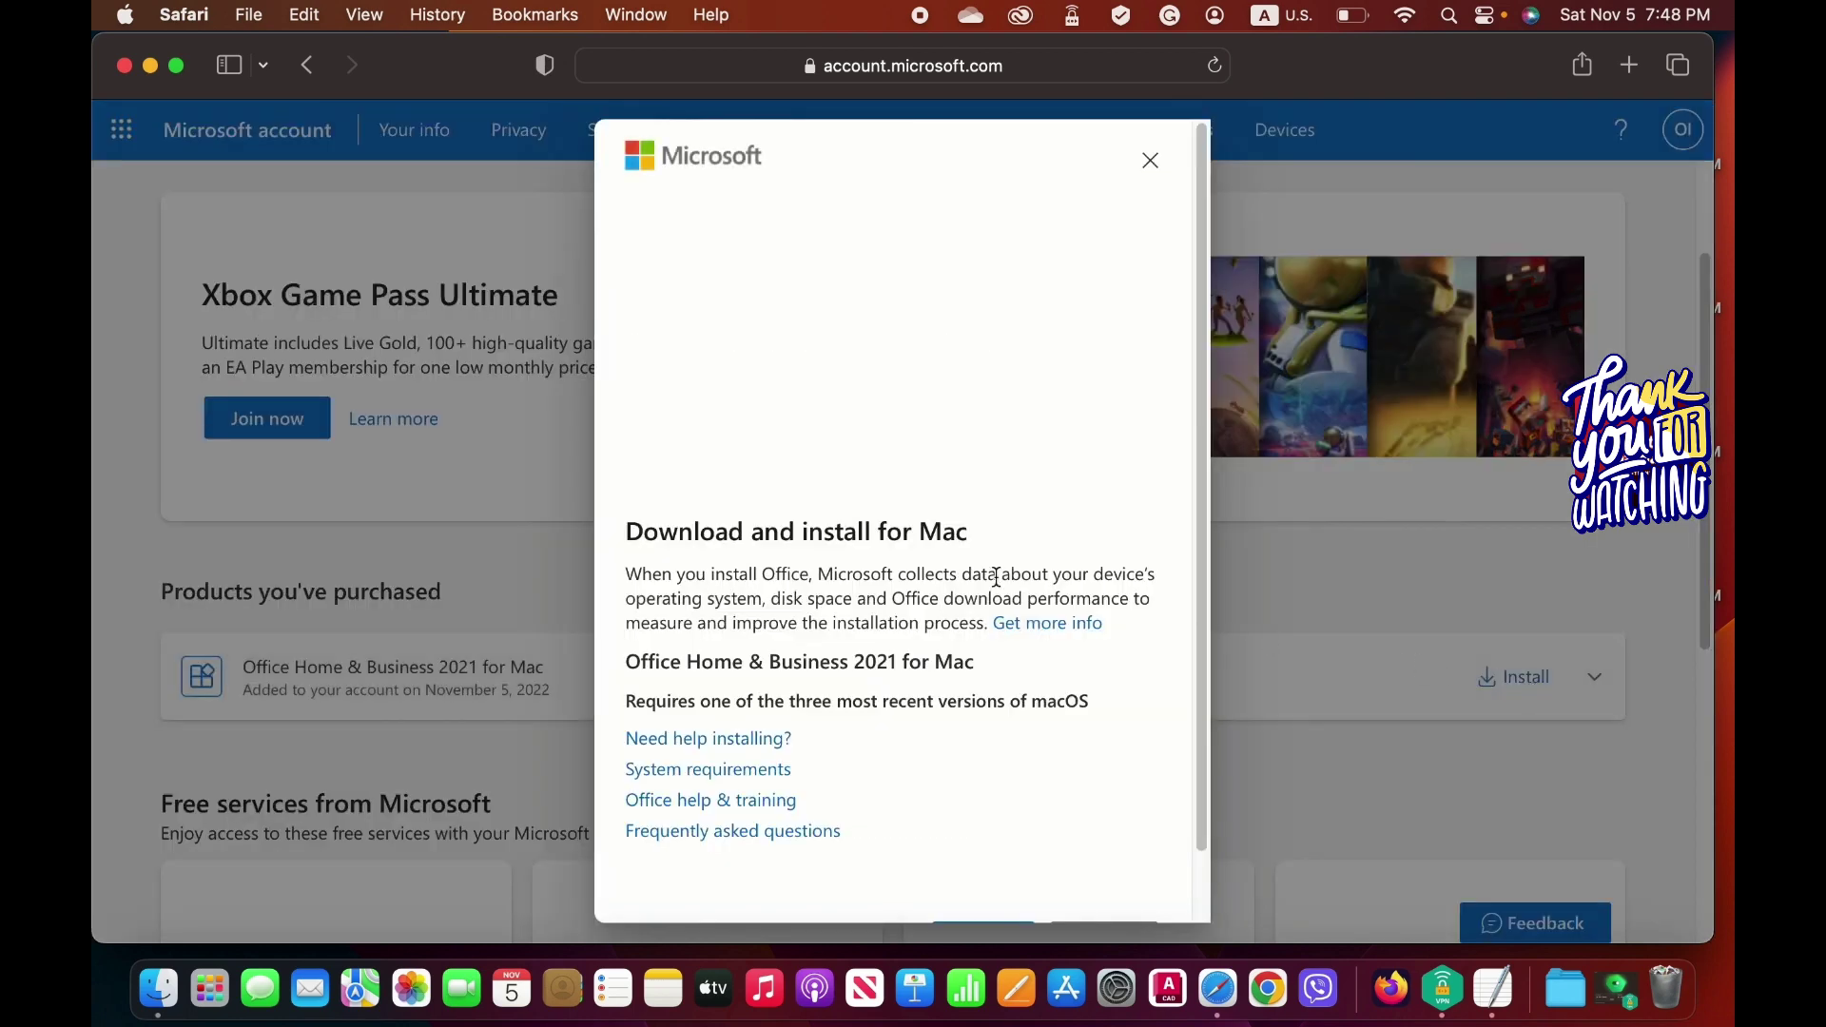
pyautogui.scroll(-2, 995, 577)
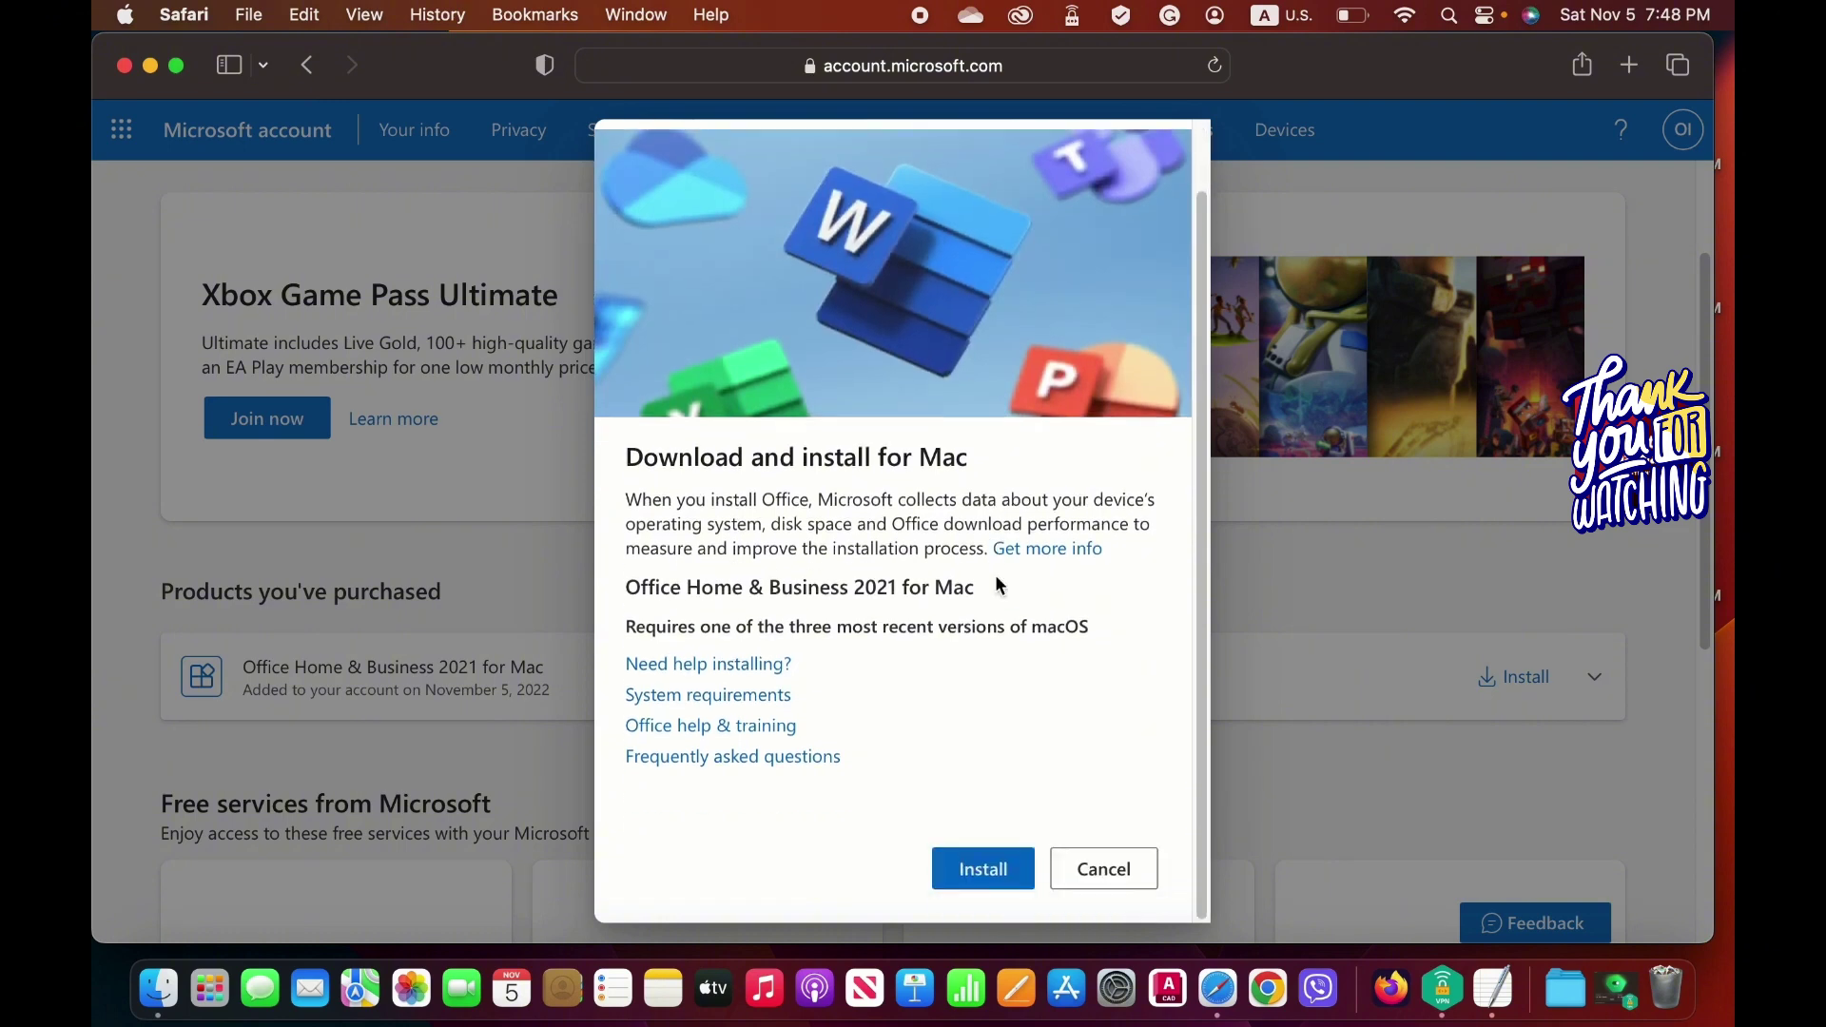
pyautogui.click(998, 869)
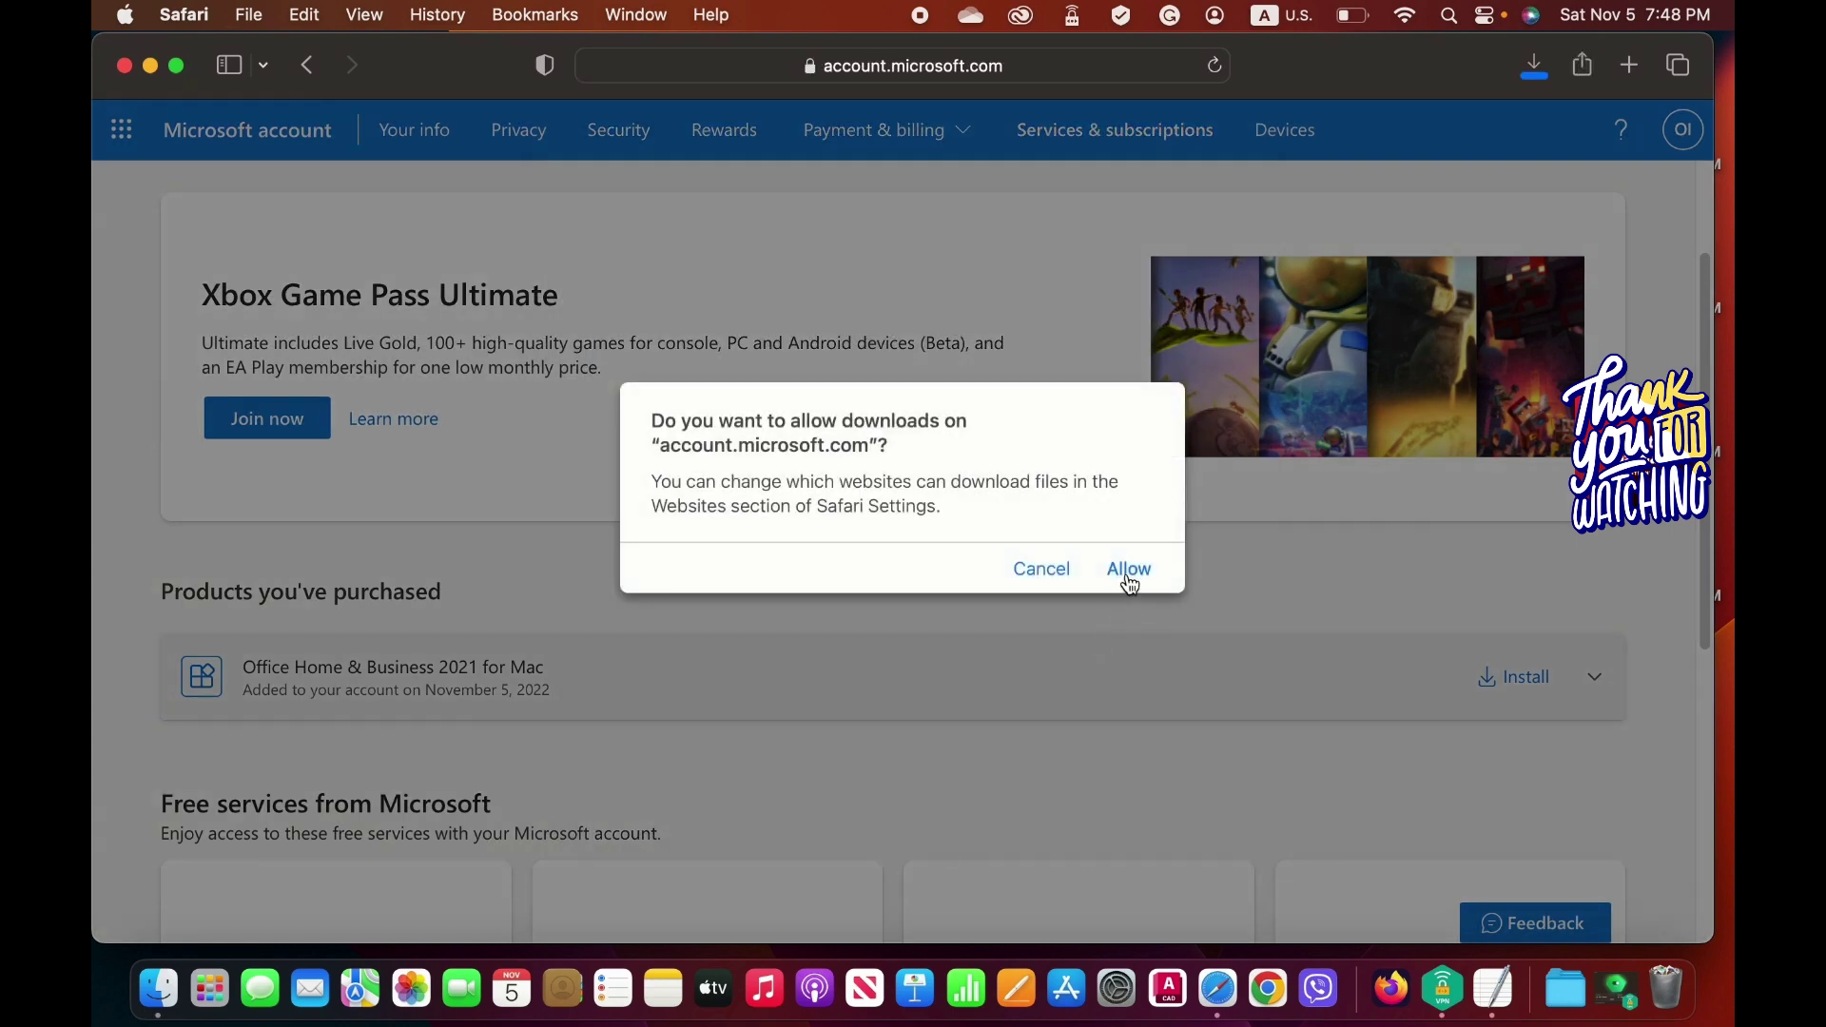
pyautogui.click(1129, 571)
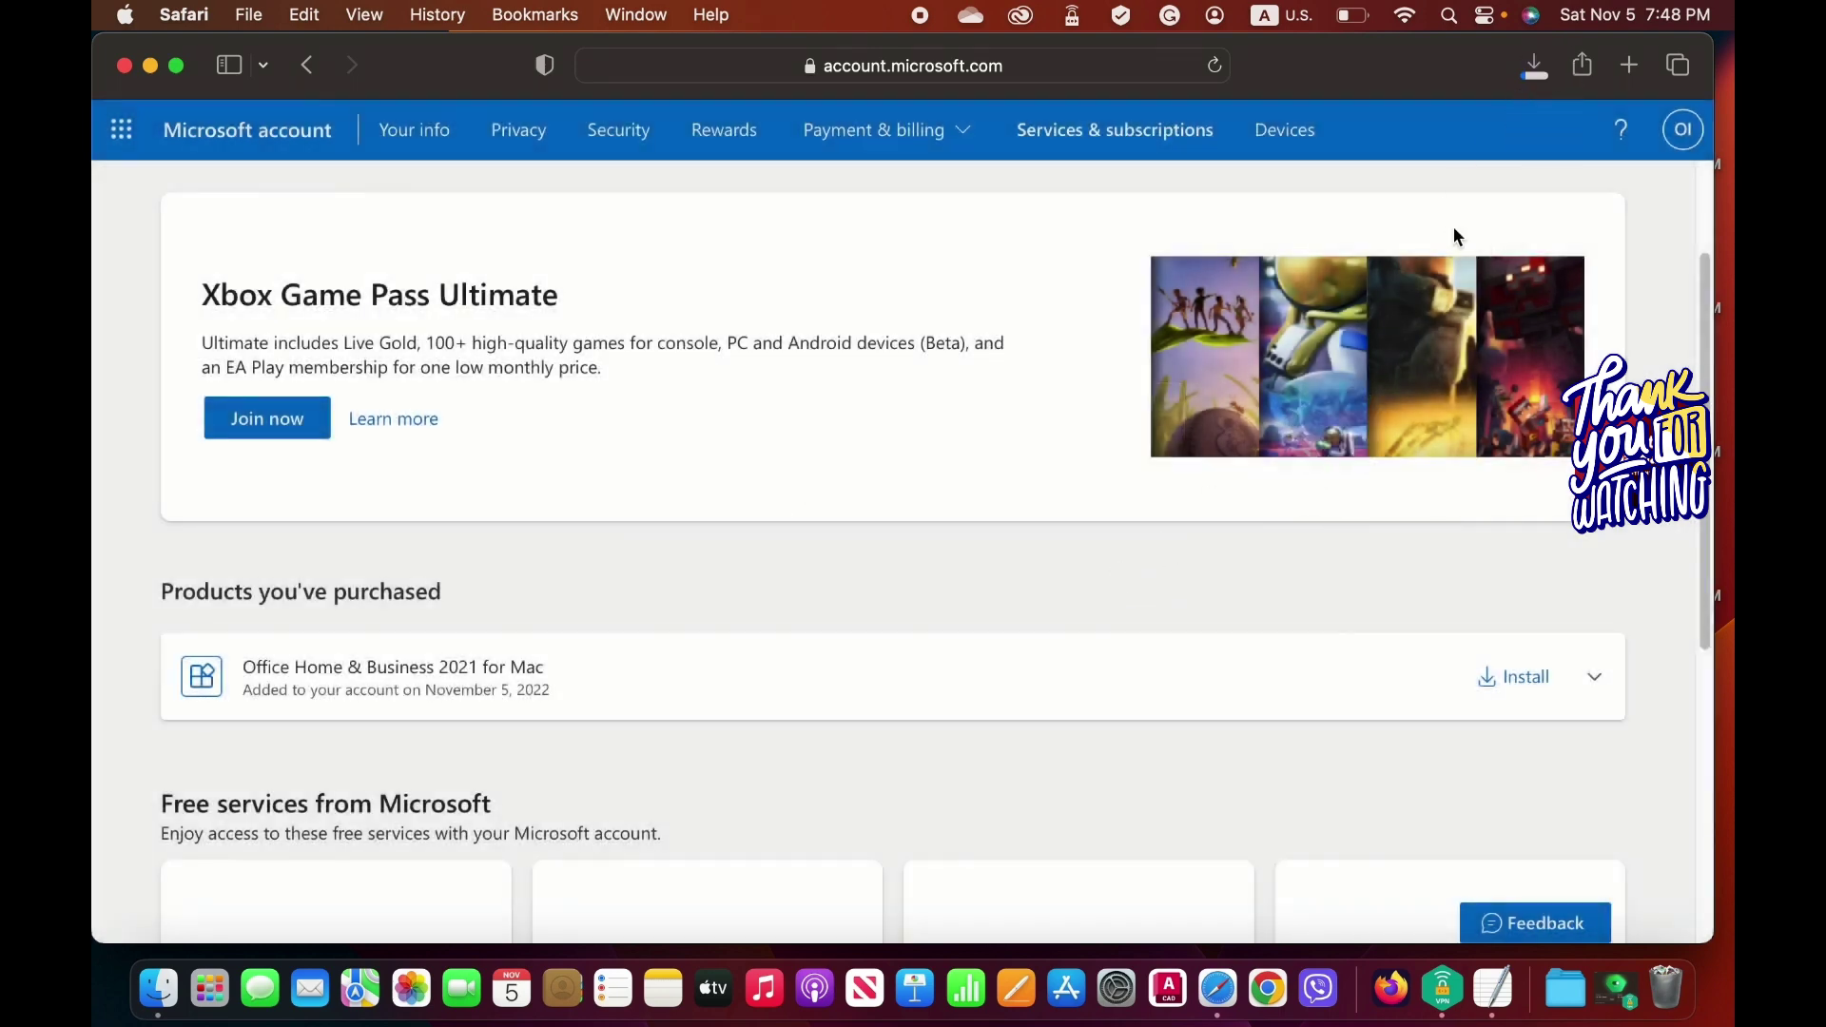
pyautogui.click(1534, 67)
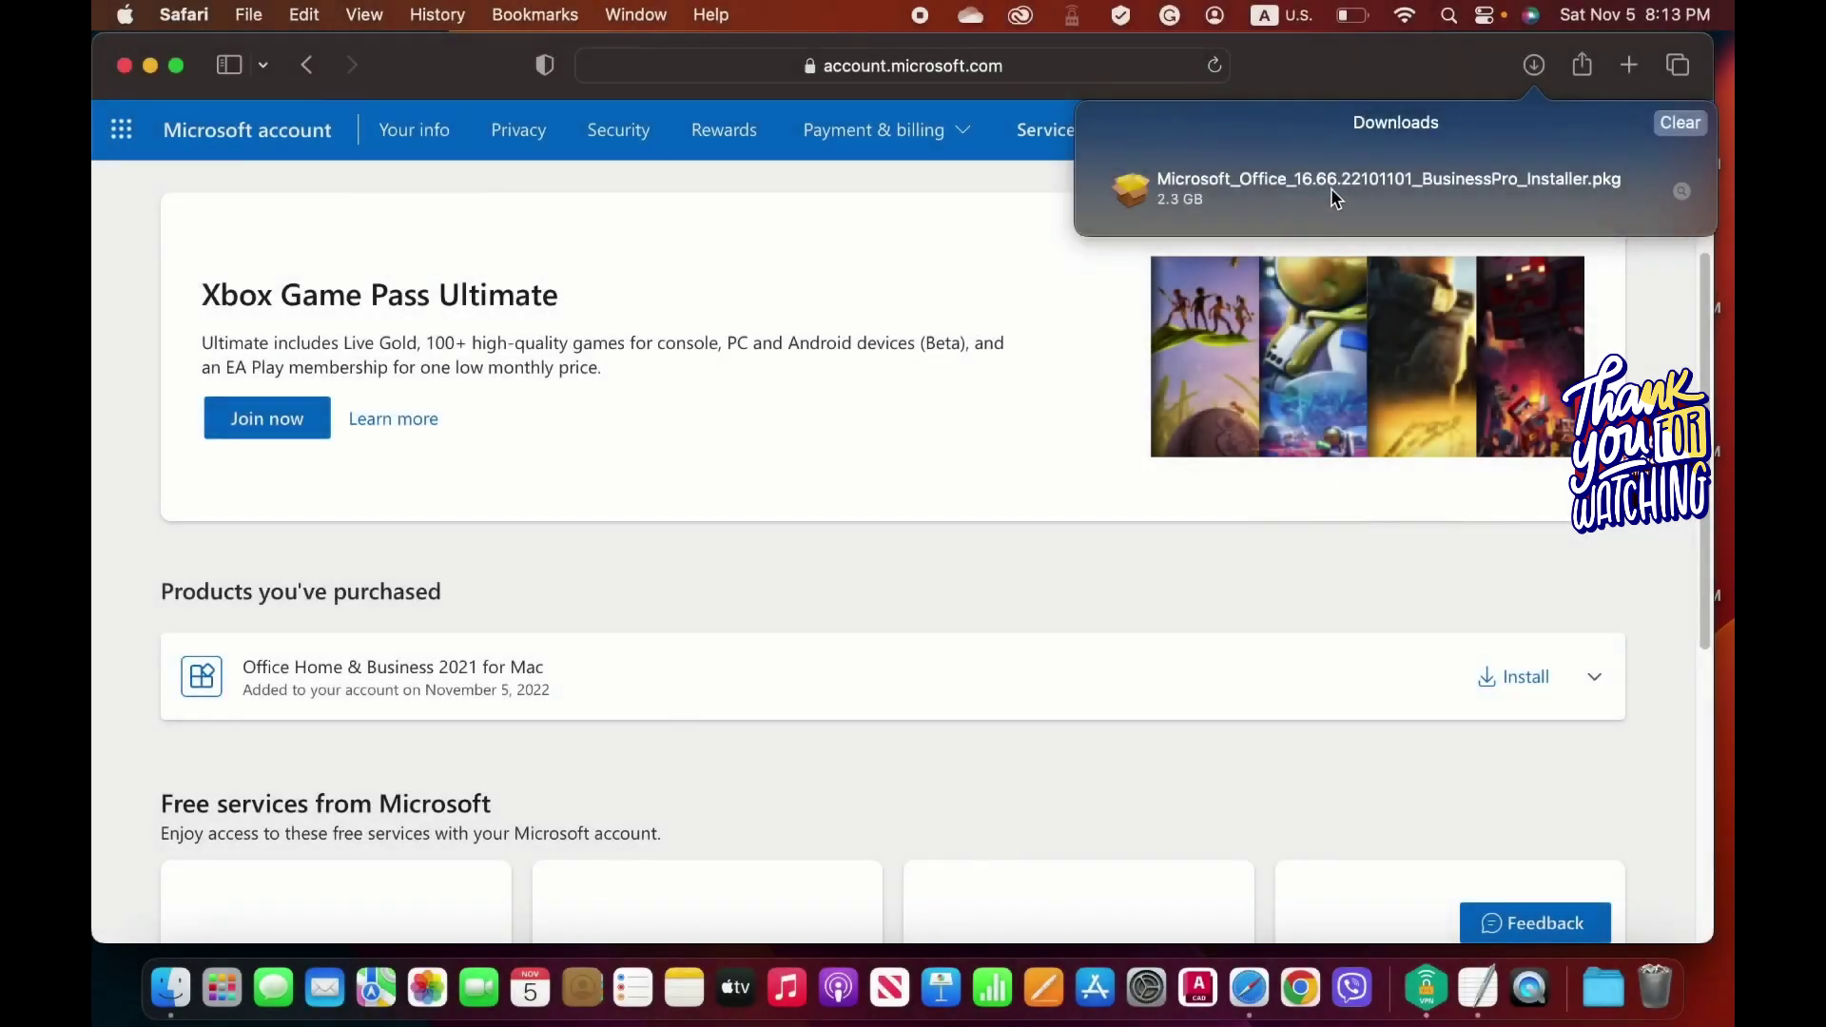
# Reveal Microsoft_Office_16.66.22101101_BusinessPro_Installer.pkg in Finder's Downloads and launch it.
pyautogui.rightClick(1336, 199)
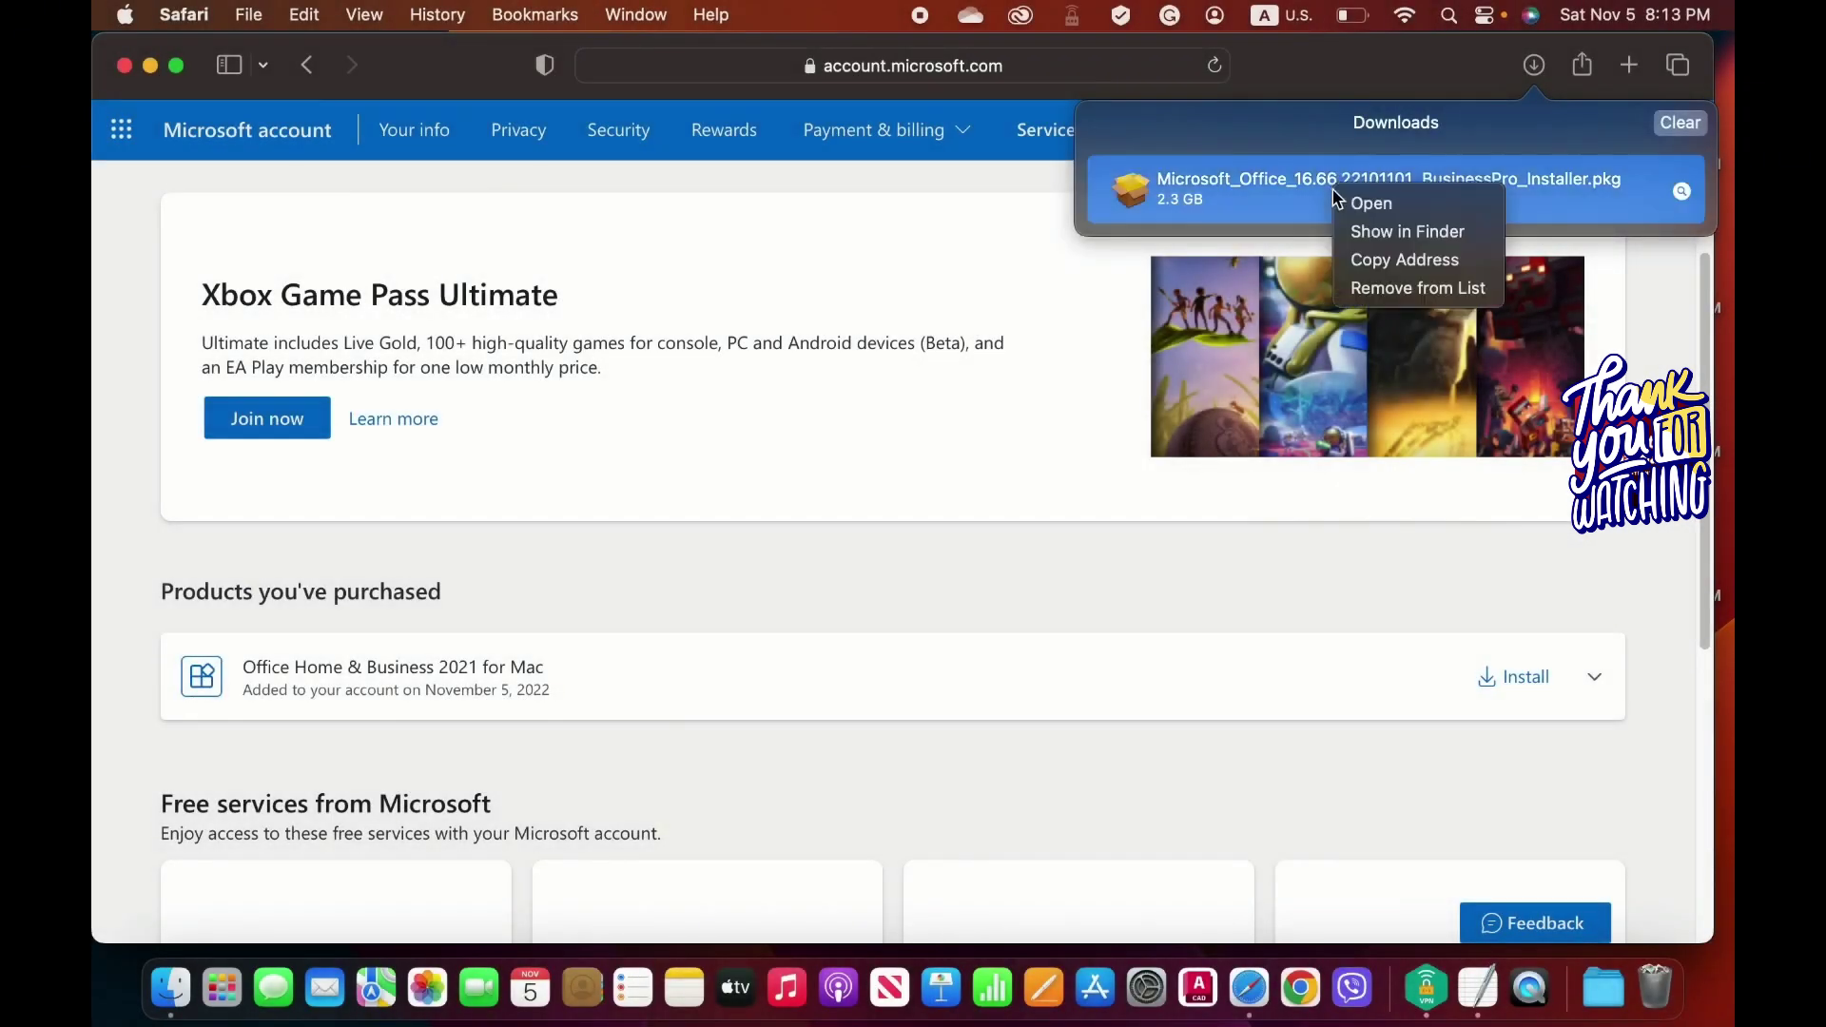
pyautogui.click(1376, 232)
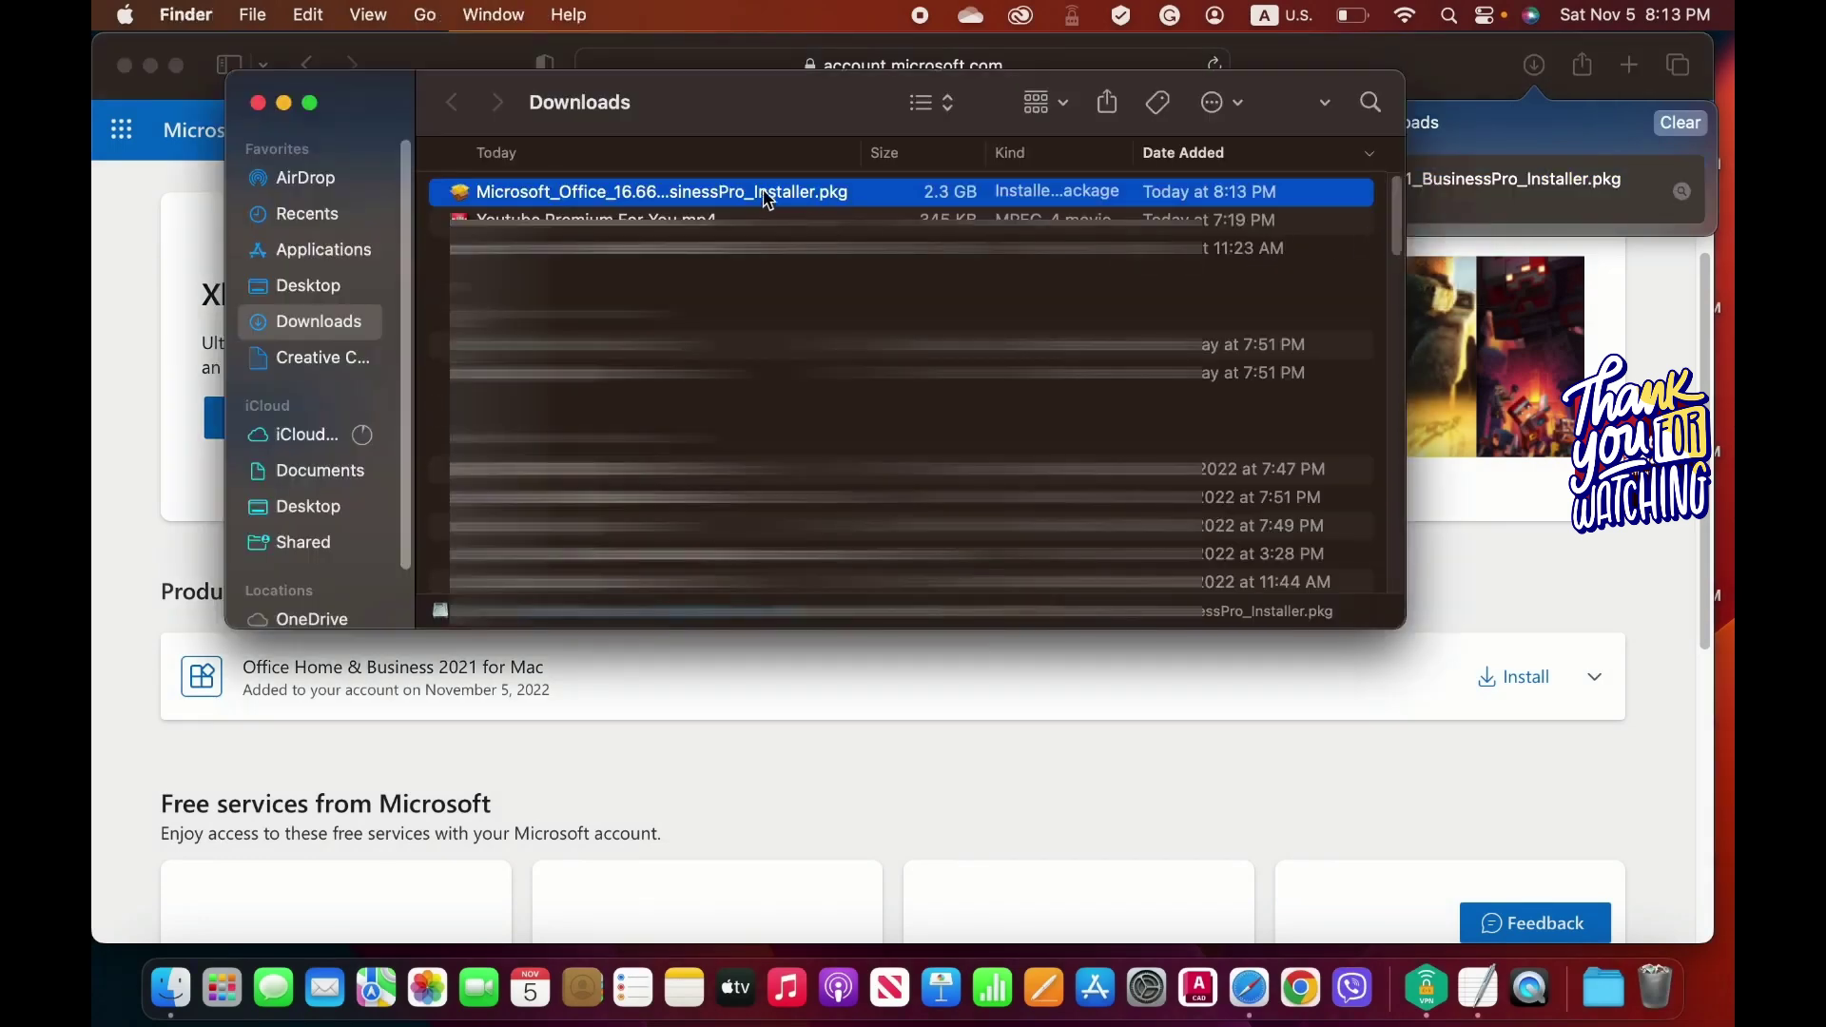
pyautogui.doubleClick(681, 205)
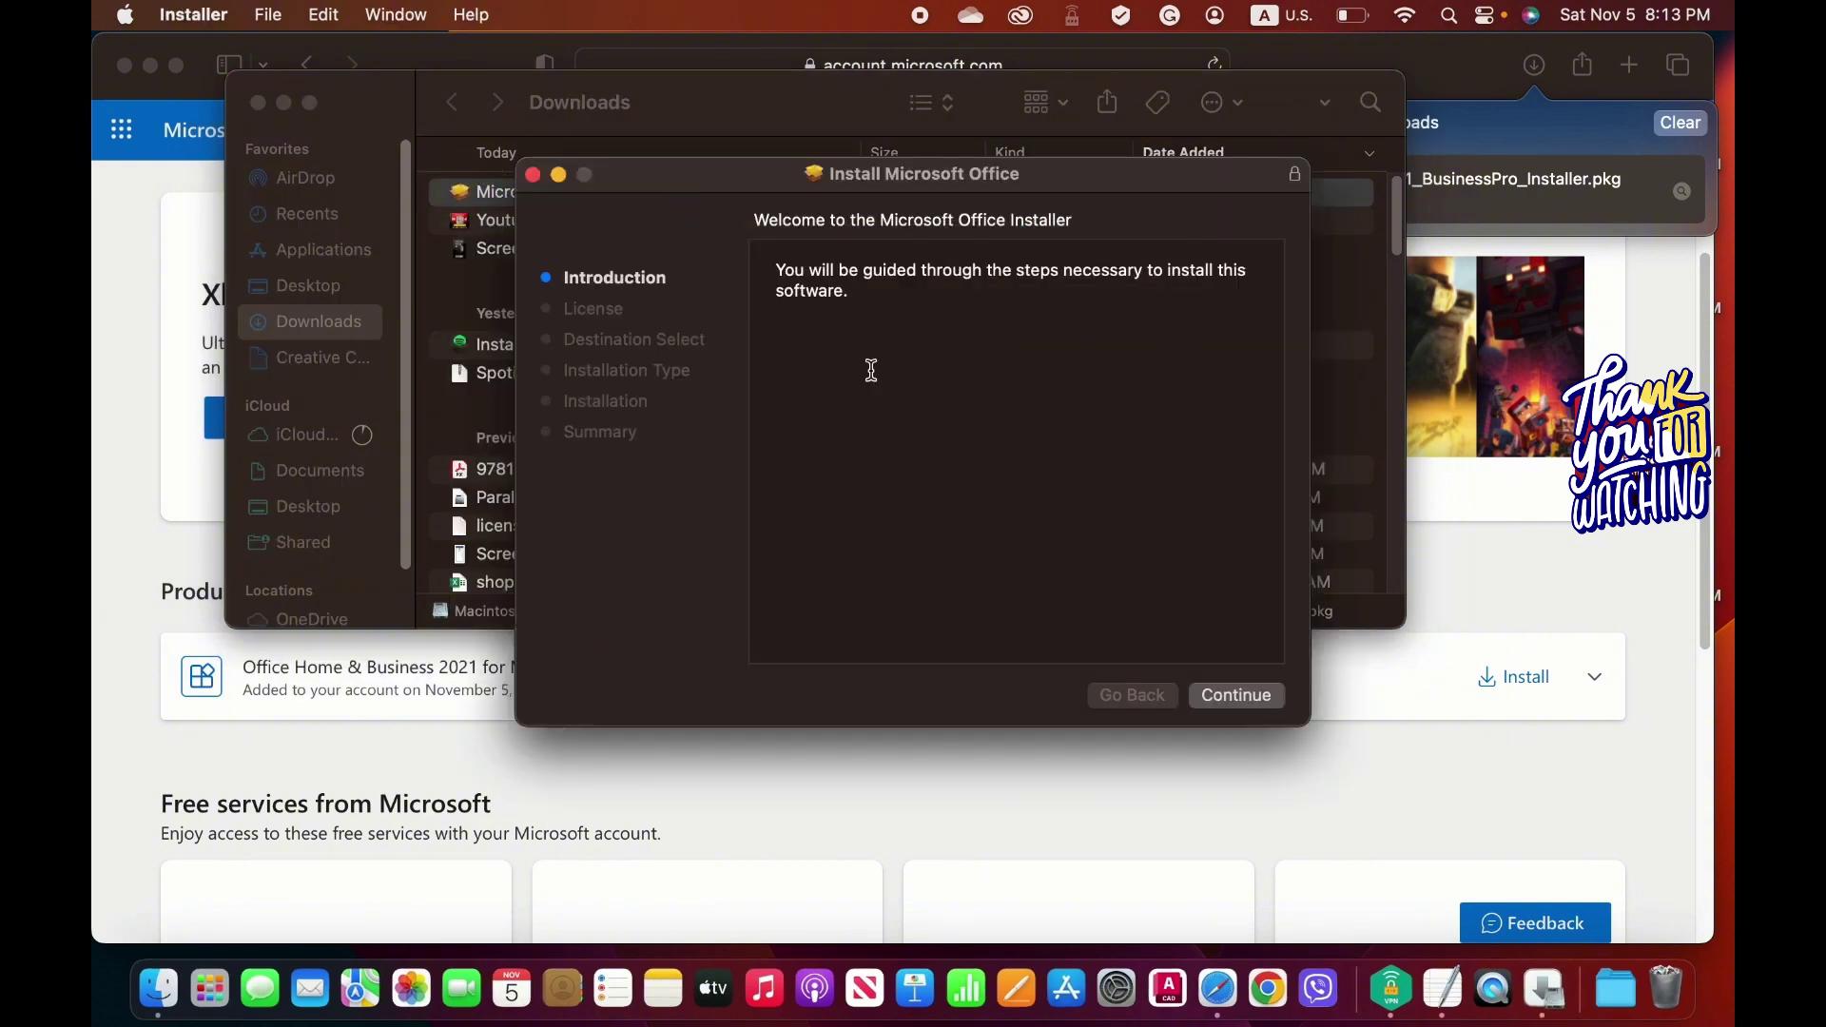
# Agree to the license and start the standard install for all users on Macintosh HD, closing OneDrive.
pyautogui.click(1239, 702)
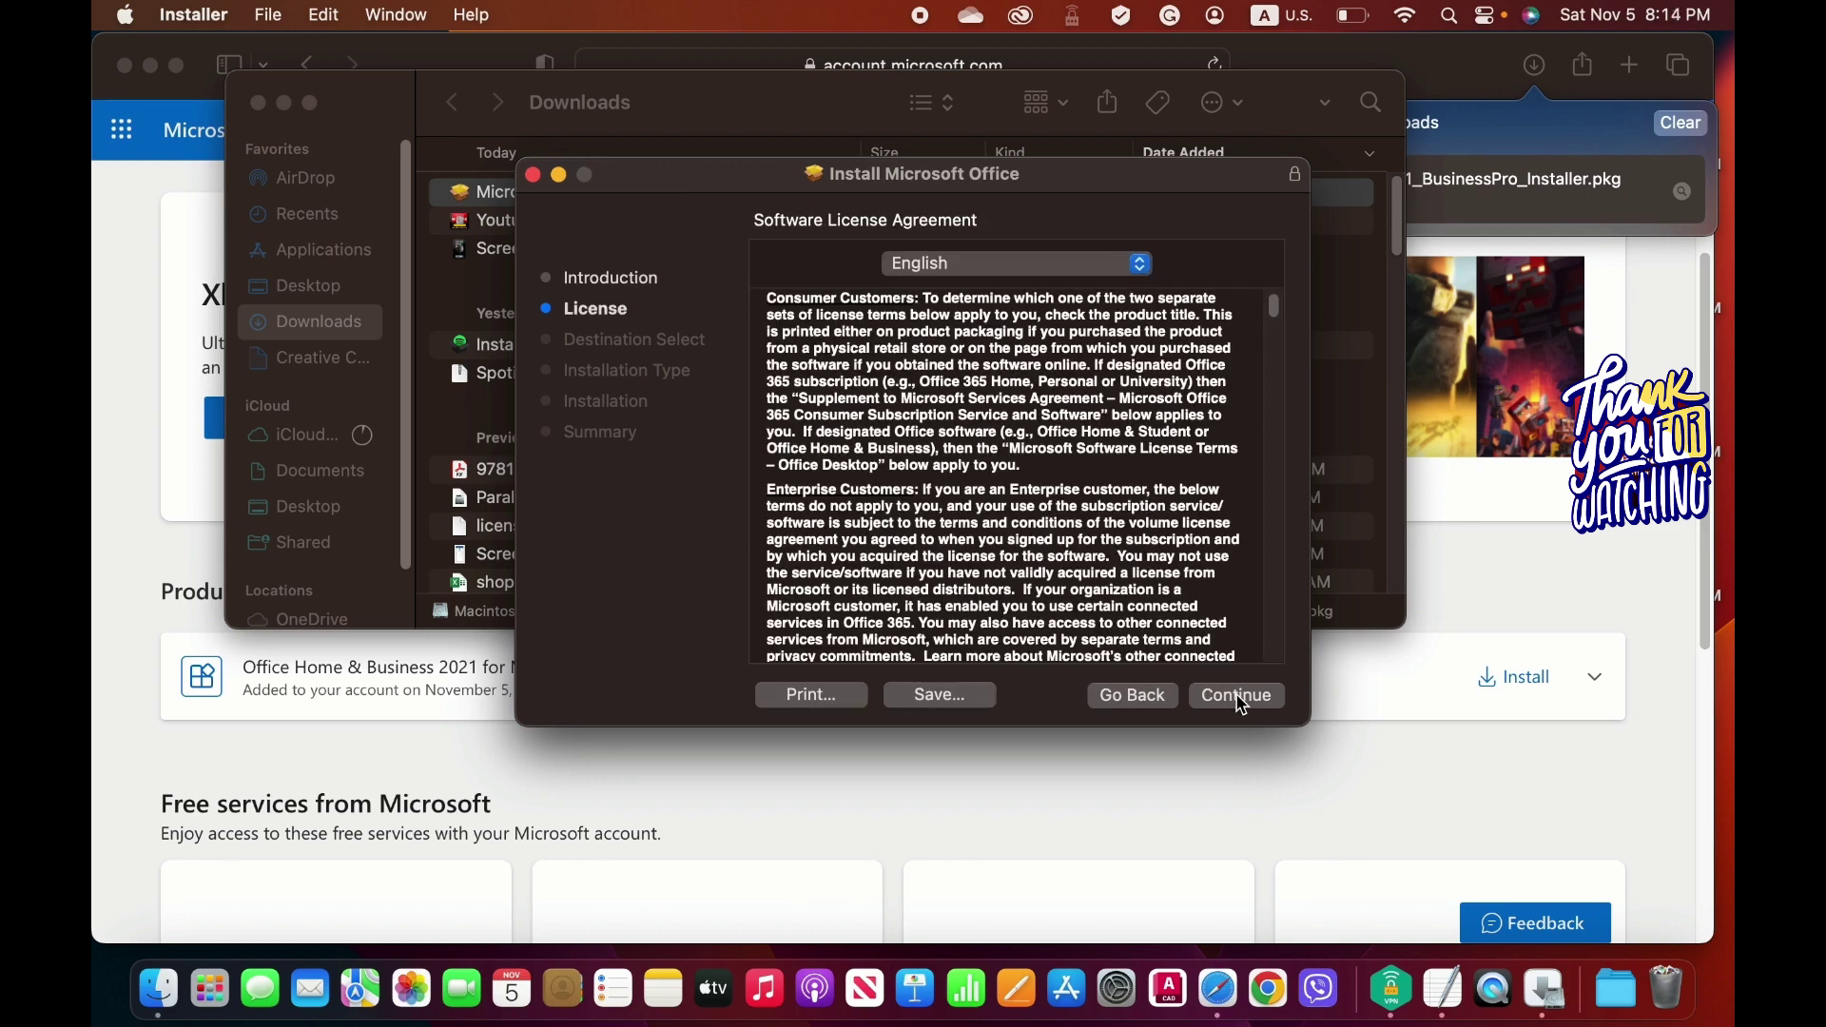
pyautogui.click(1239, 695)
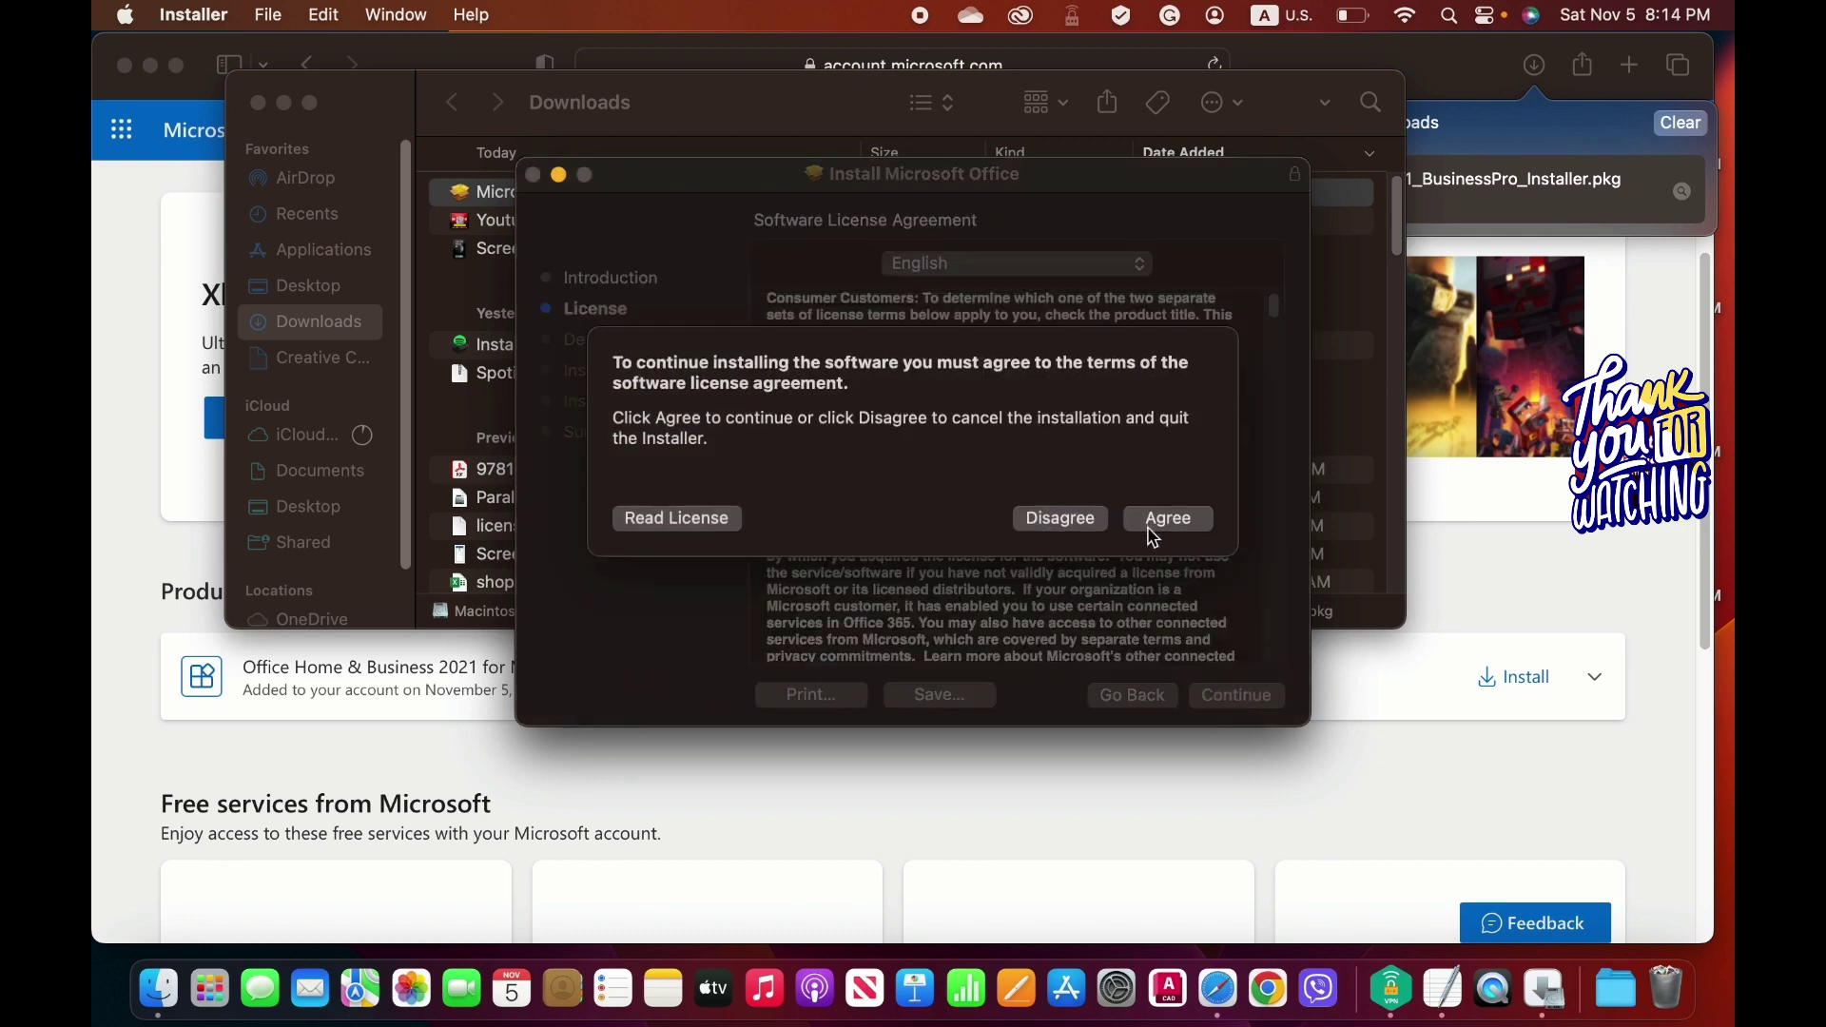
pyautogui.click(1182, 523)
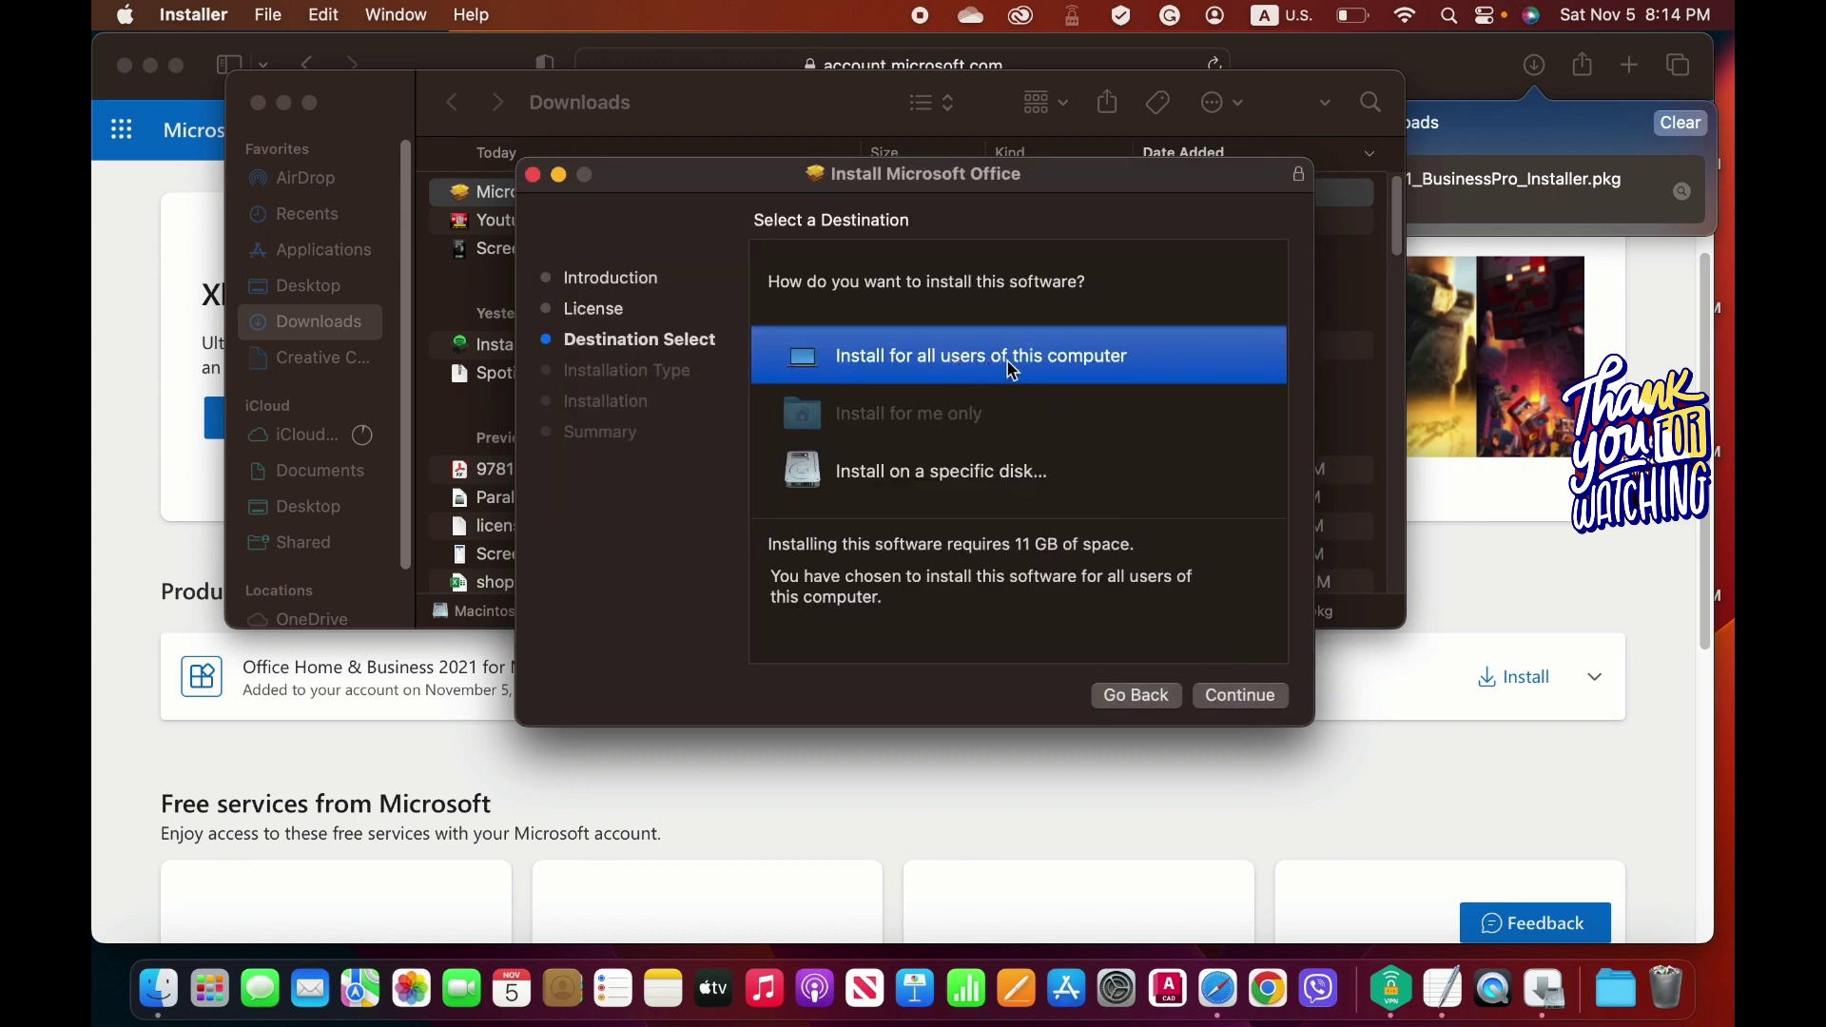
pyautogui.click(1229, 706)
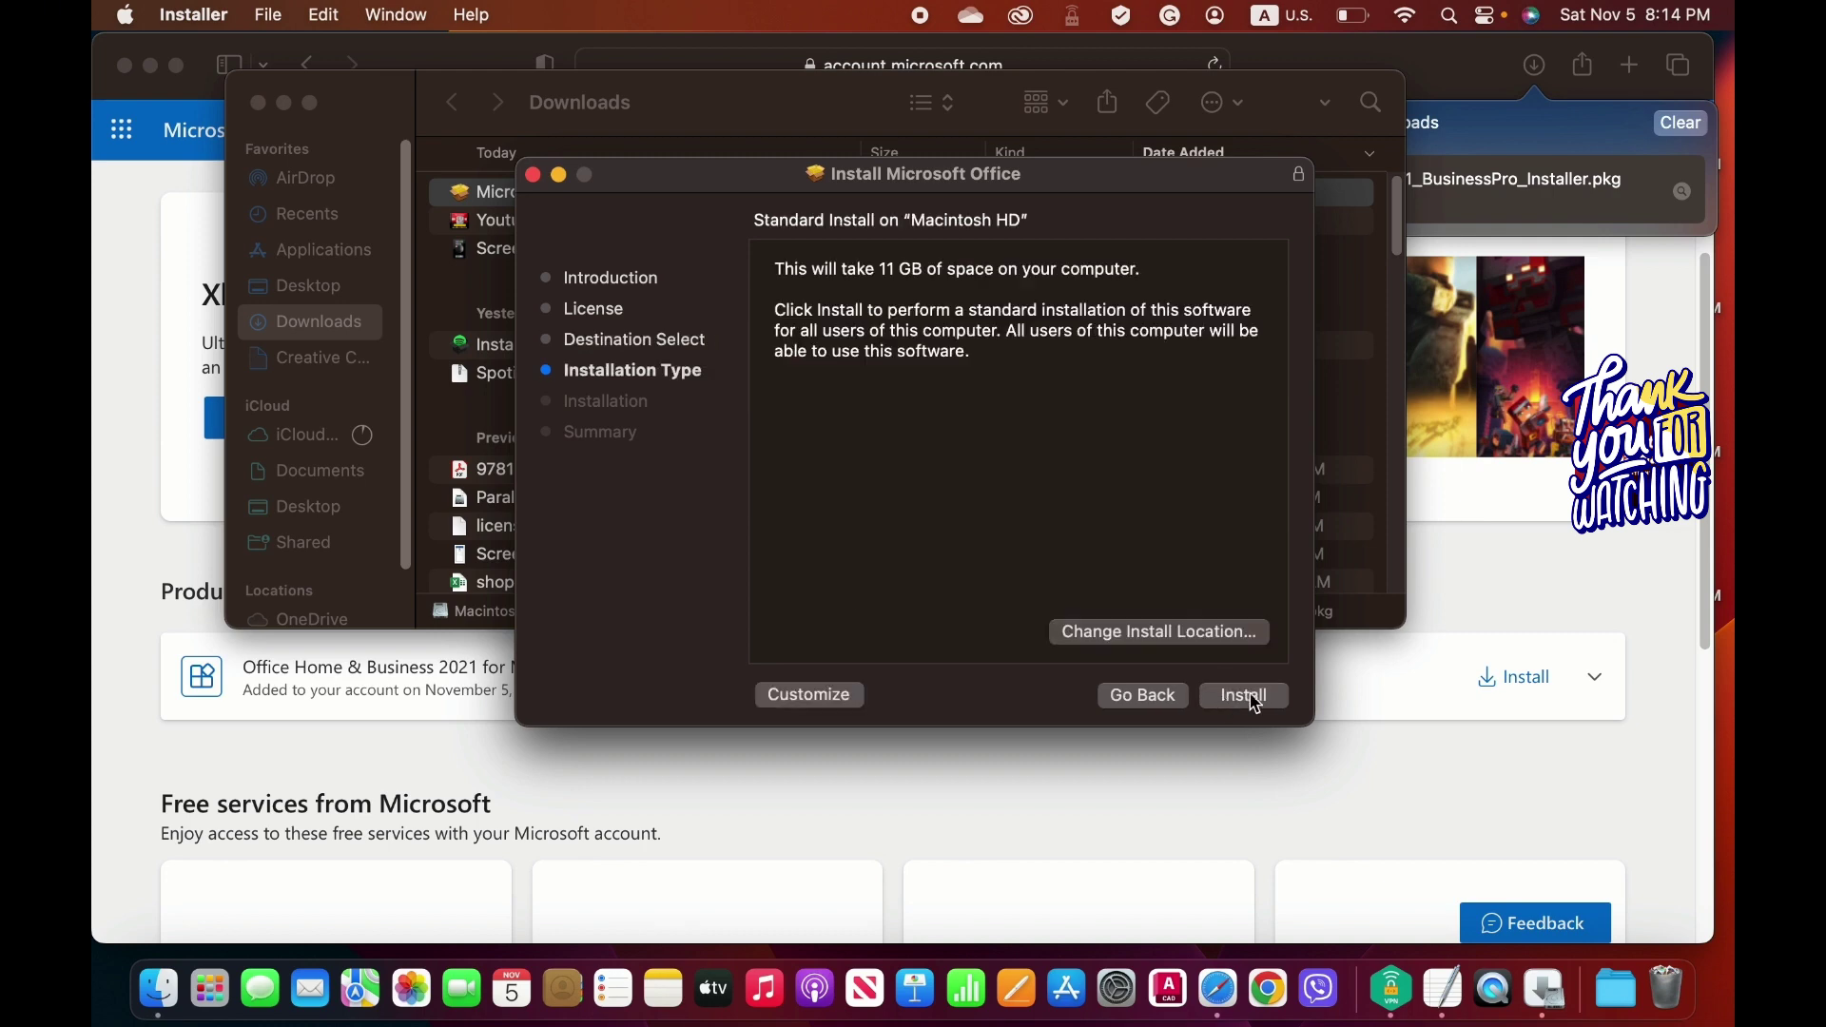
pyautogui.click(1253, 700)
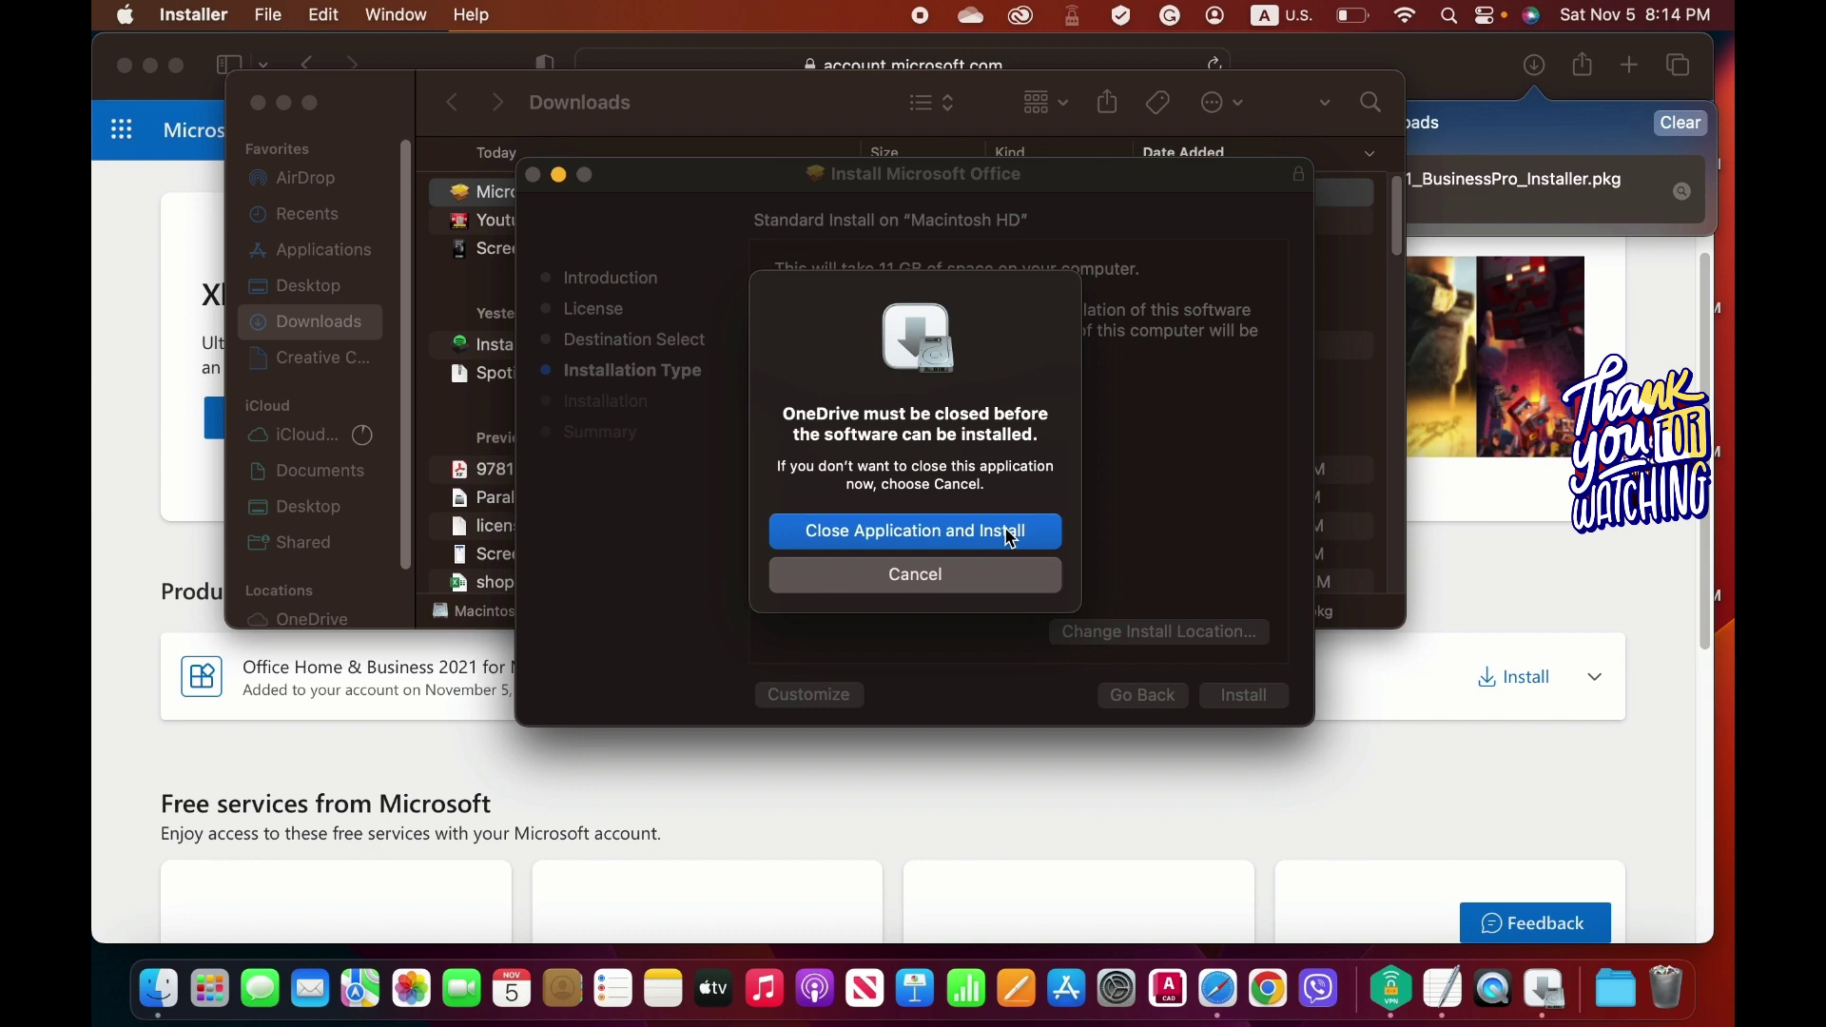
pyautogui.click(1011, 533)
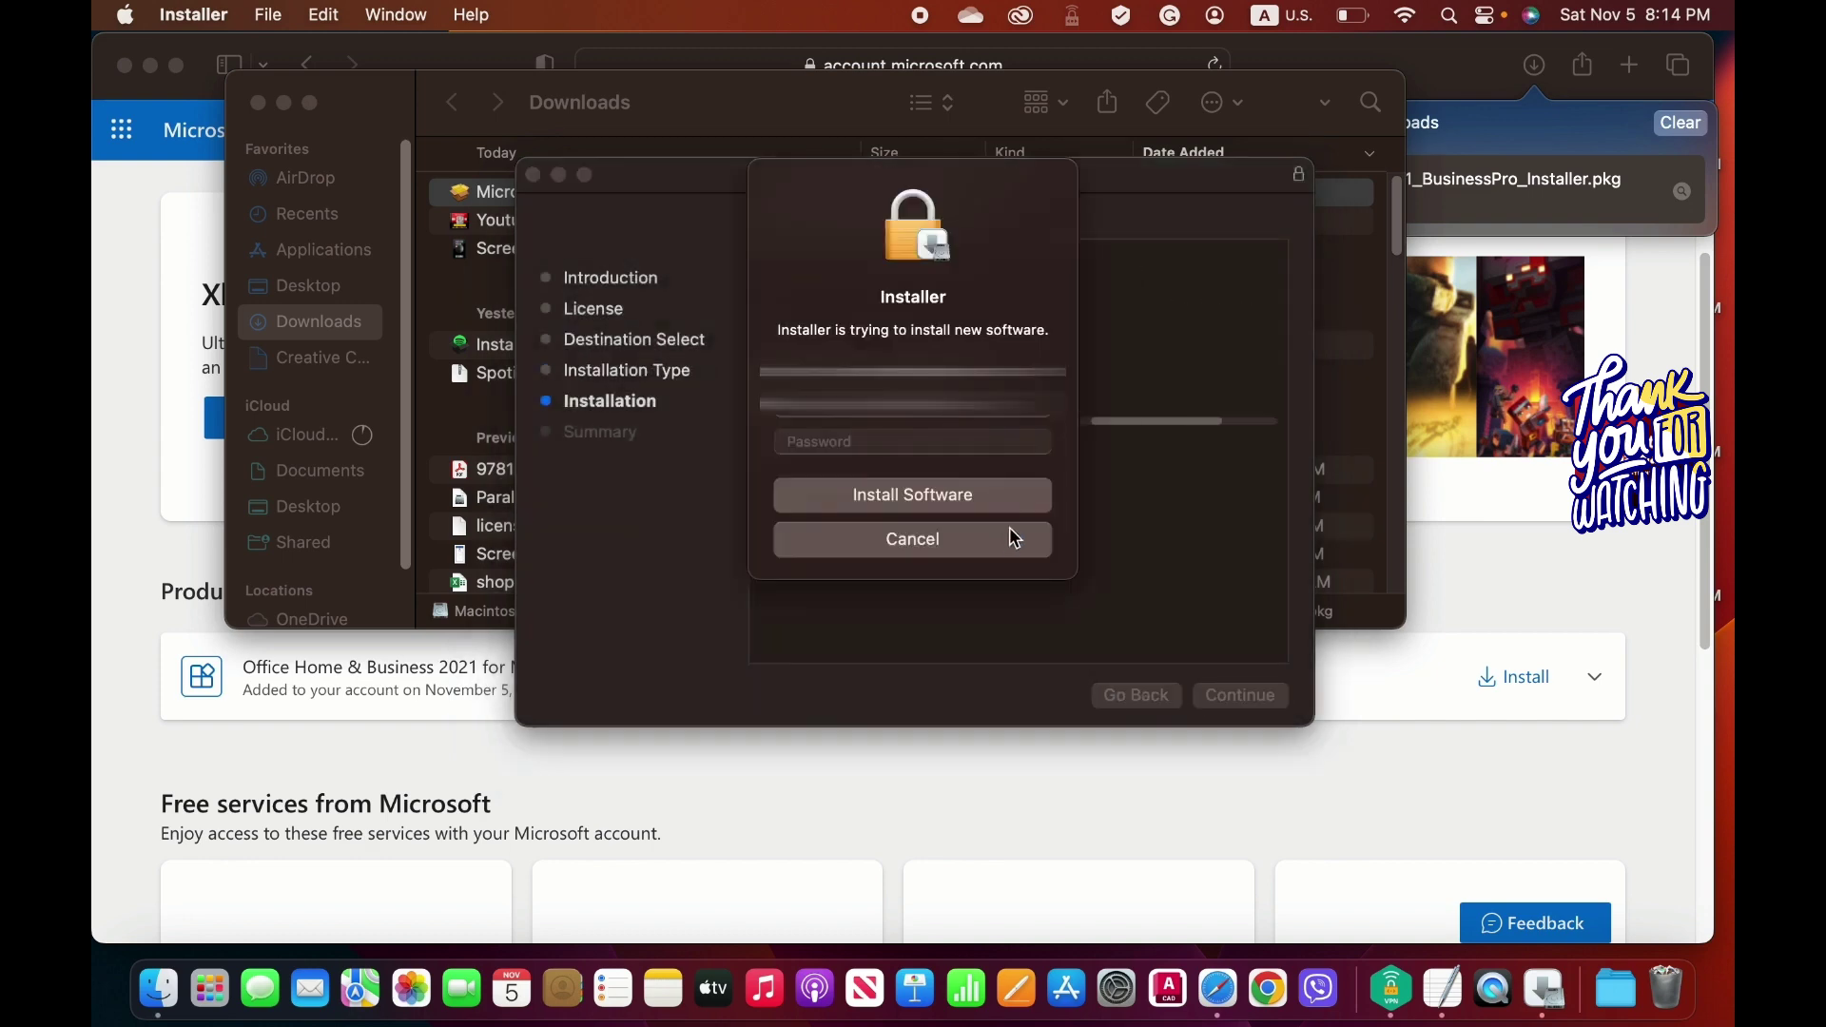
# Authorize the installation with the administrator password and grant access to the Downloads folder.
pyautogui.click(921, 442)
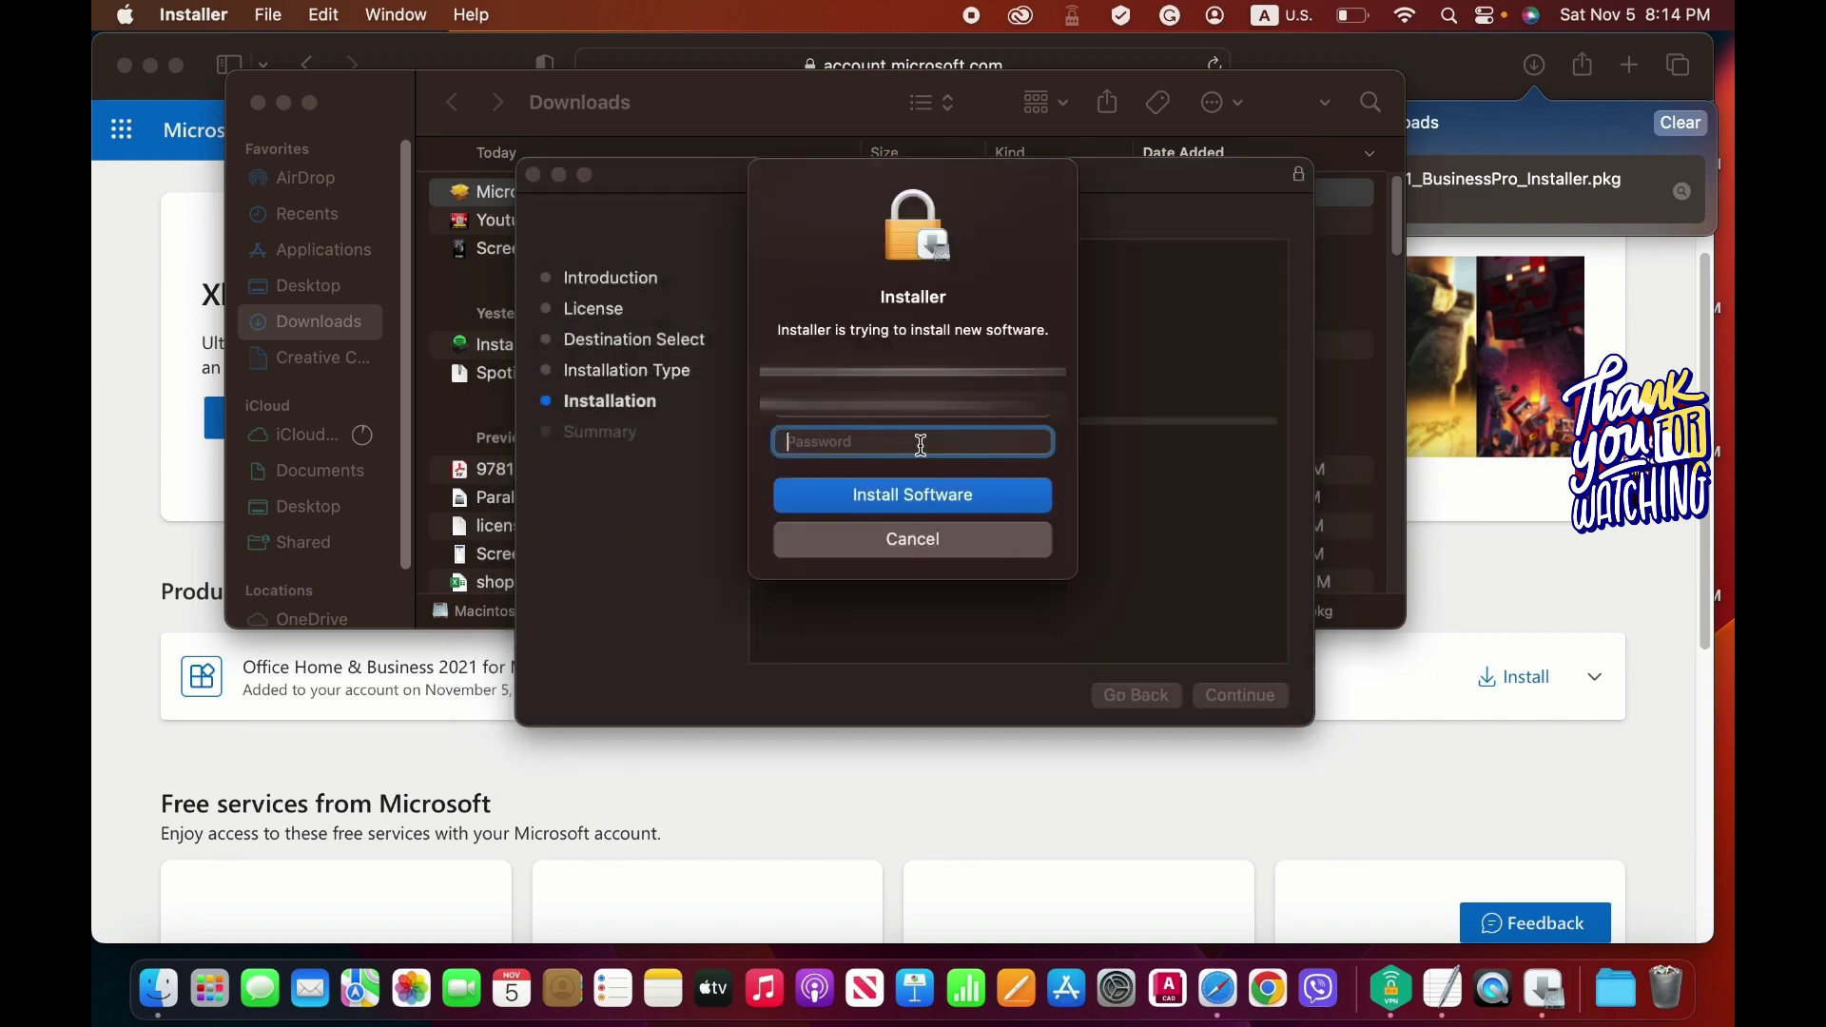
pyautogui.write('••••••')
pyautogui.press('Return')
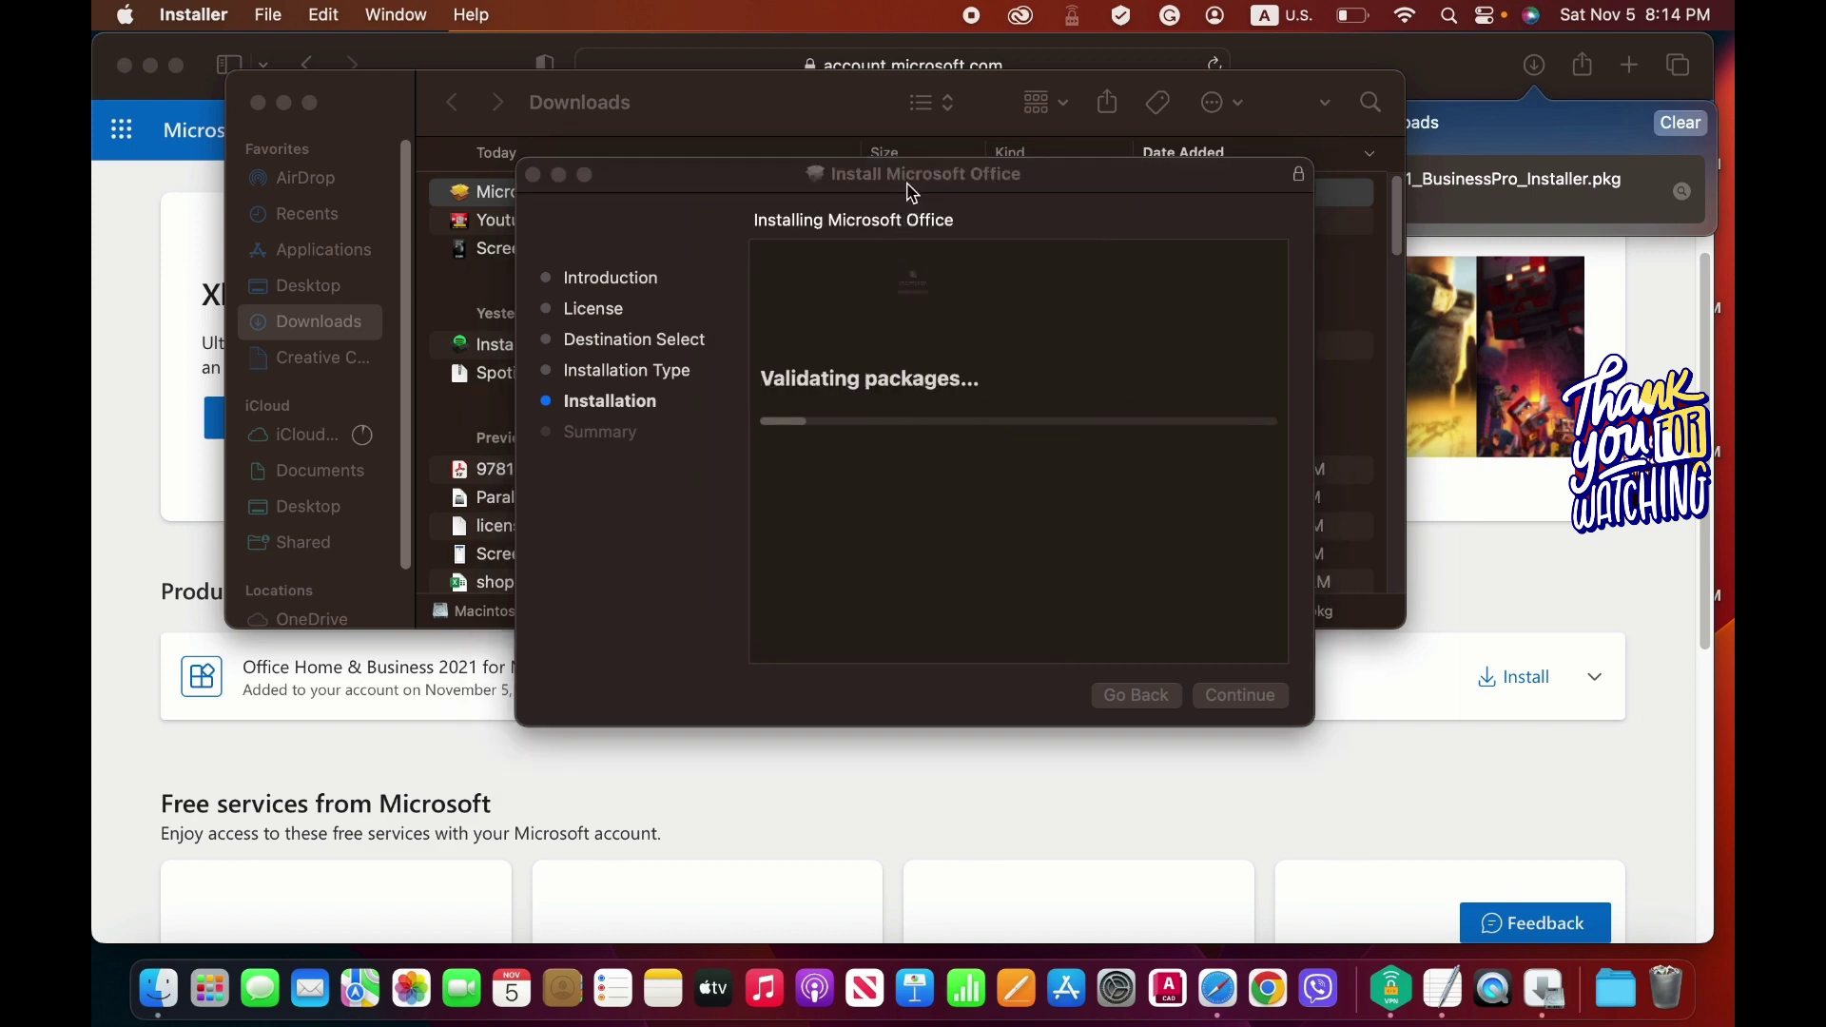
pyautogui.moveTo(913, 193); pyautogui.dragTo(831, 171)
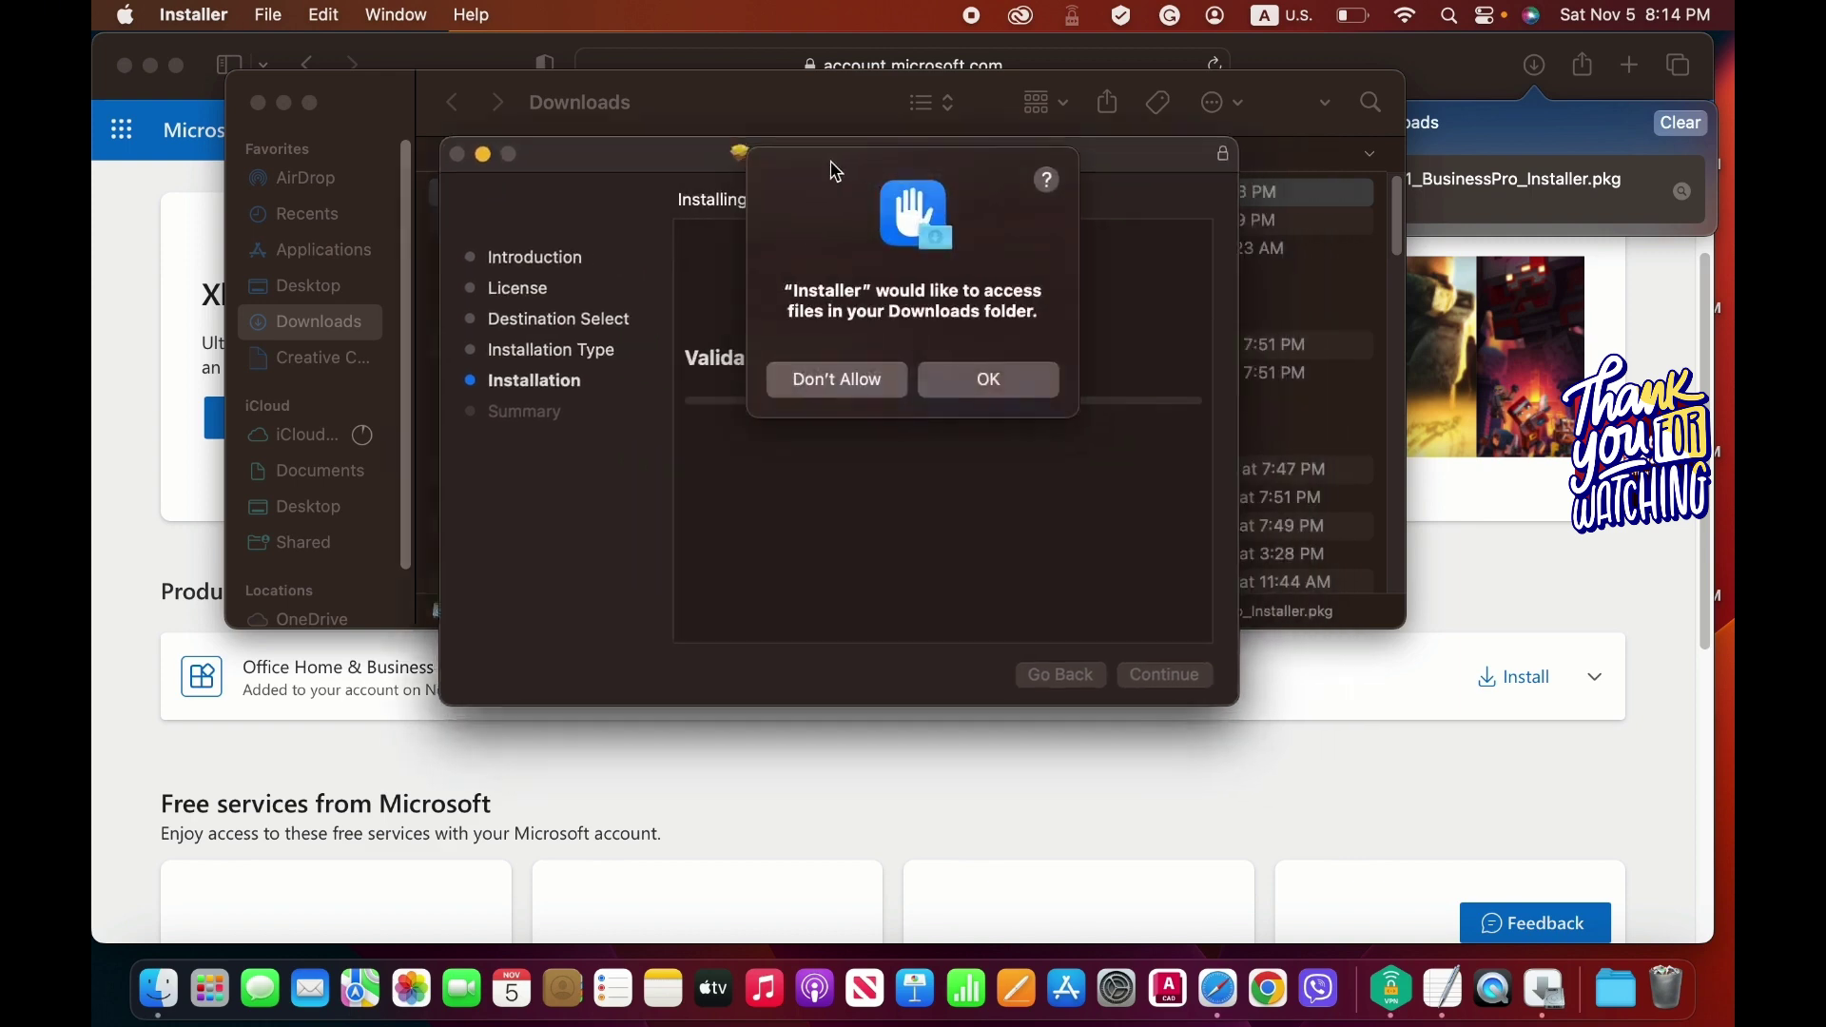
pyautogui.click(990, 381)
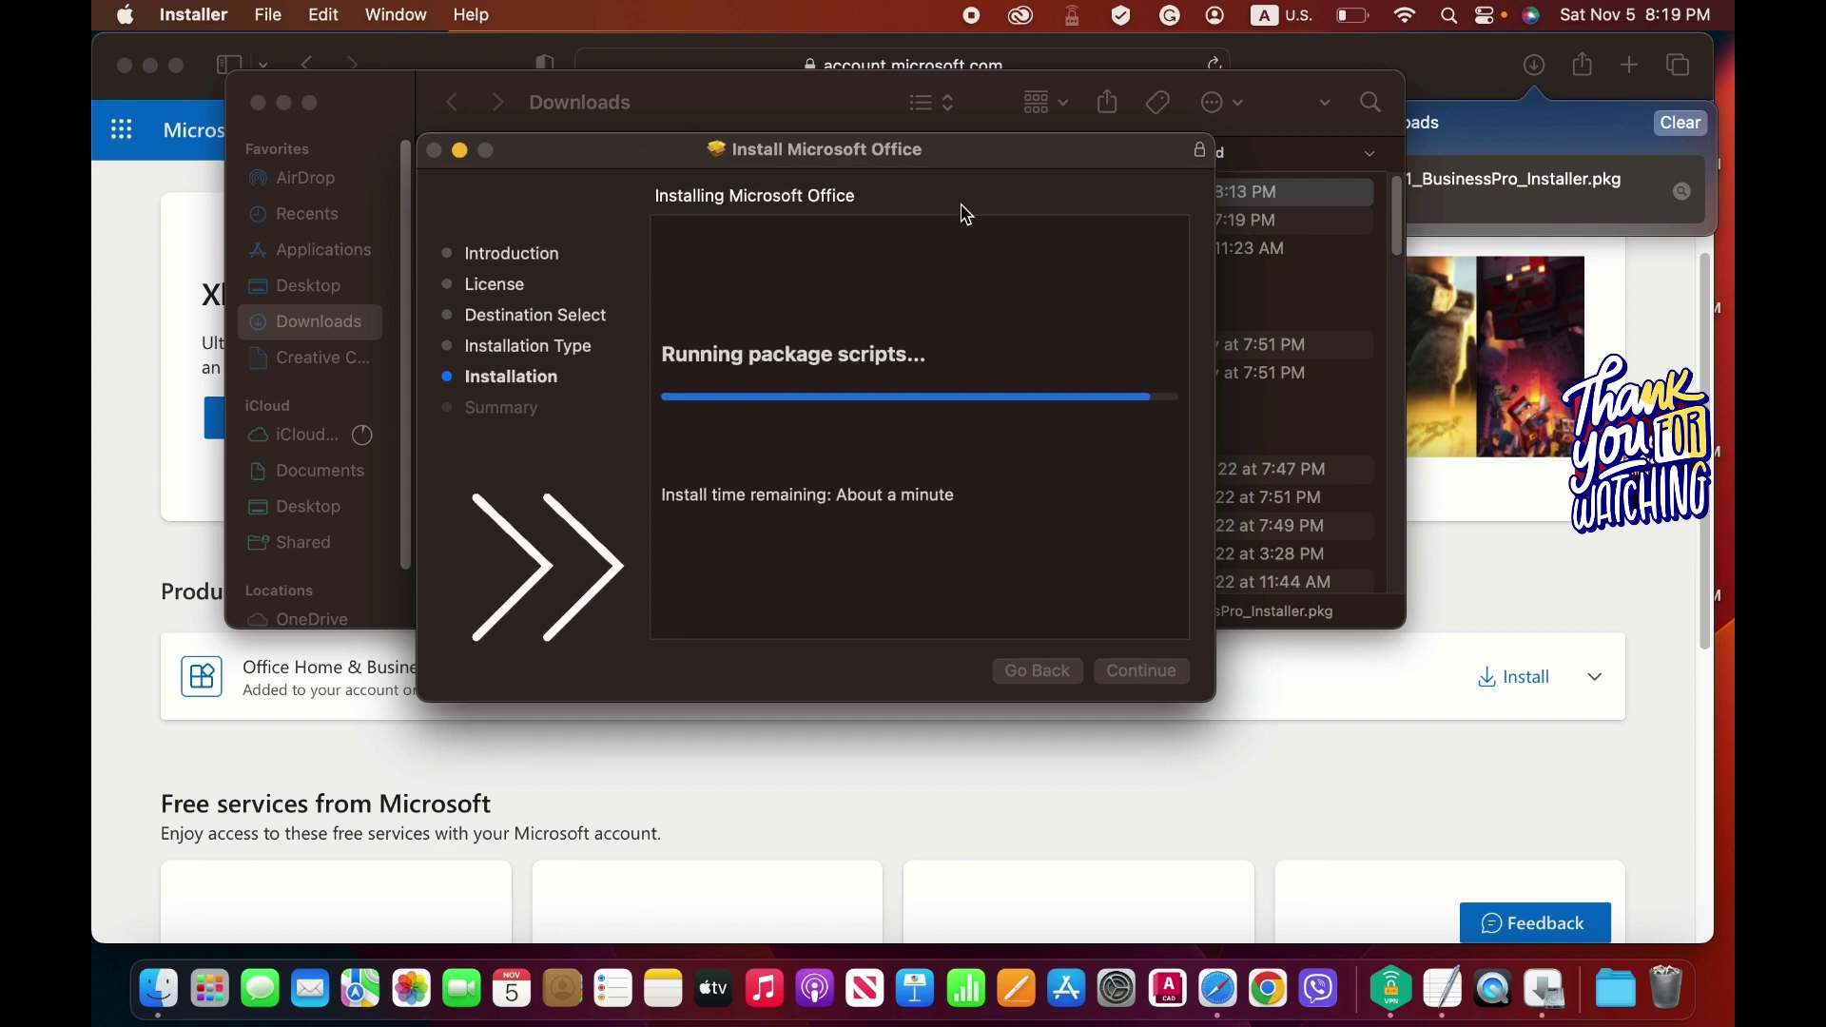
pyautogui.moveTo(893, 161); pyautogui.dragTo(894, 153)
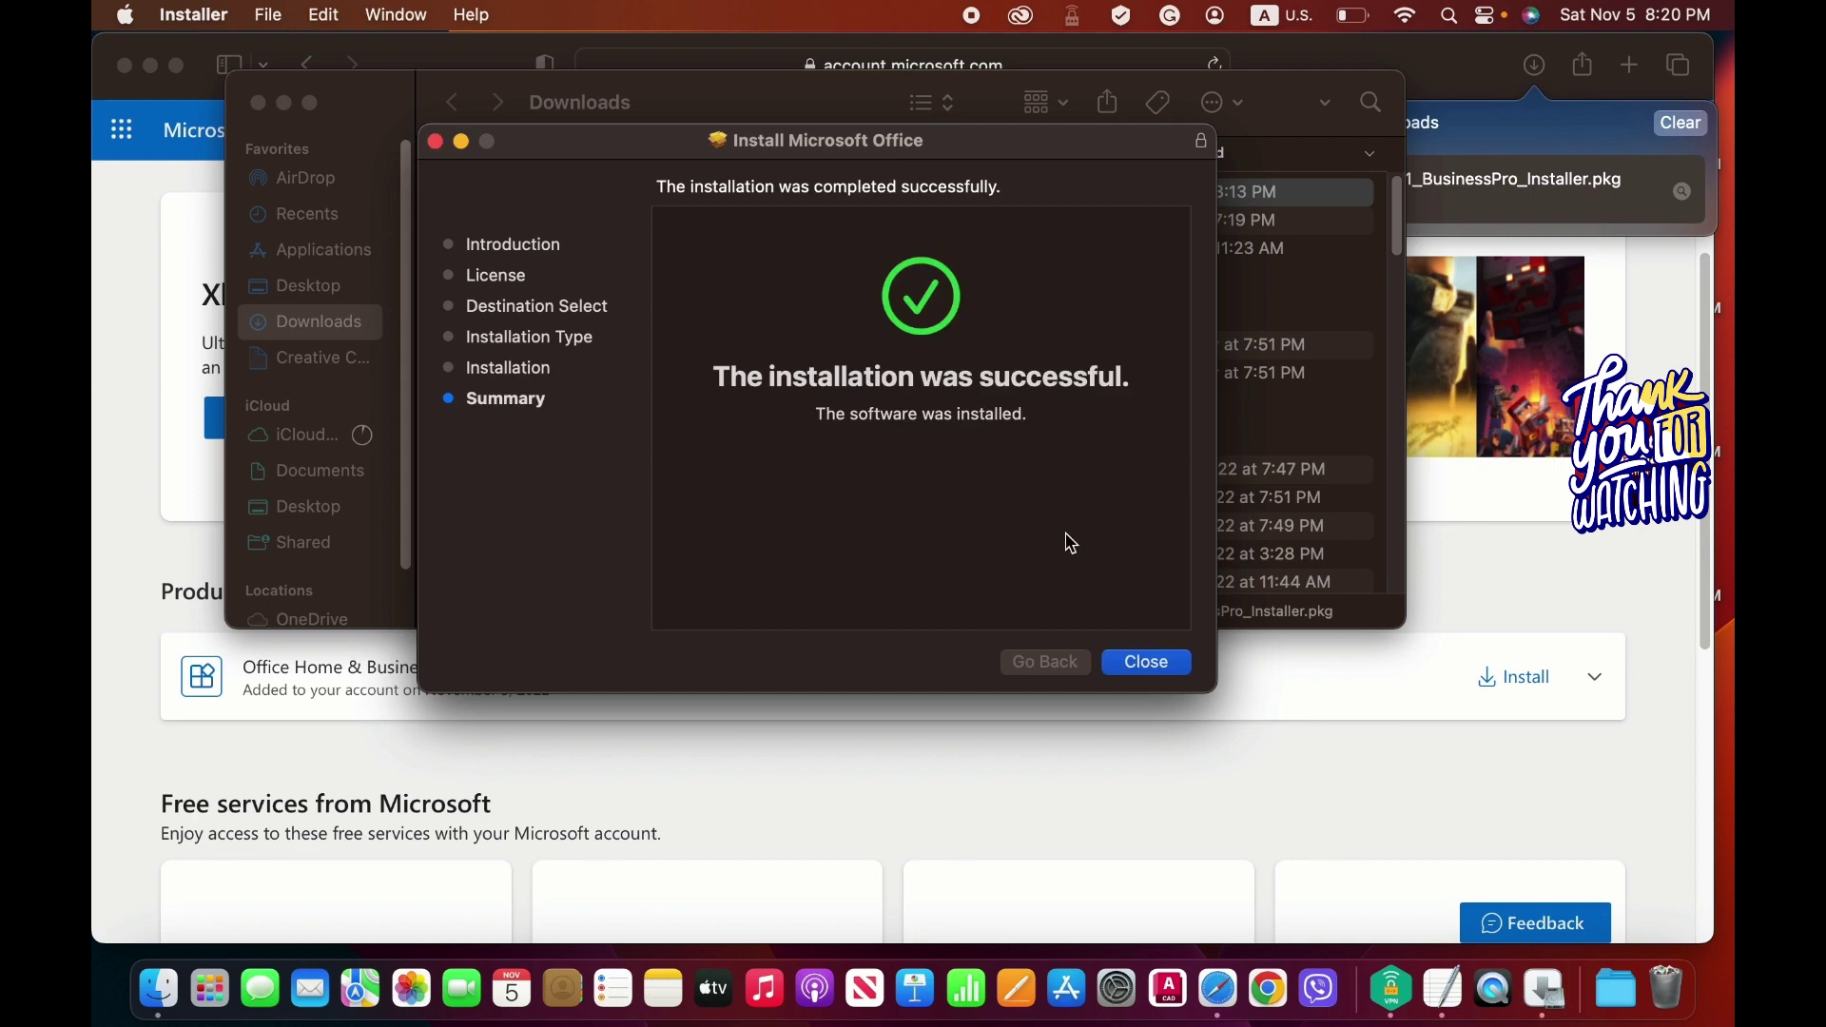
# Close the finished installer, move the installer package to the Trash, and close the Downloads window.
pyautogui.click(1155, 664)
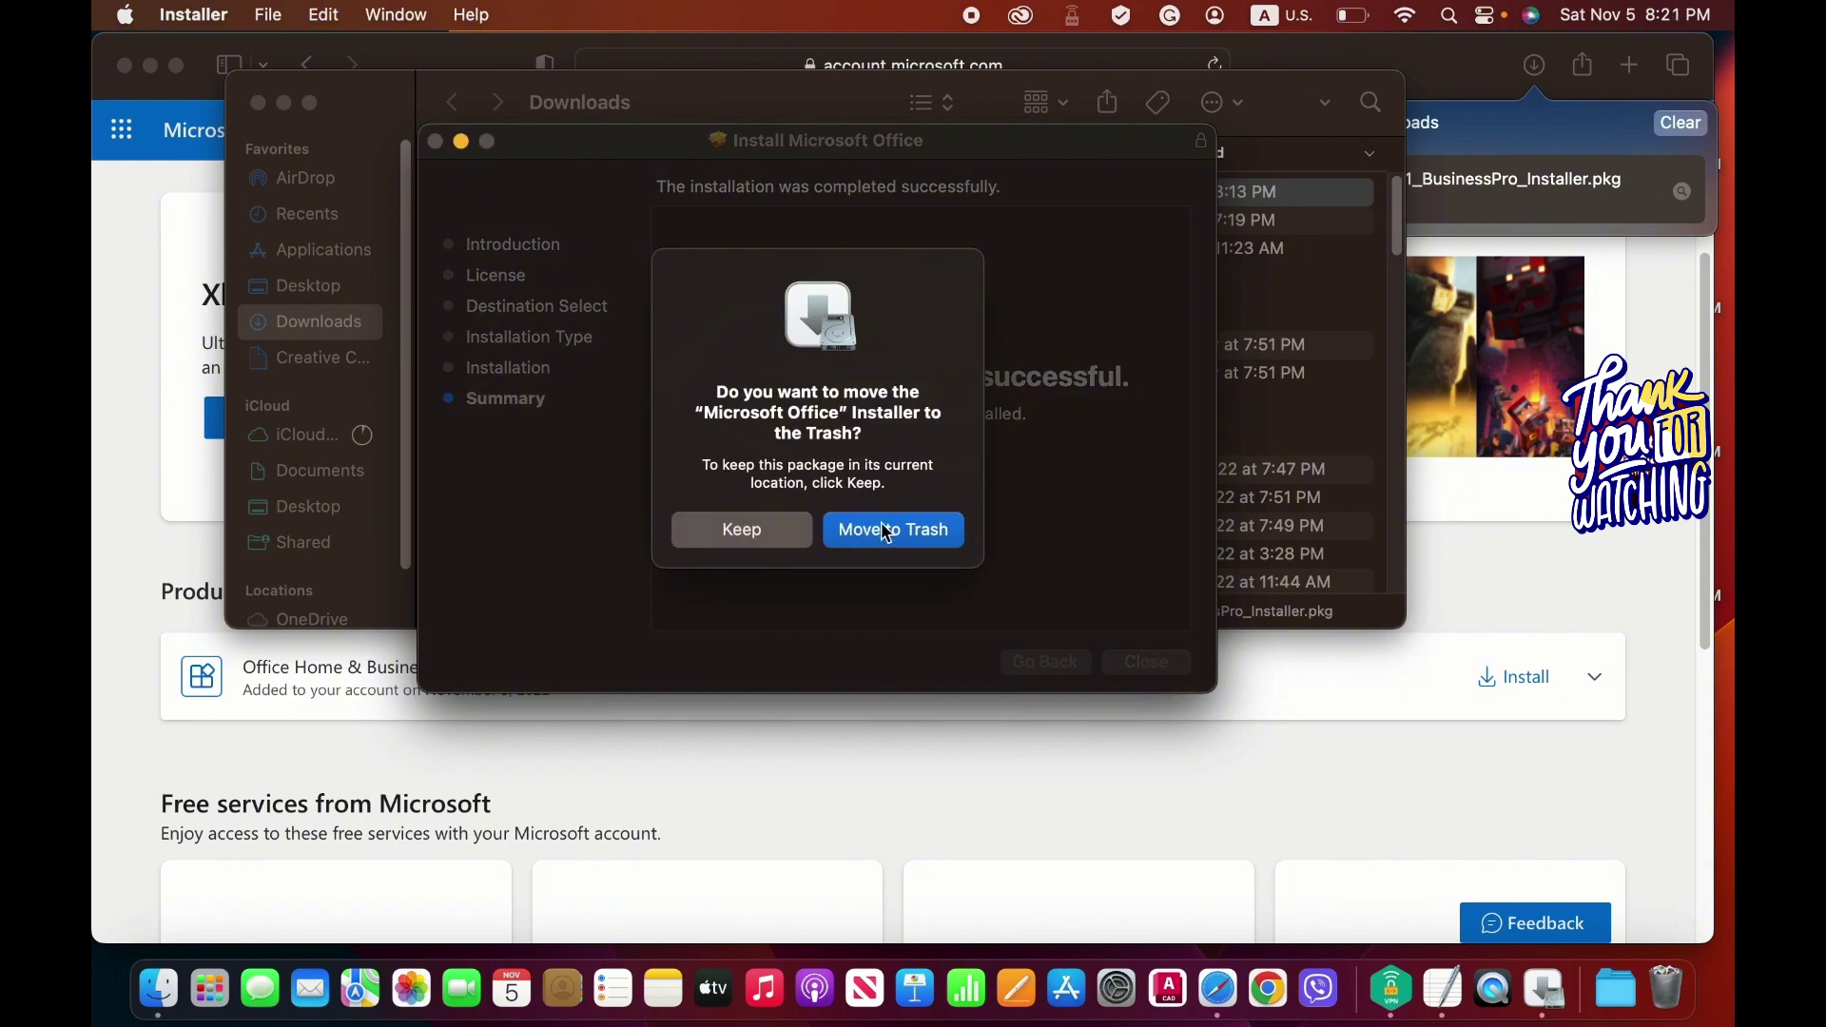
pyautogui.click(881, 531)
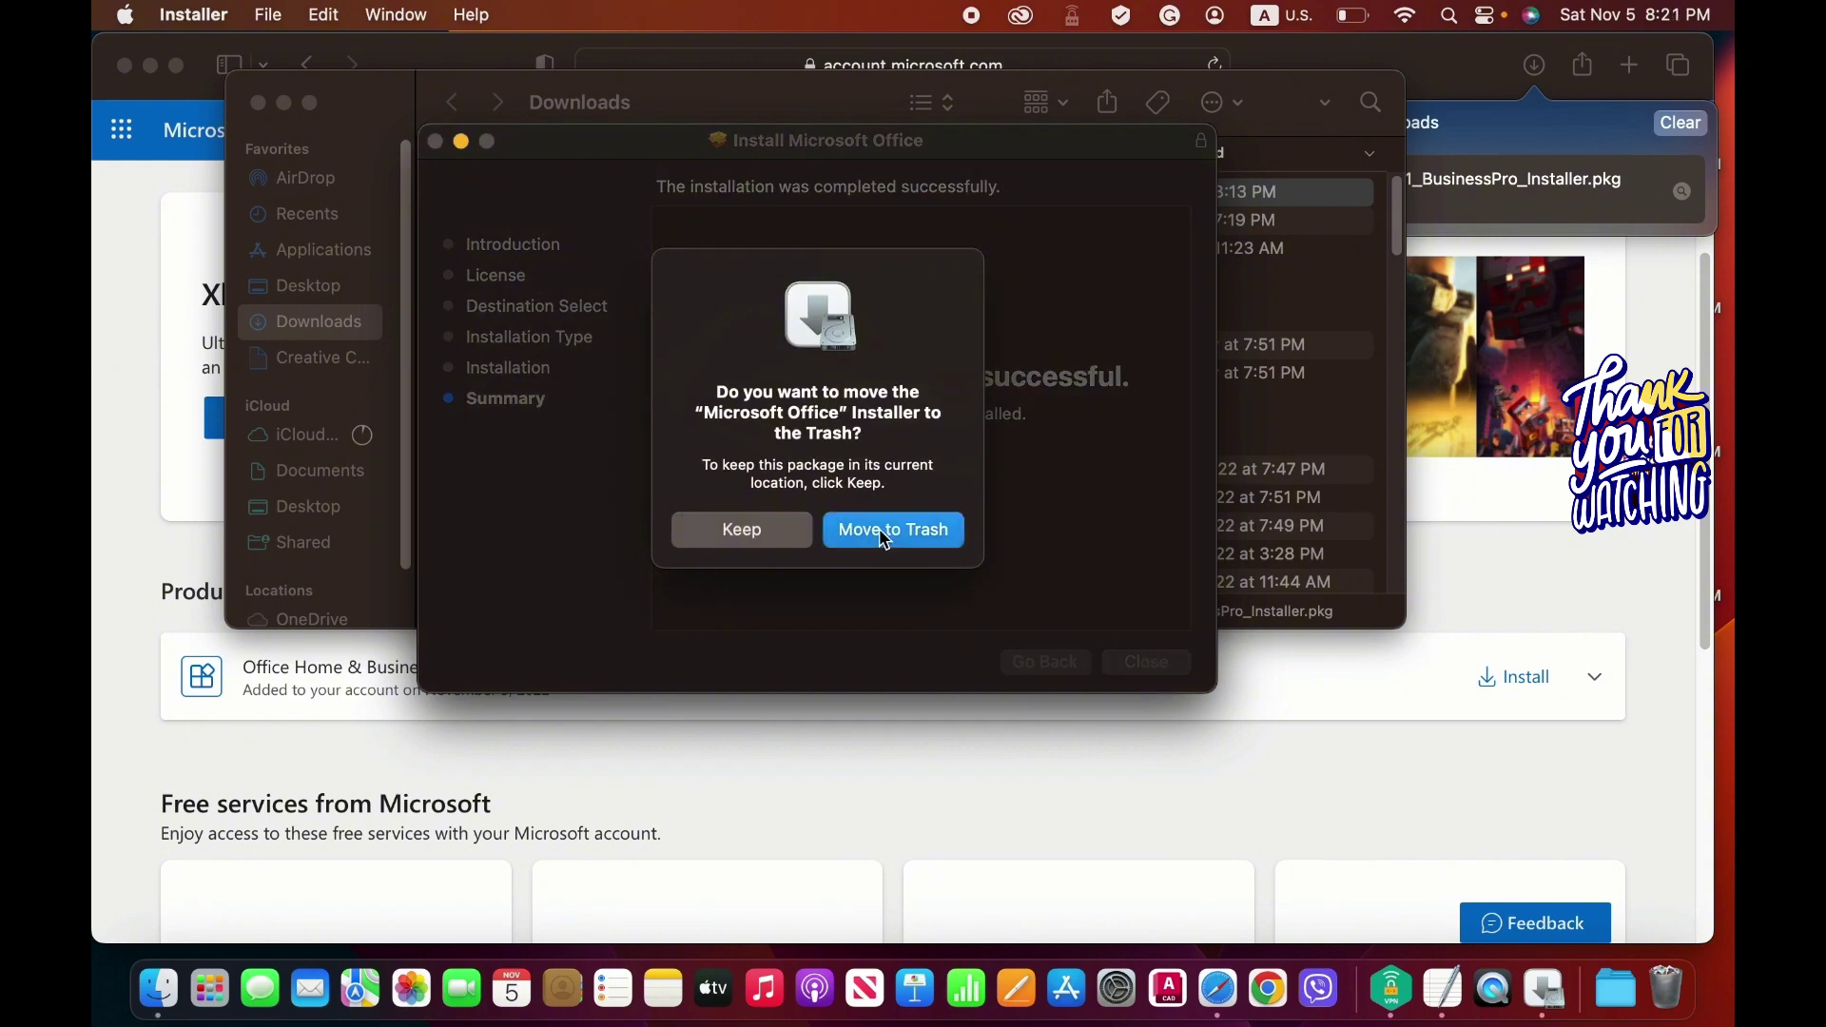
pyautogui.click(257, 101)
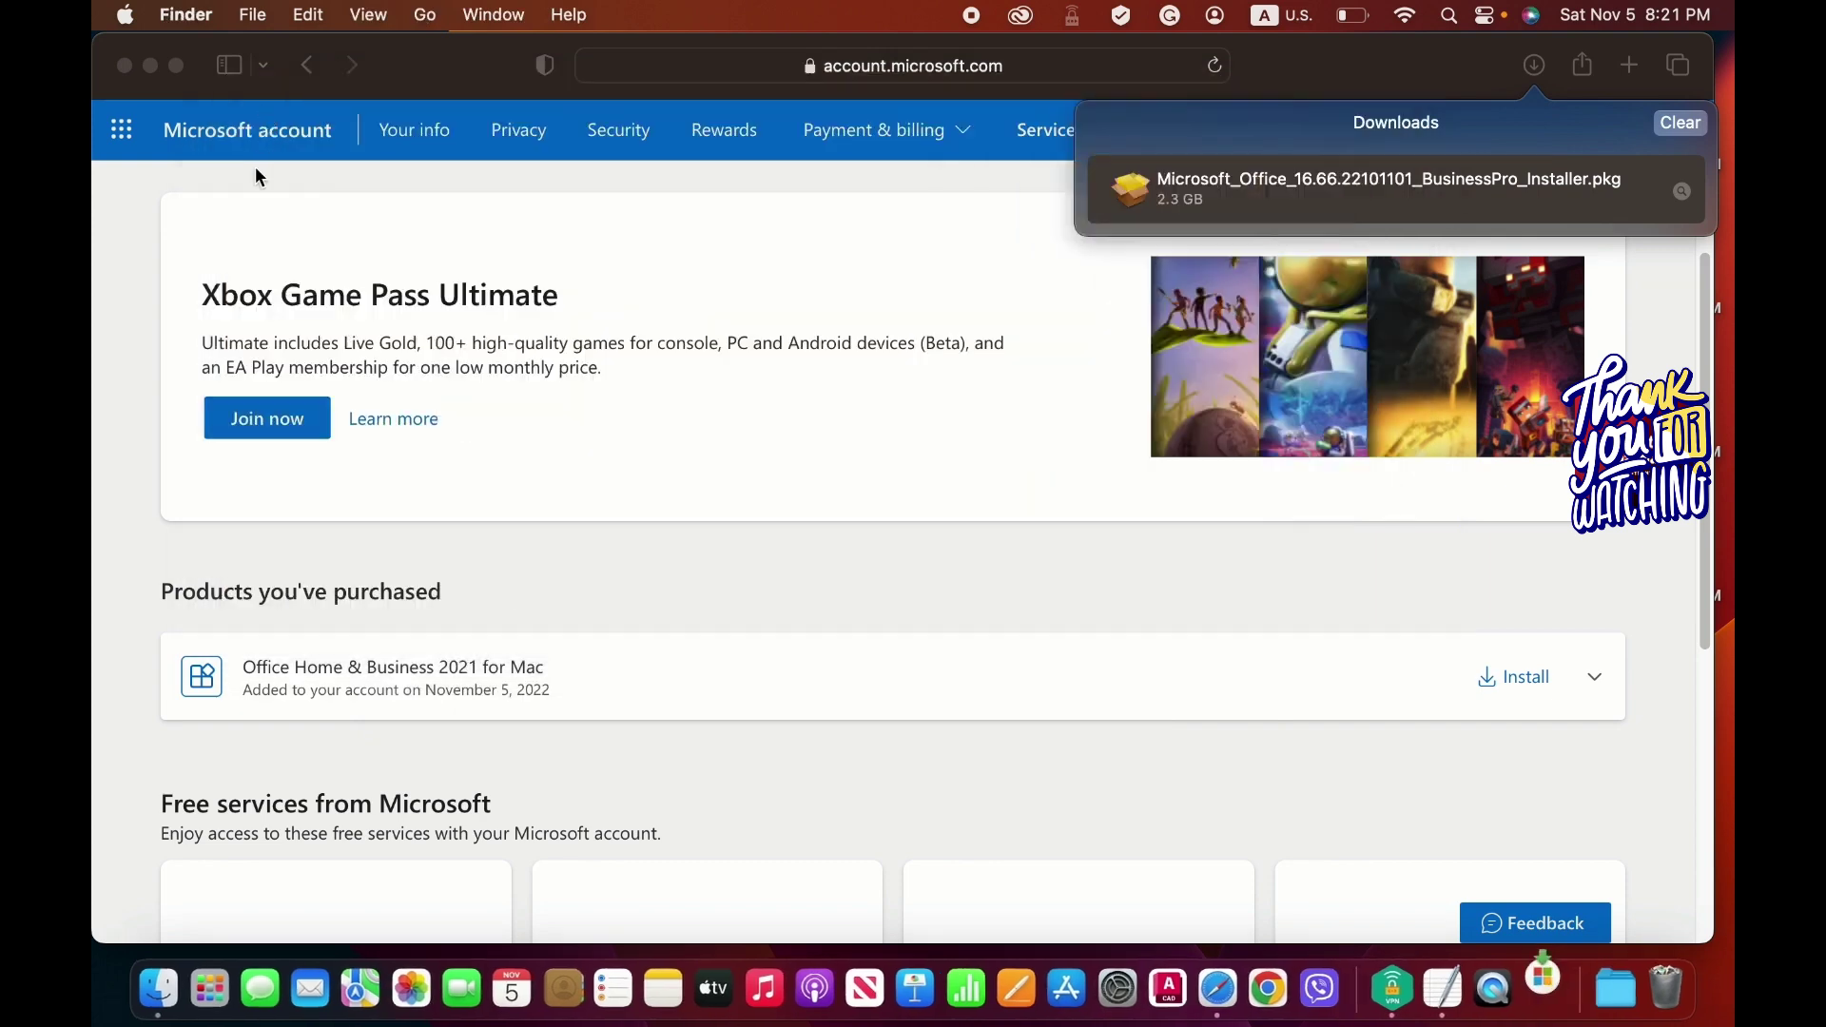
pyautogui.click(157, 984)
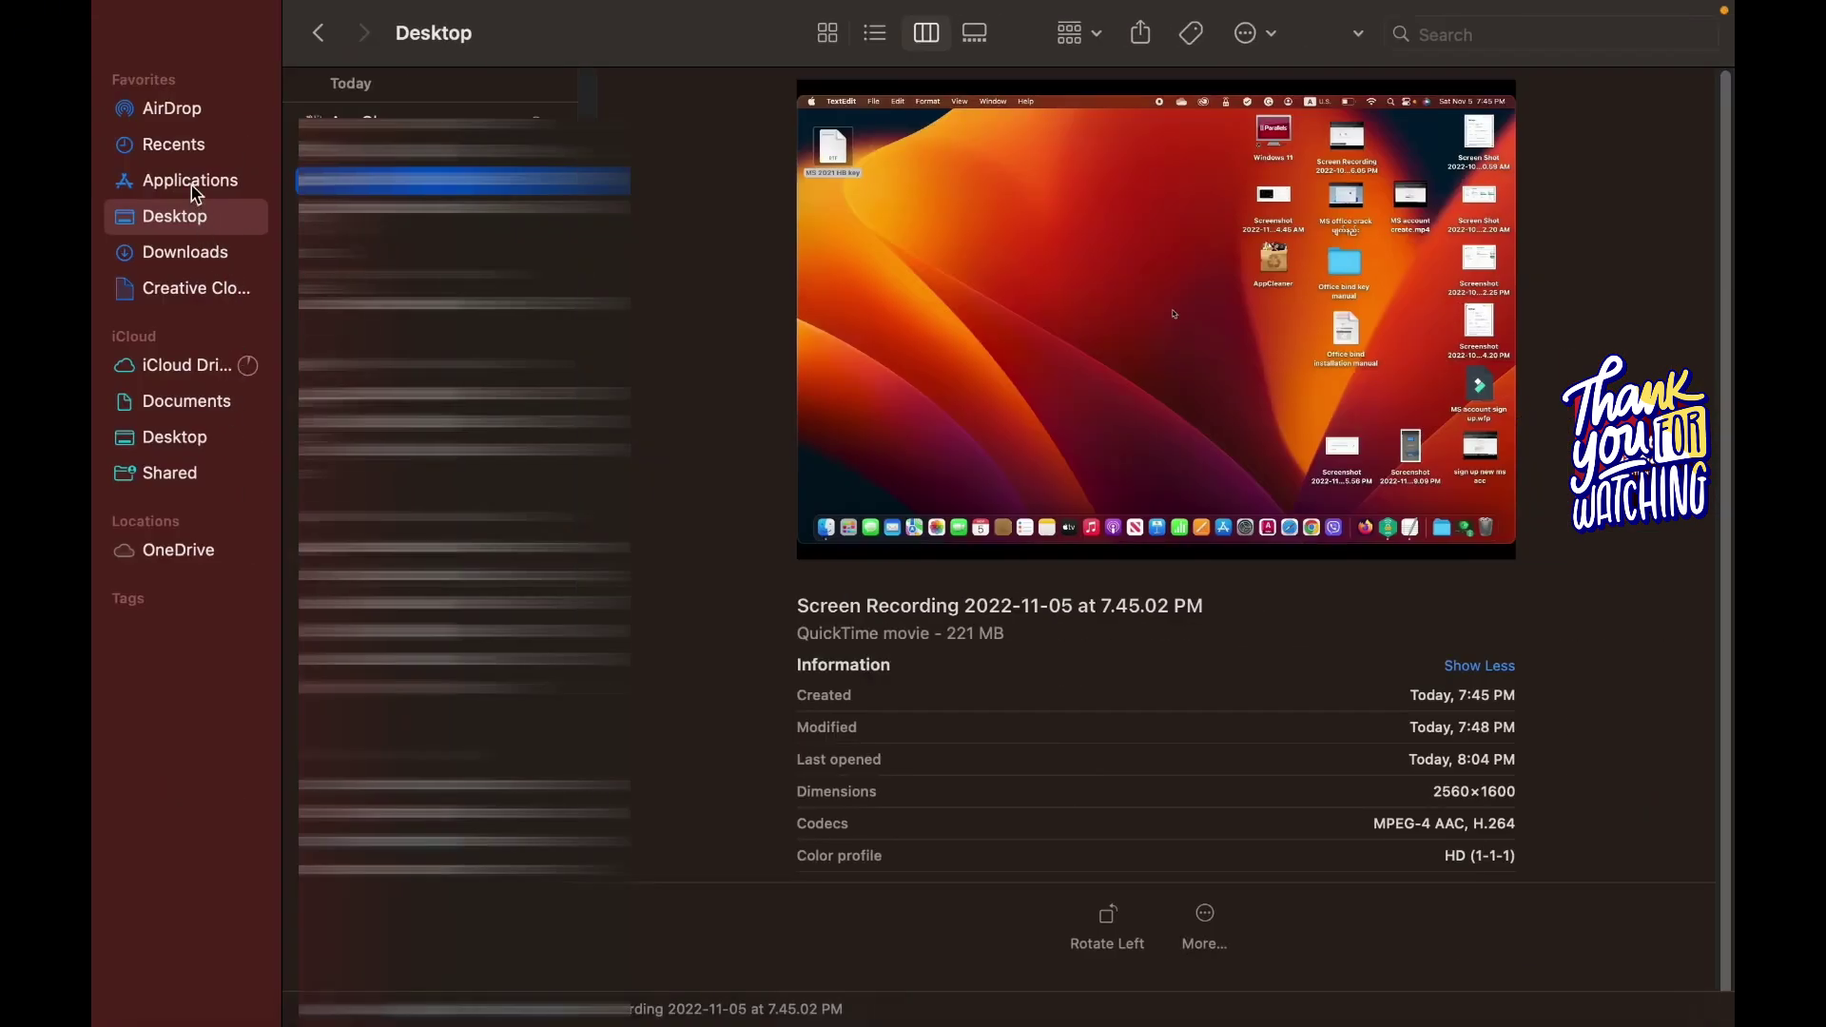
# Check Excel, Word, Outlook and PowerPoint in Applications, then launch Microsoft Word.
pyautogui.click(189, 181)
pyautogui.scroll(-3, 406, 495)
pyautogui.scroll(-10, 406, 495)
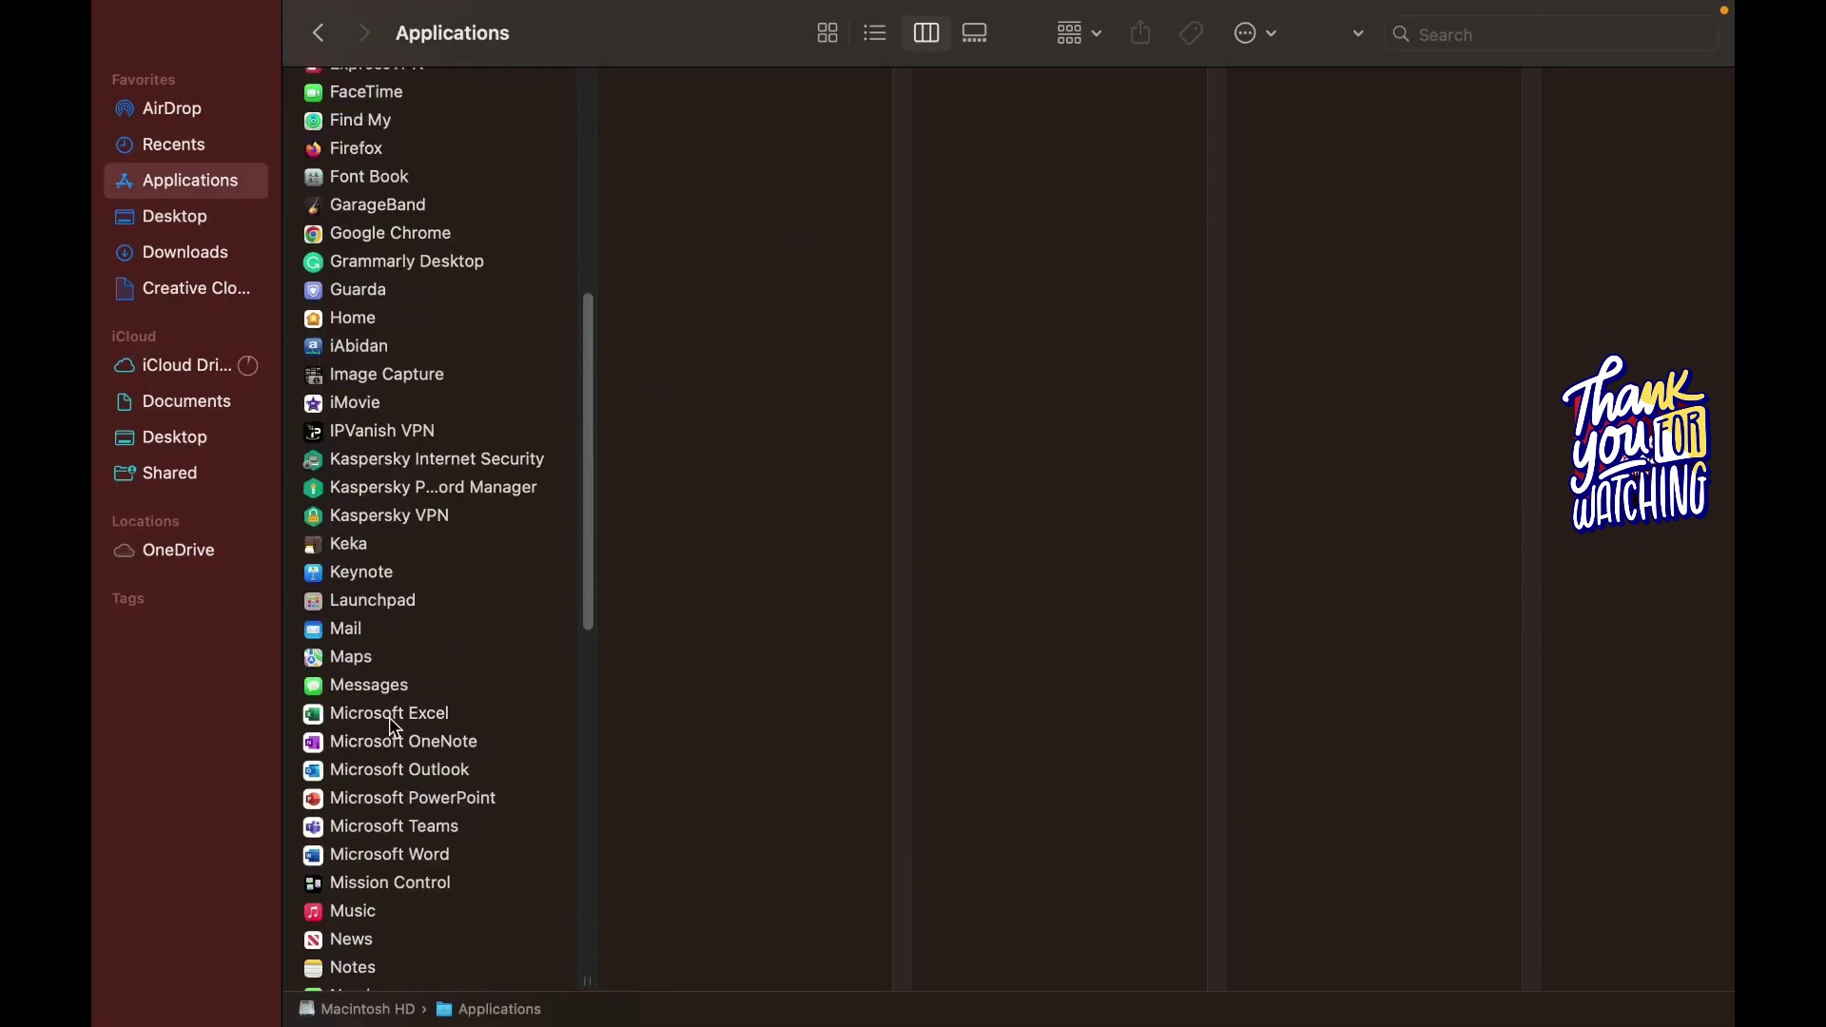
pyautogui.click(395, 715)
pyautogui.click(398, 854)
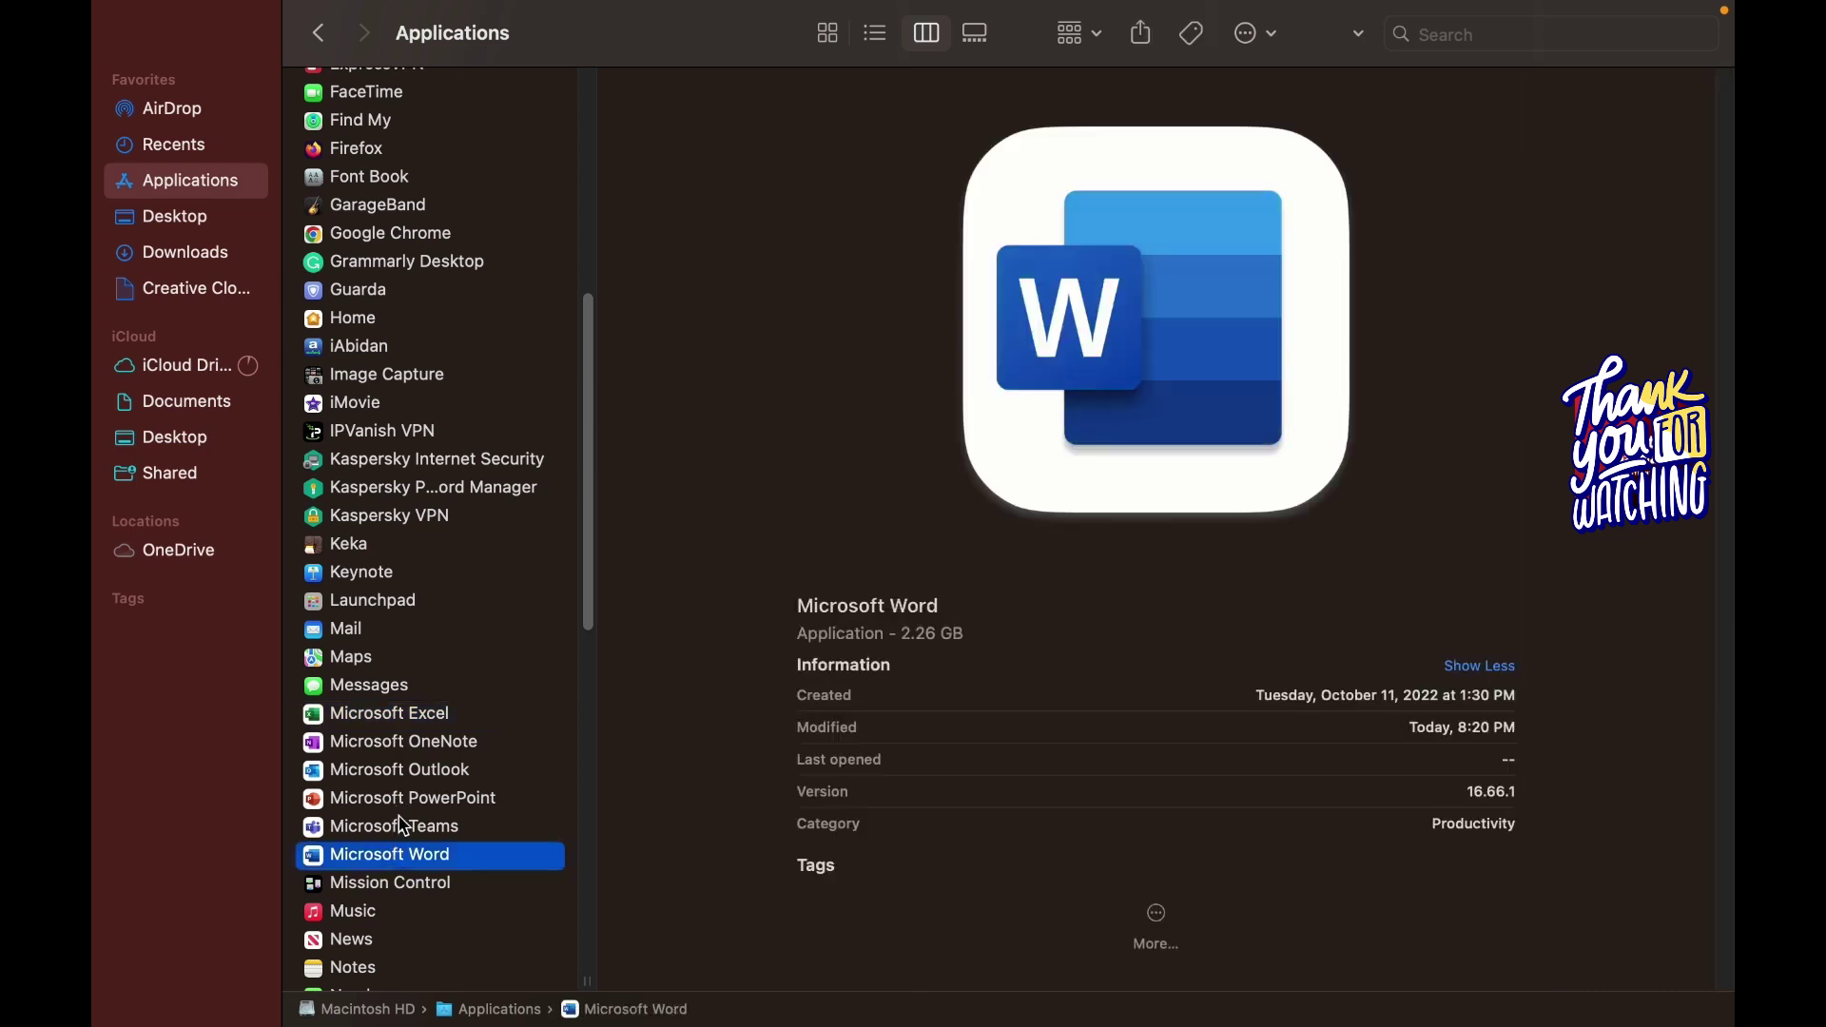
pyautogui.click(404, 772)
pyautogui.click(402, 801)
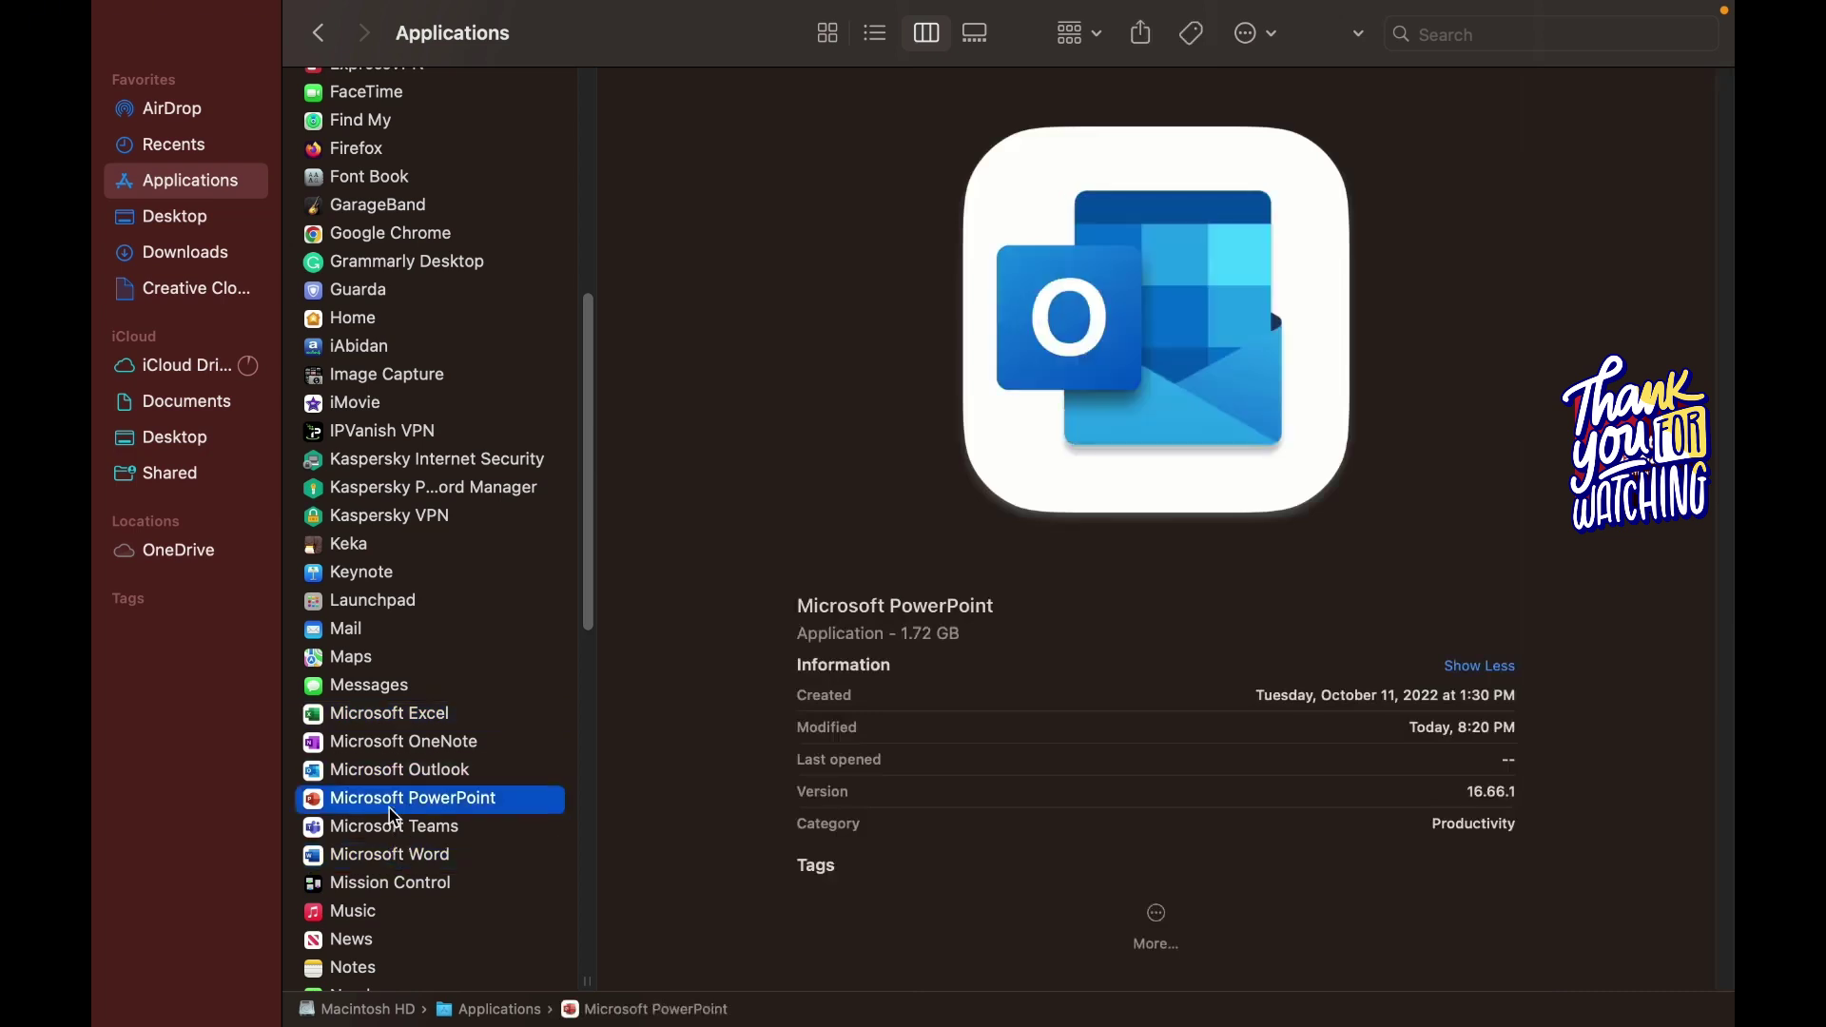
pyautogui.click(383, 862)
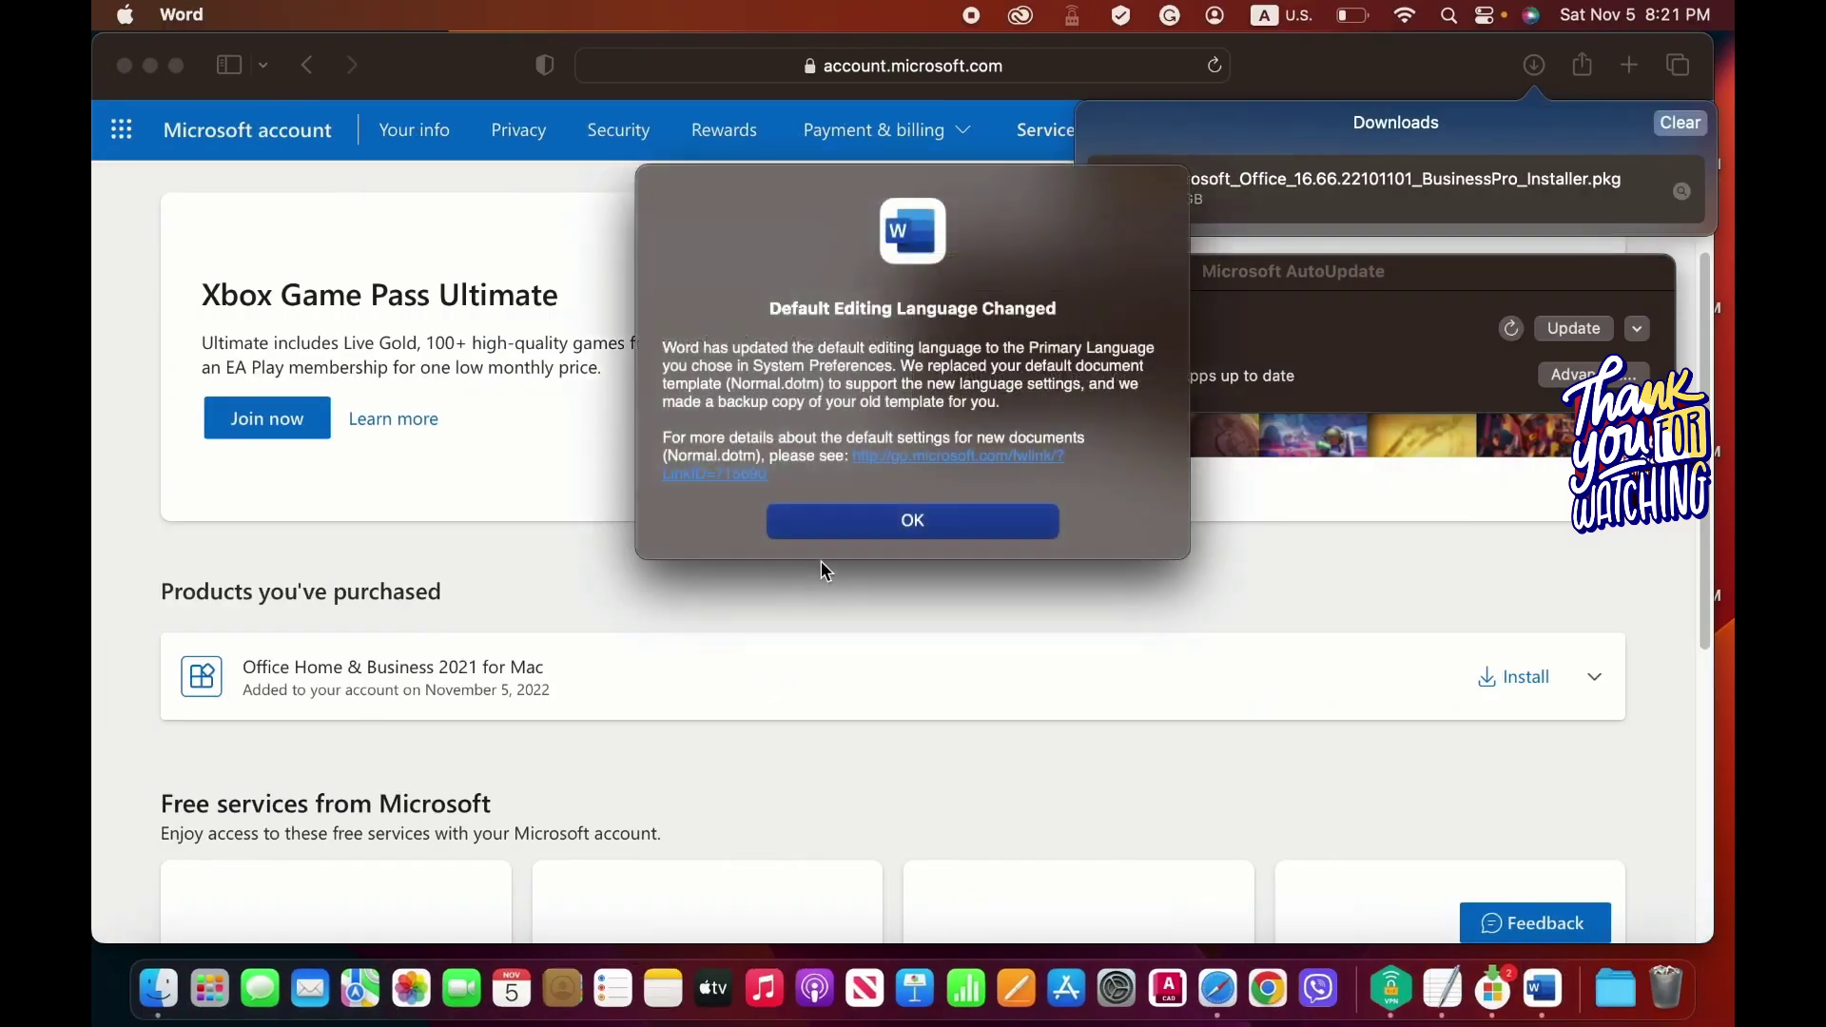
# Dismiss the editing-language notice, choose Start Using Word, and create a Blank Document.
pyautogui.click(923, 533)
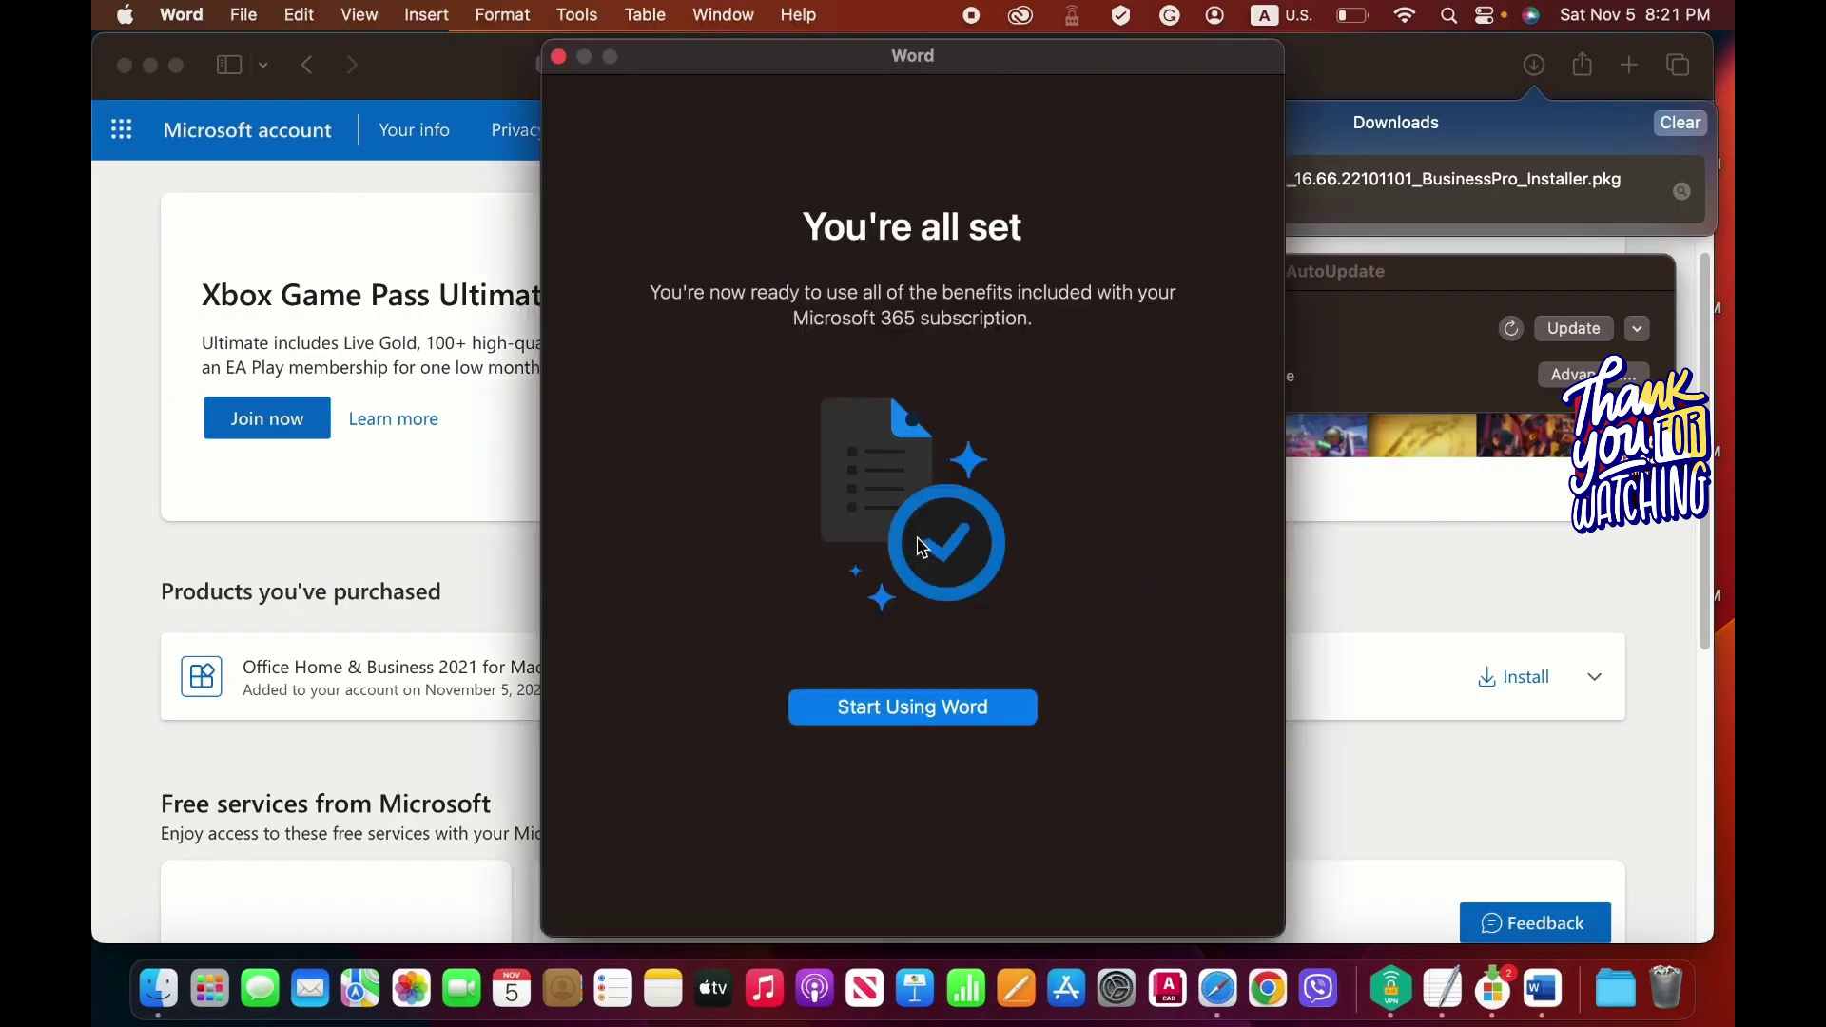
pyautogui.click(913, 709)
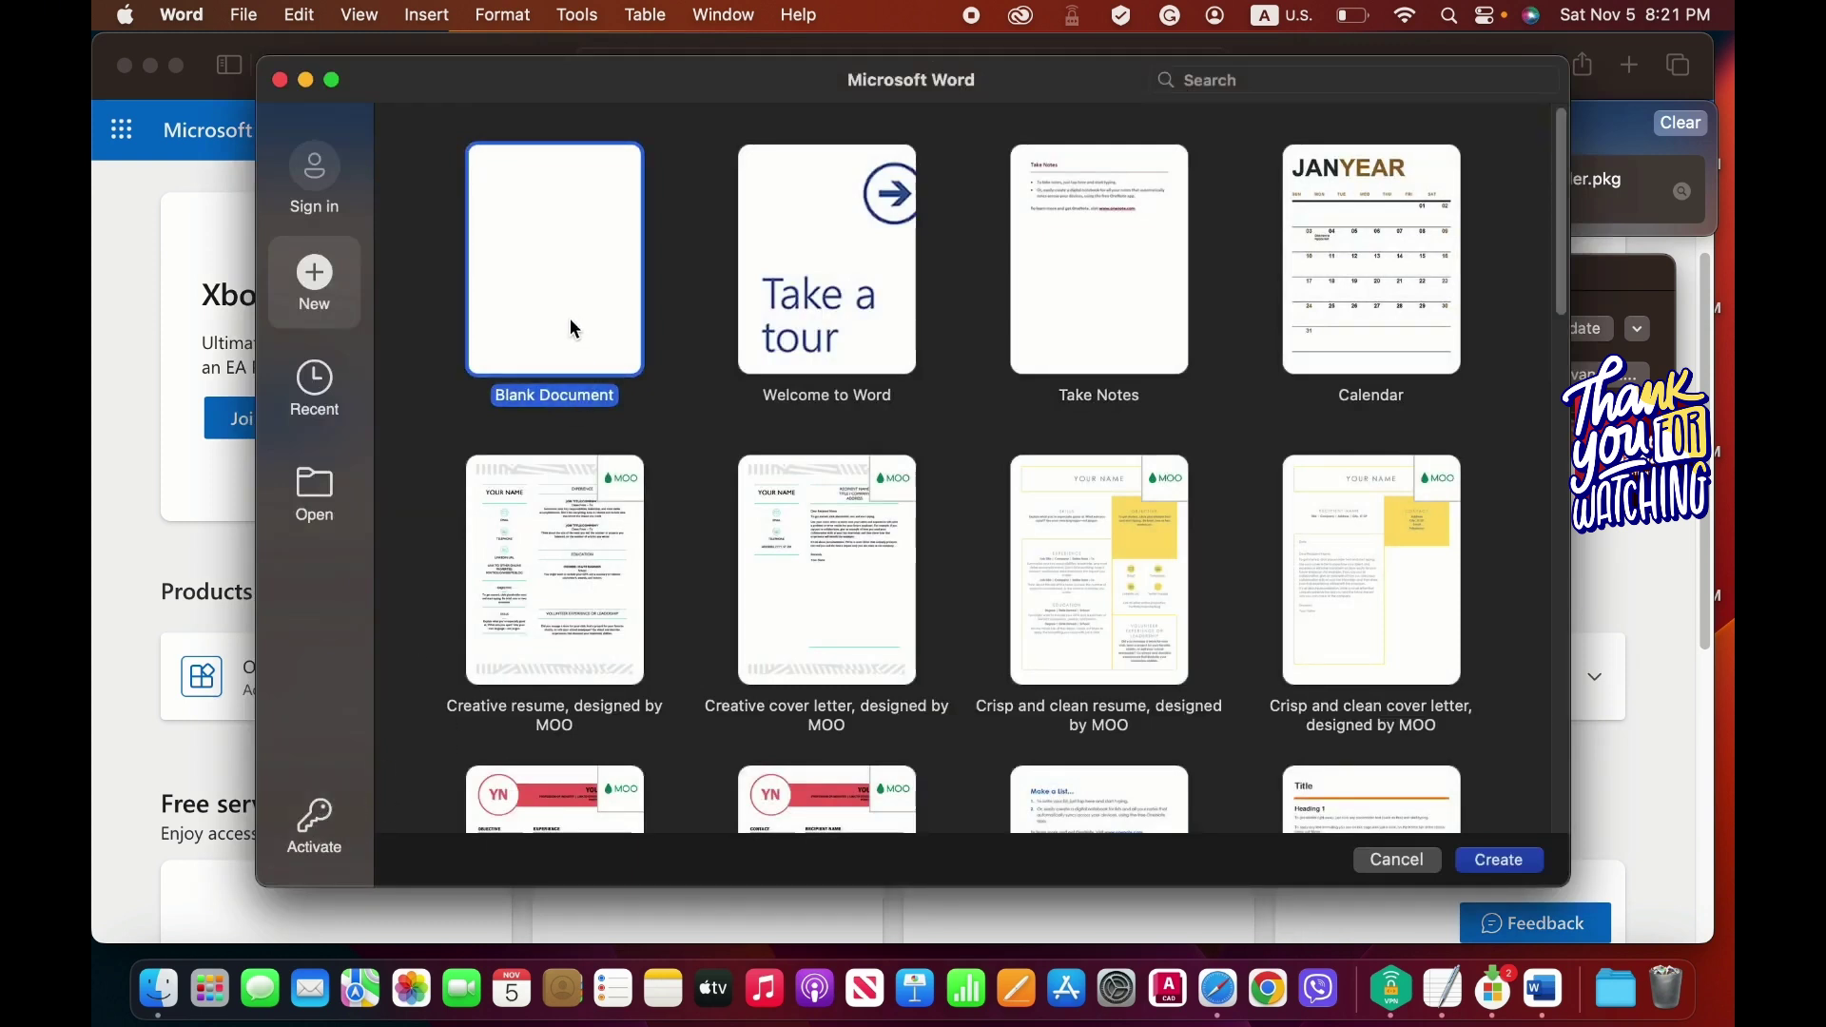
pyautogui.doubleClick(597, 268)
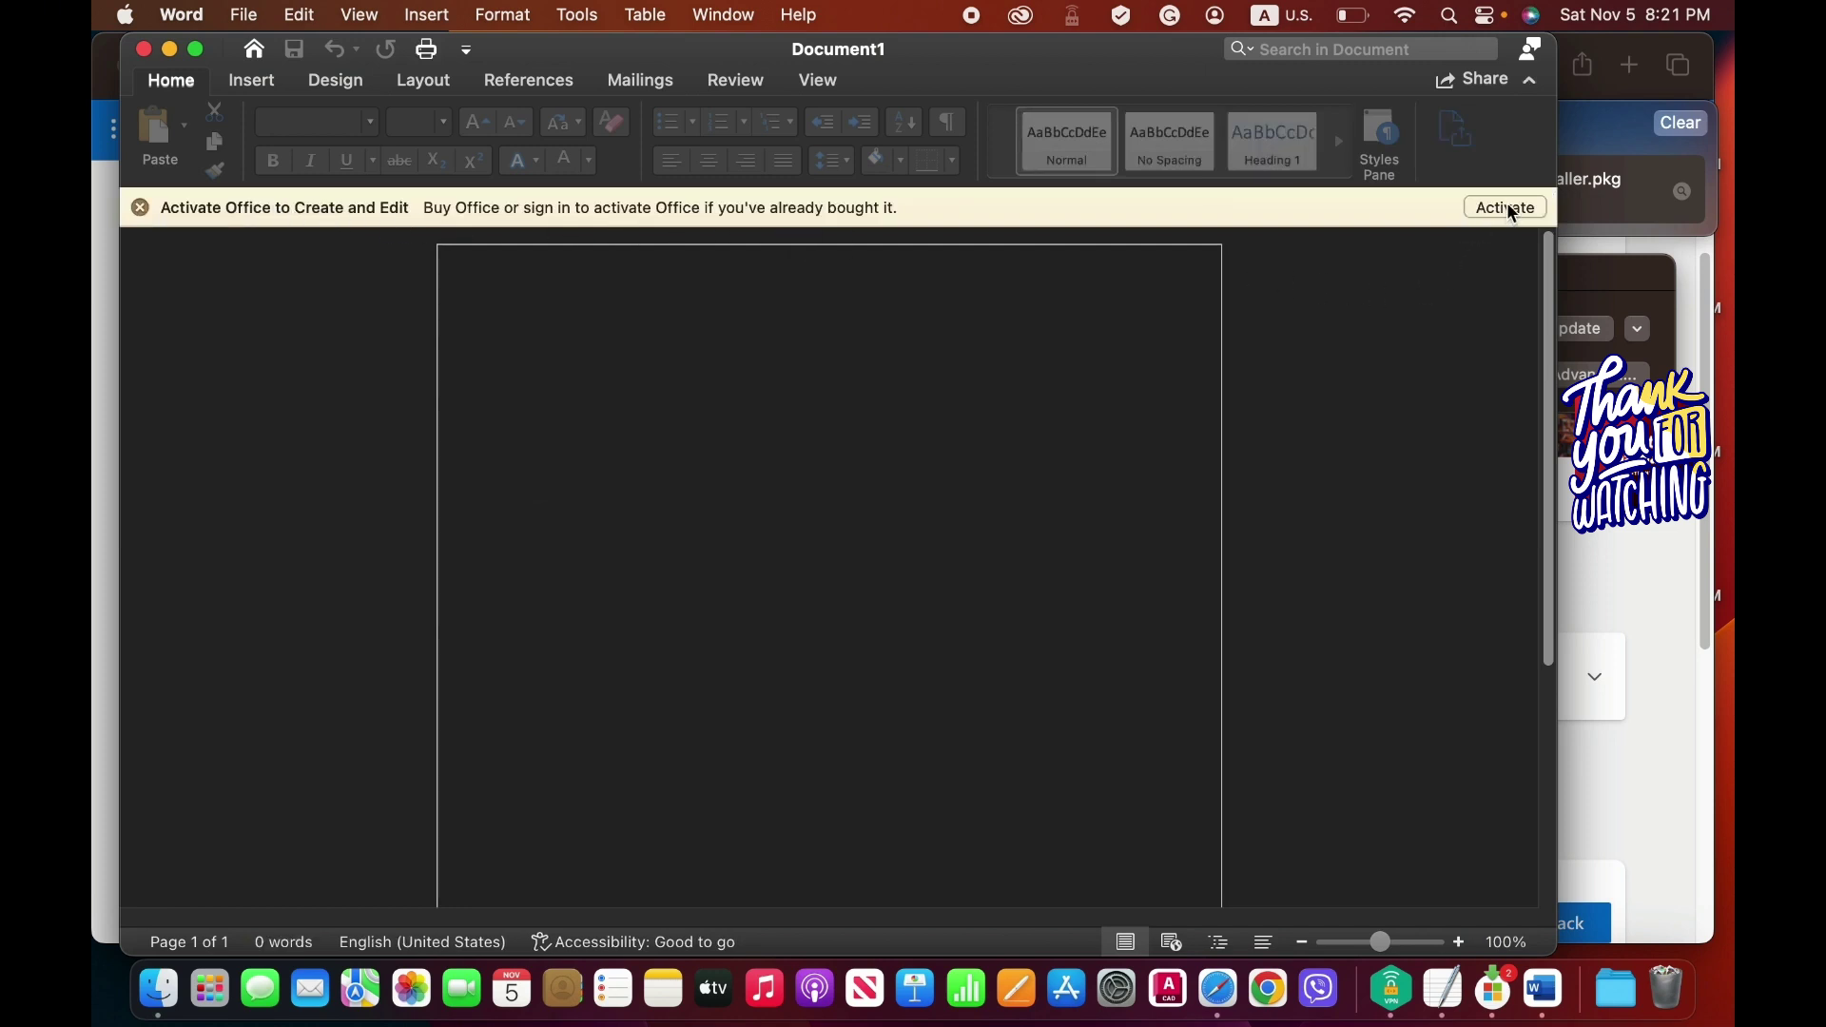
# Start activating Office from the yellow Activate Office banner in Word.
pyautogui.click(1512, 211)
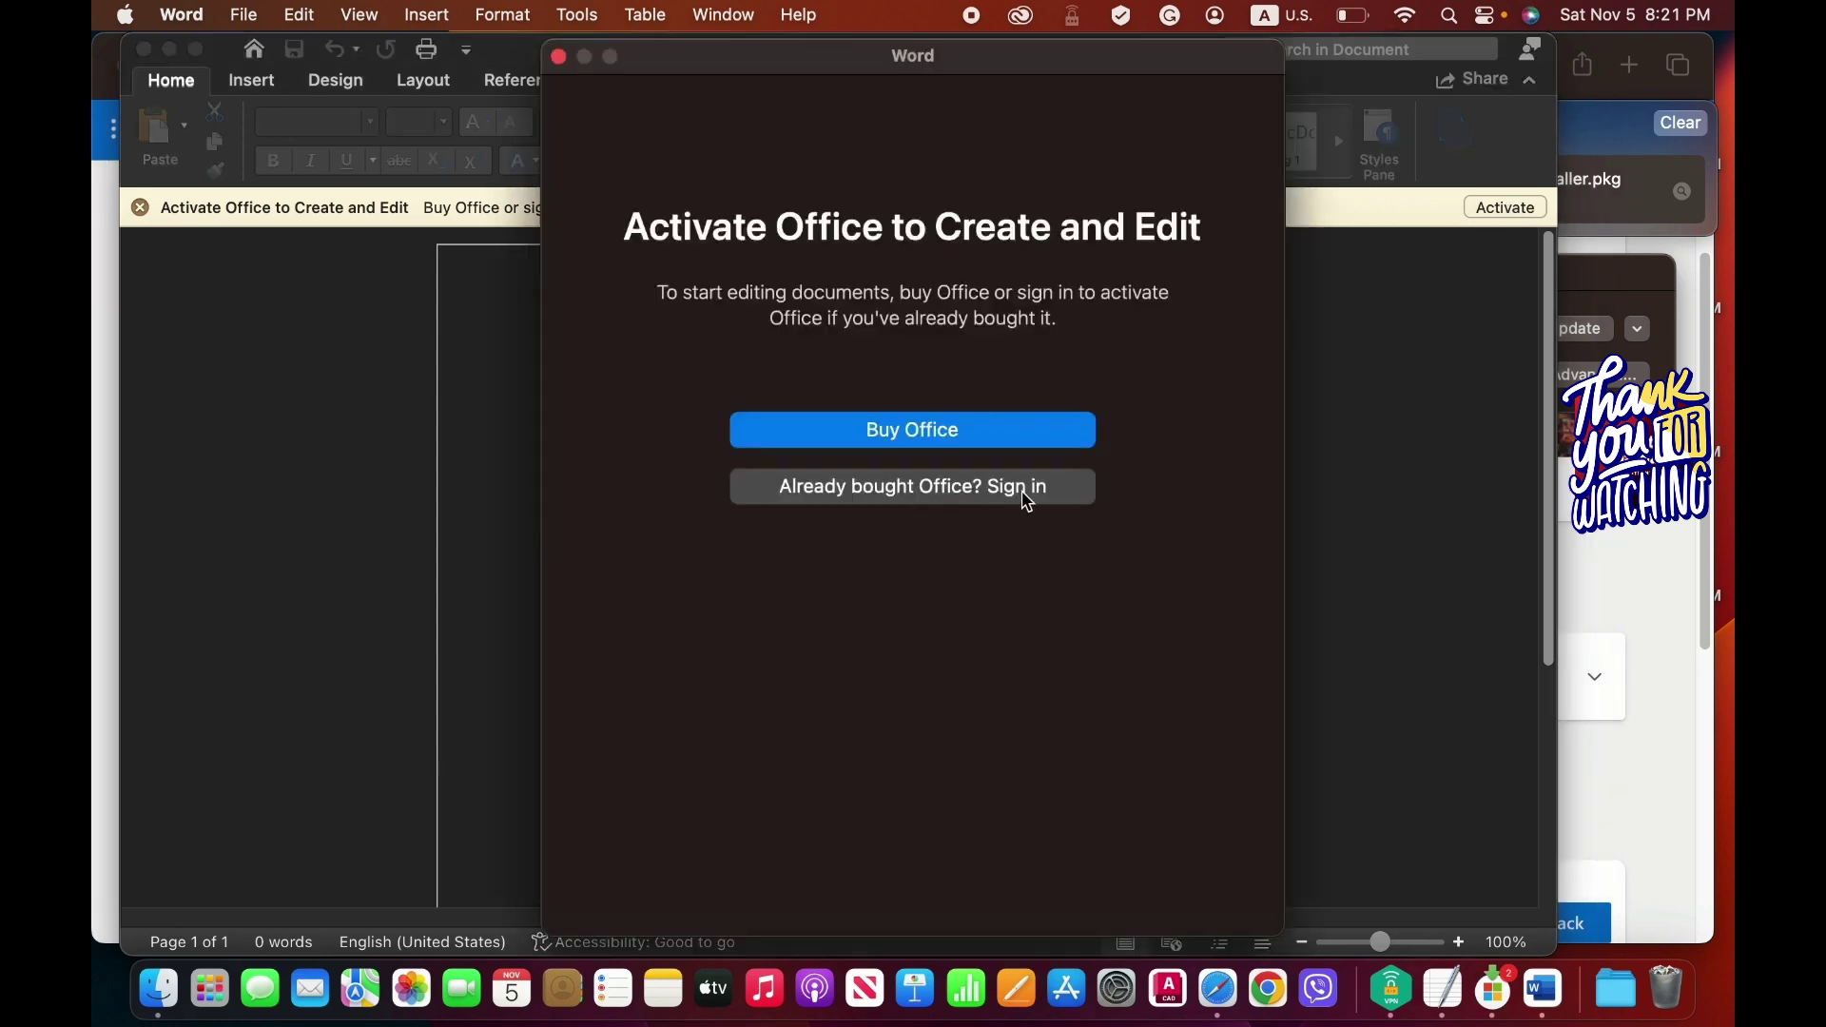
# Sign in with the purchased Microsoft account, replacing the prefilled e-mail and entering the account password.
pyautogui.click(962, 488)
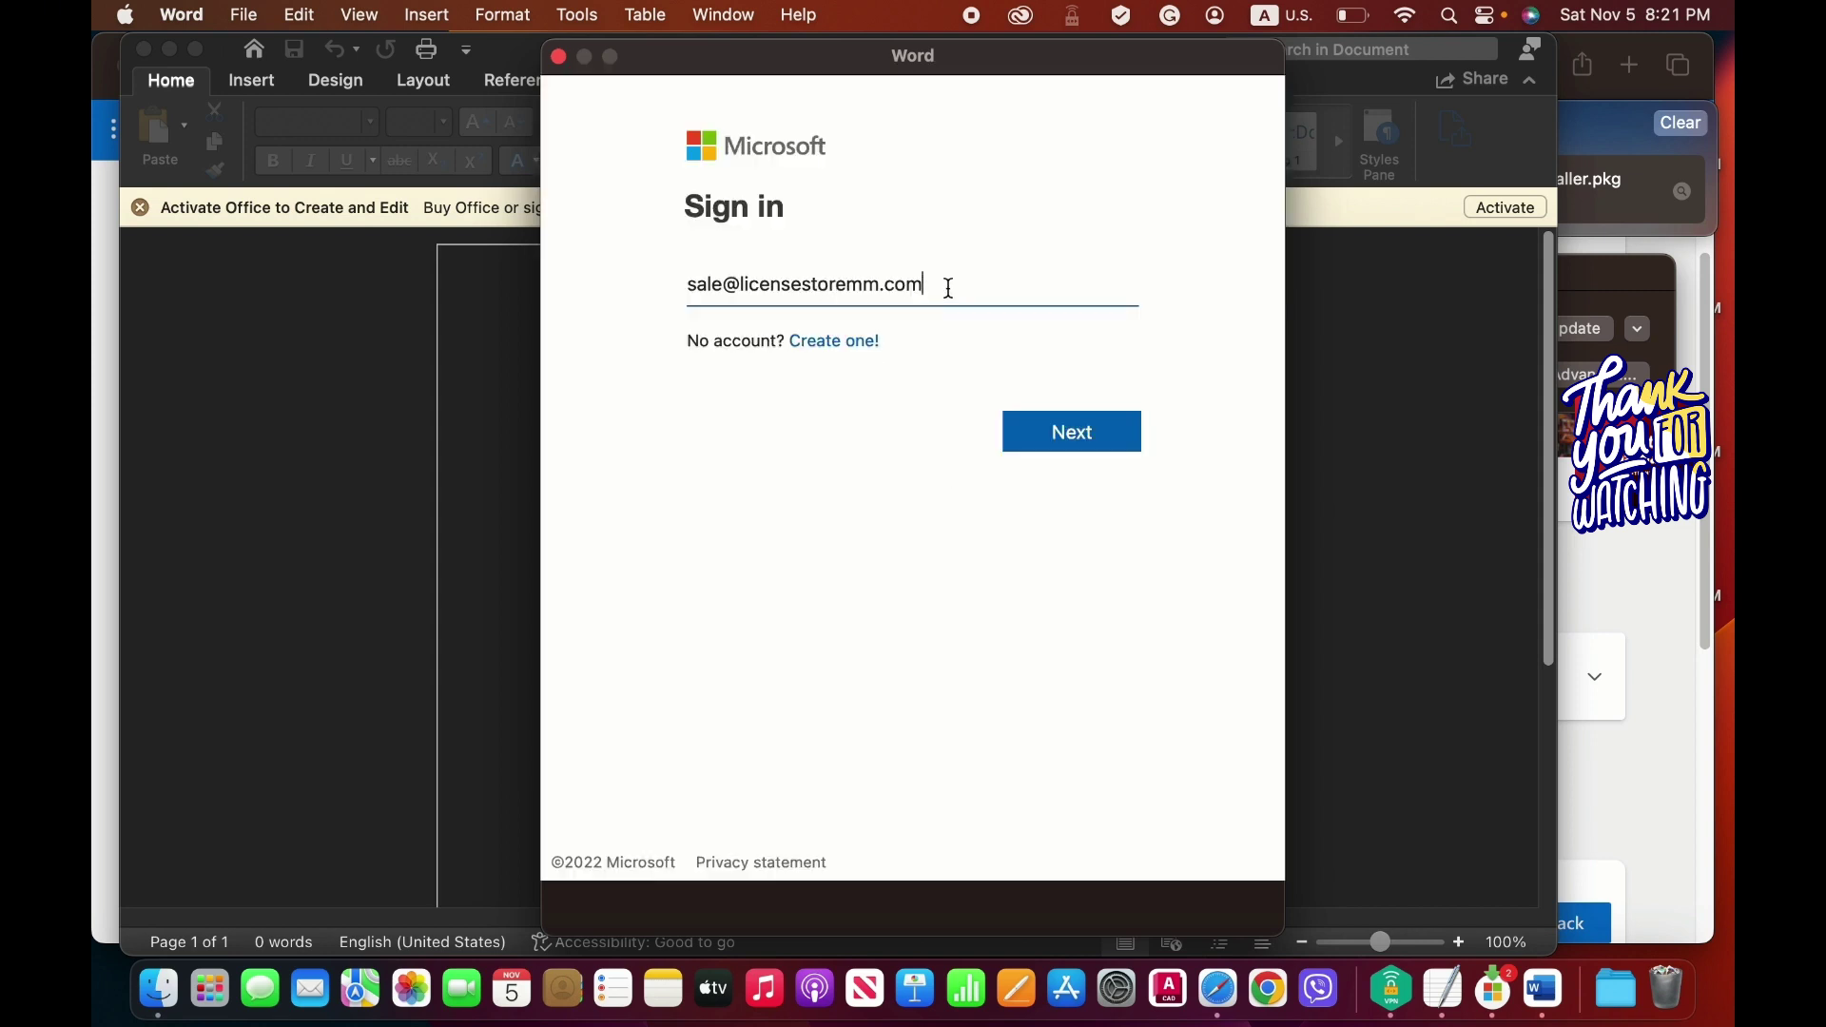
pyautogui.press('super+a')
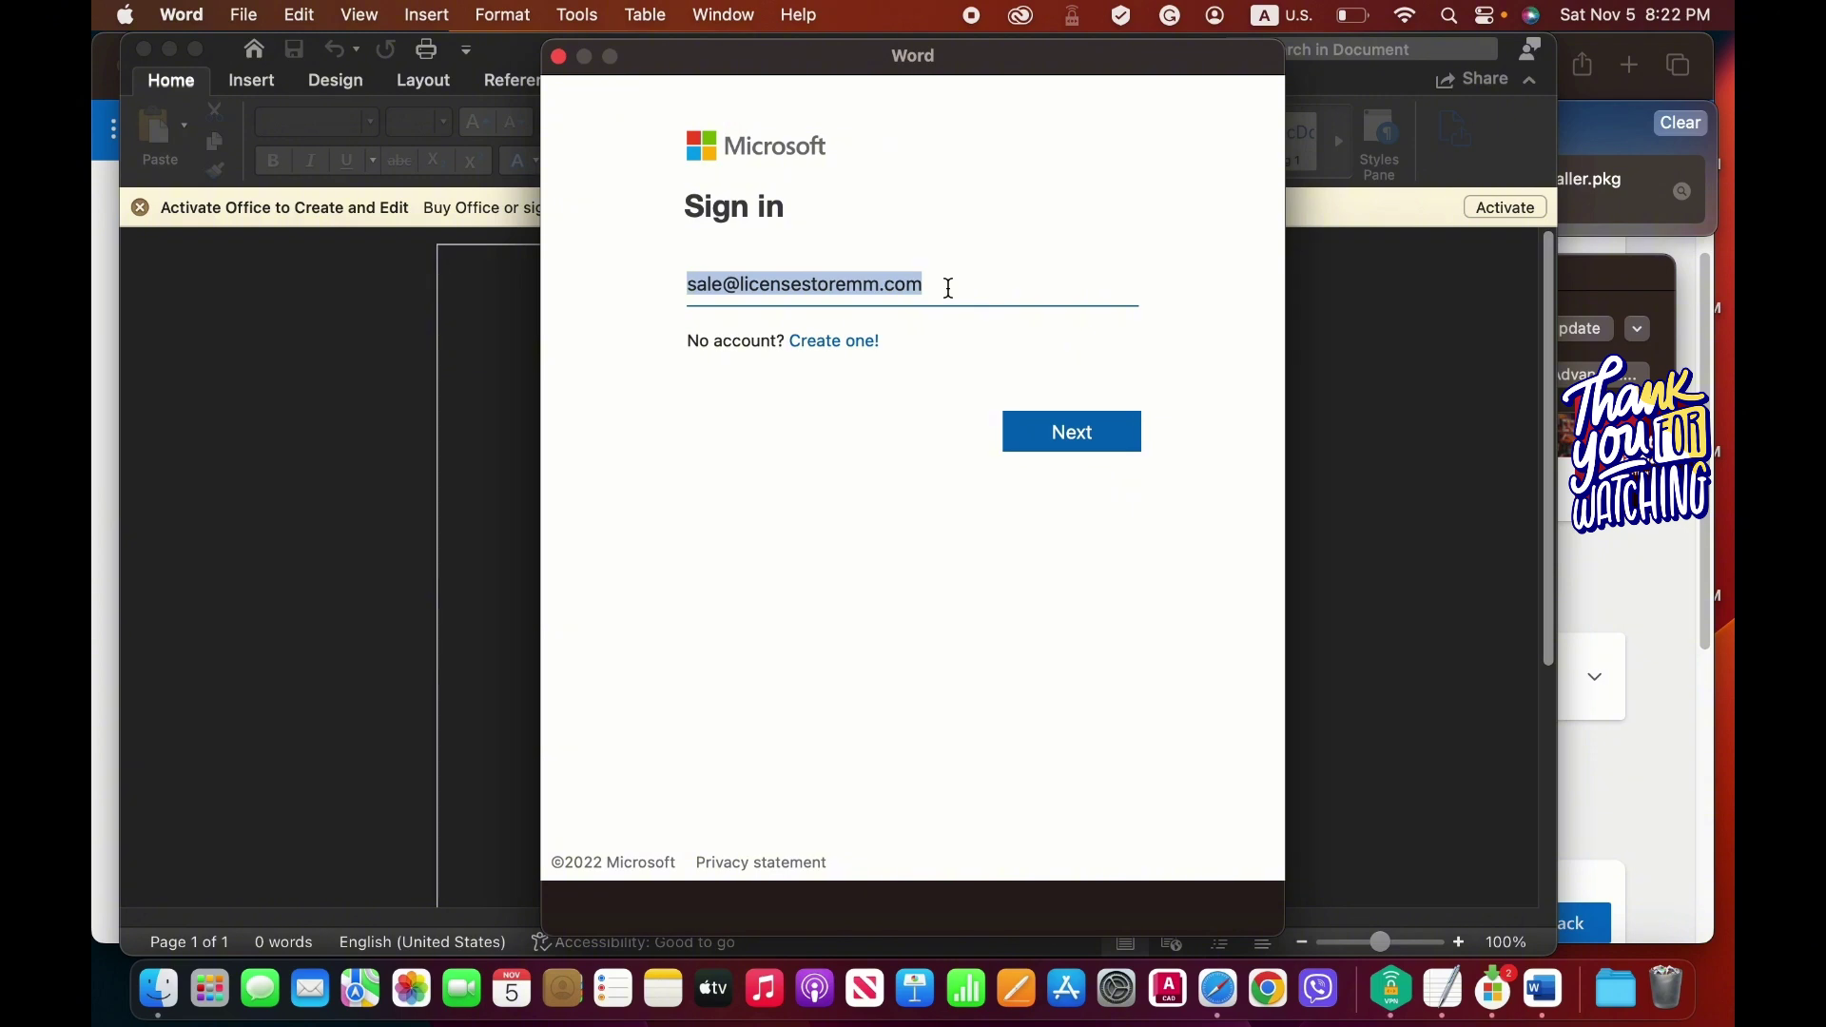
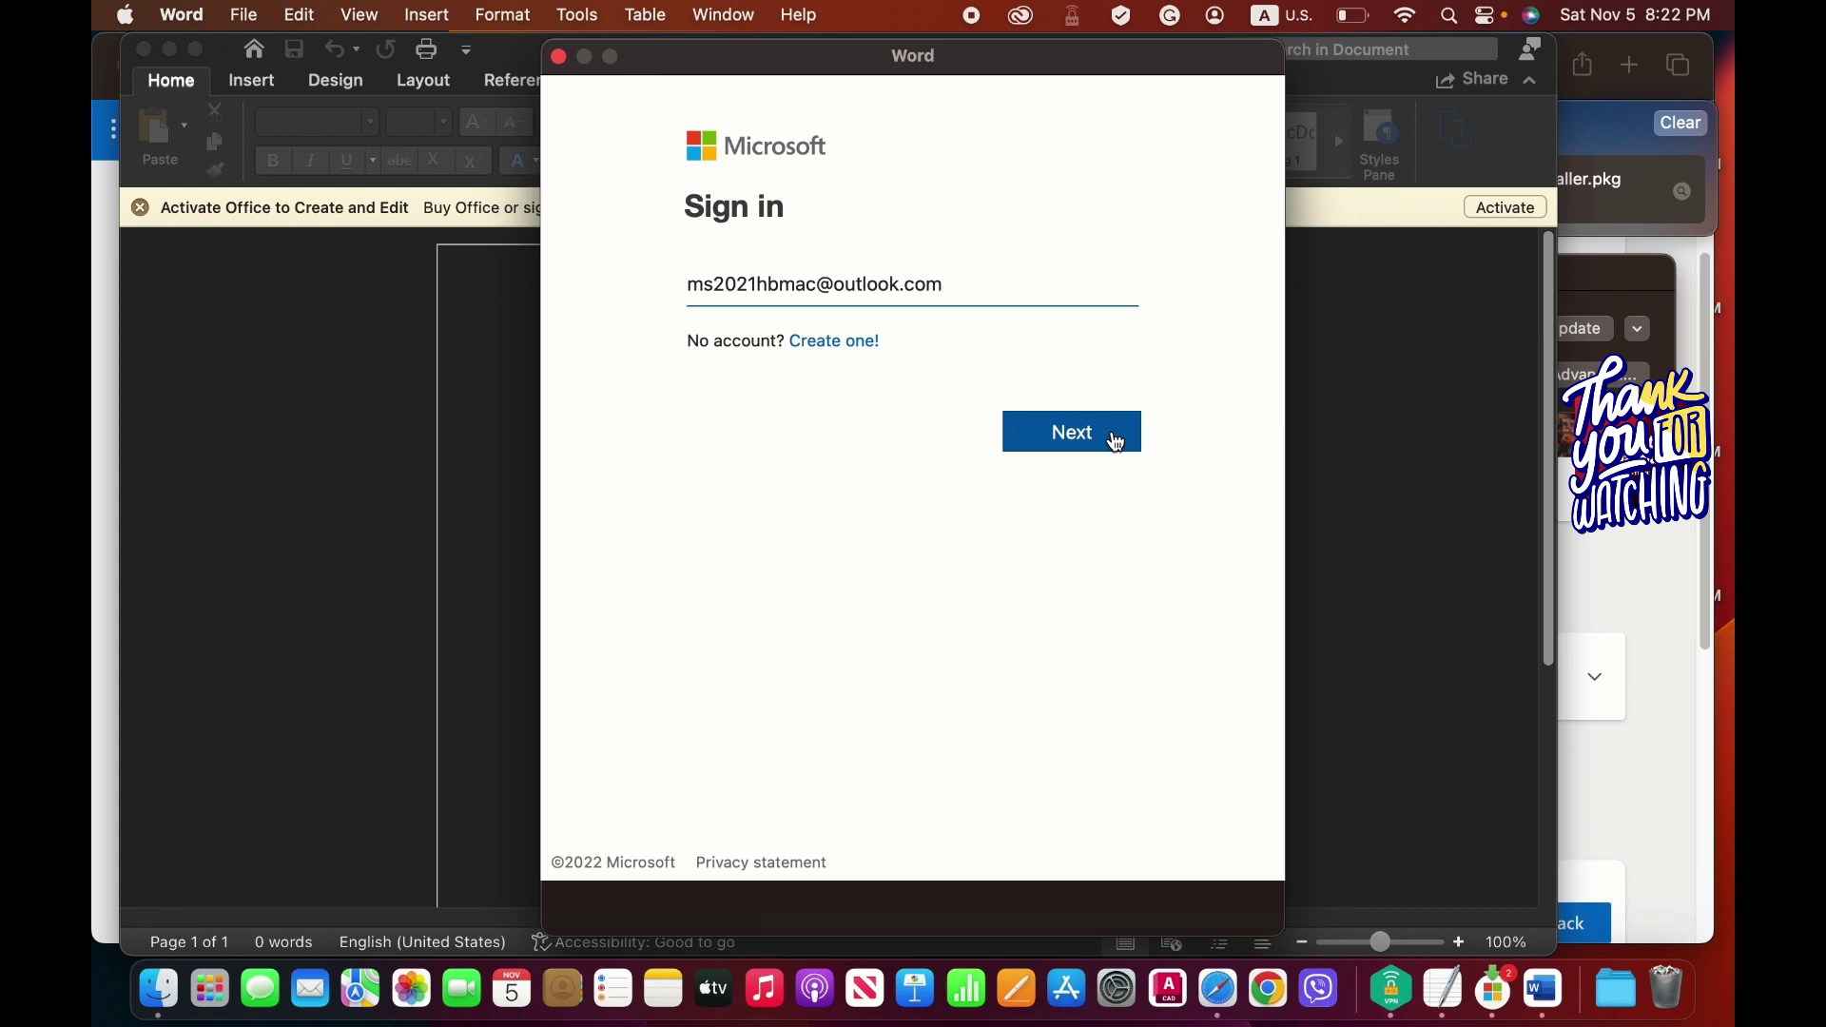
pyautogui.click(1117, 442)
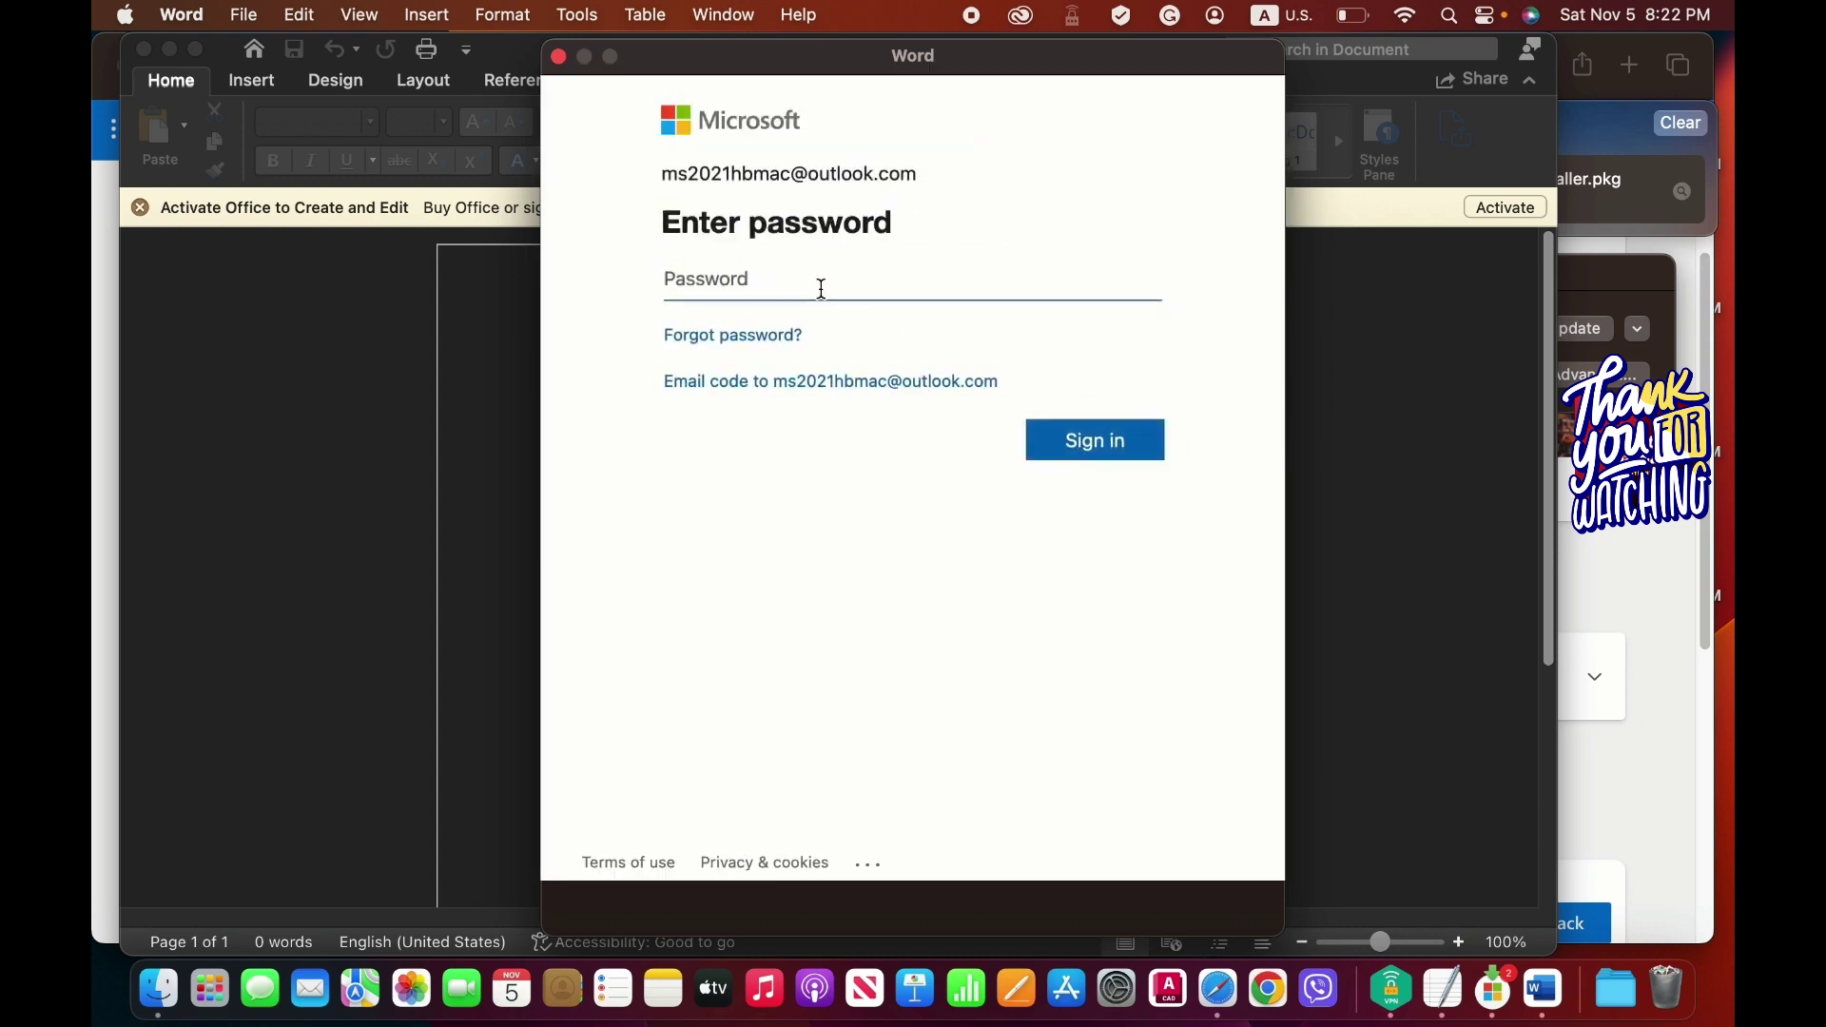
pyautogui.write('••')
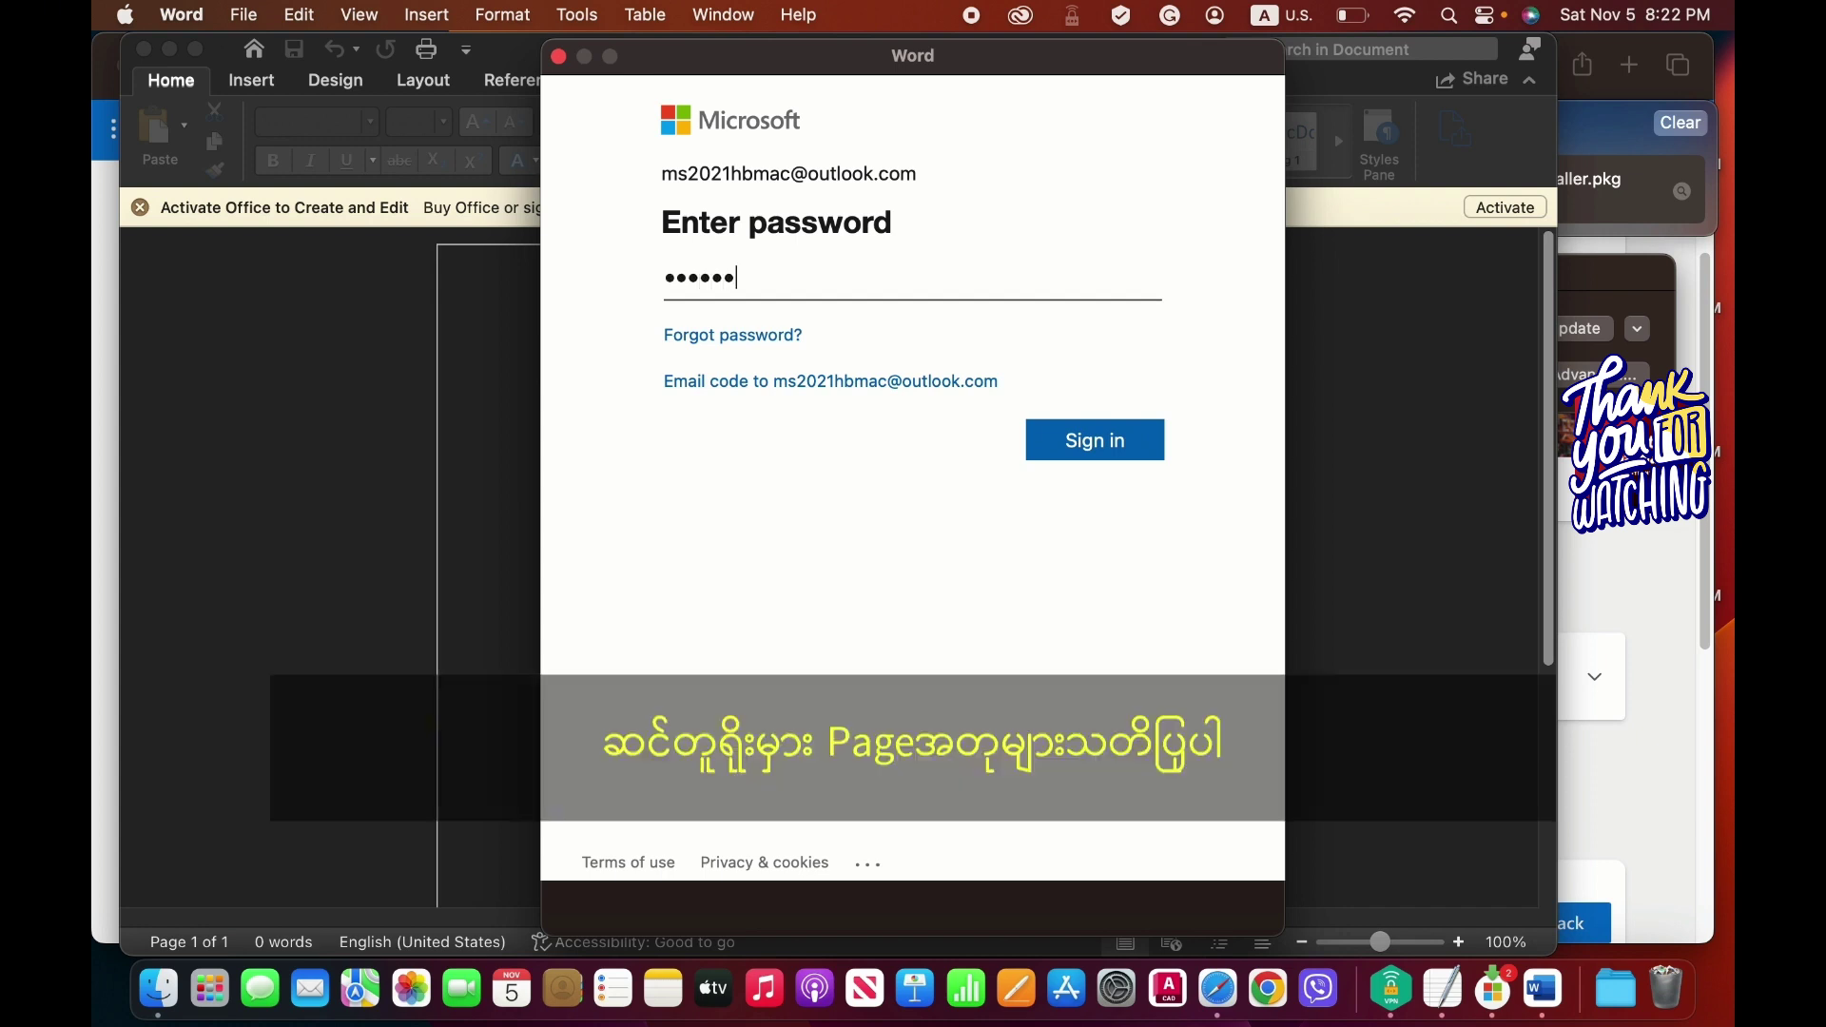
pyautogui.write('••••')
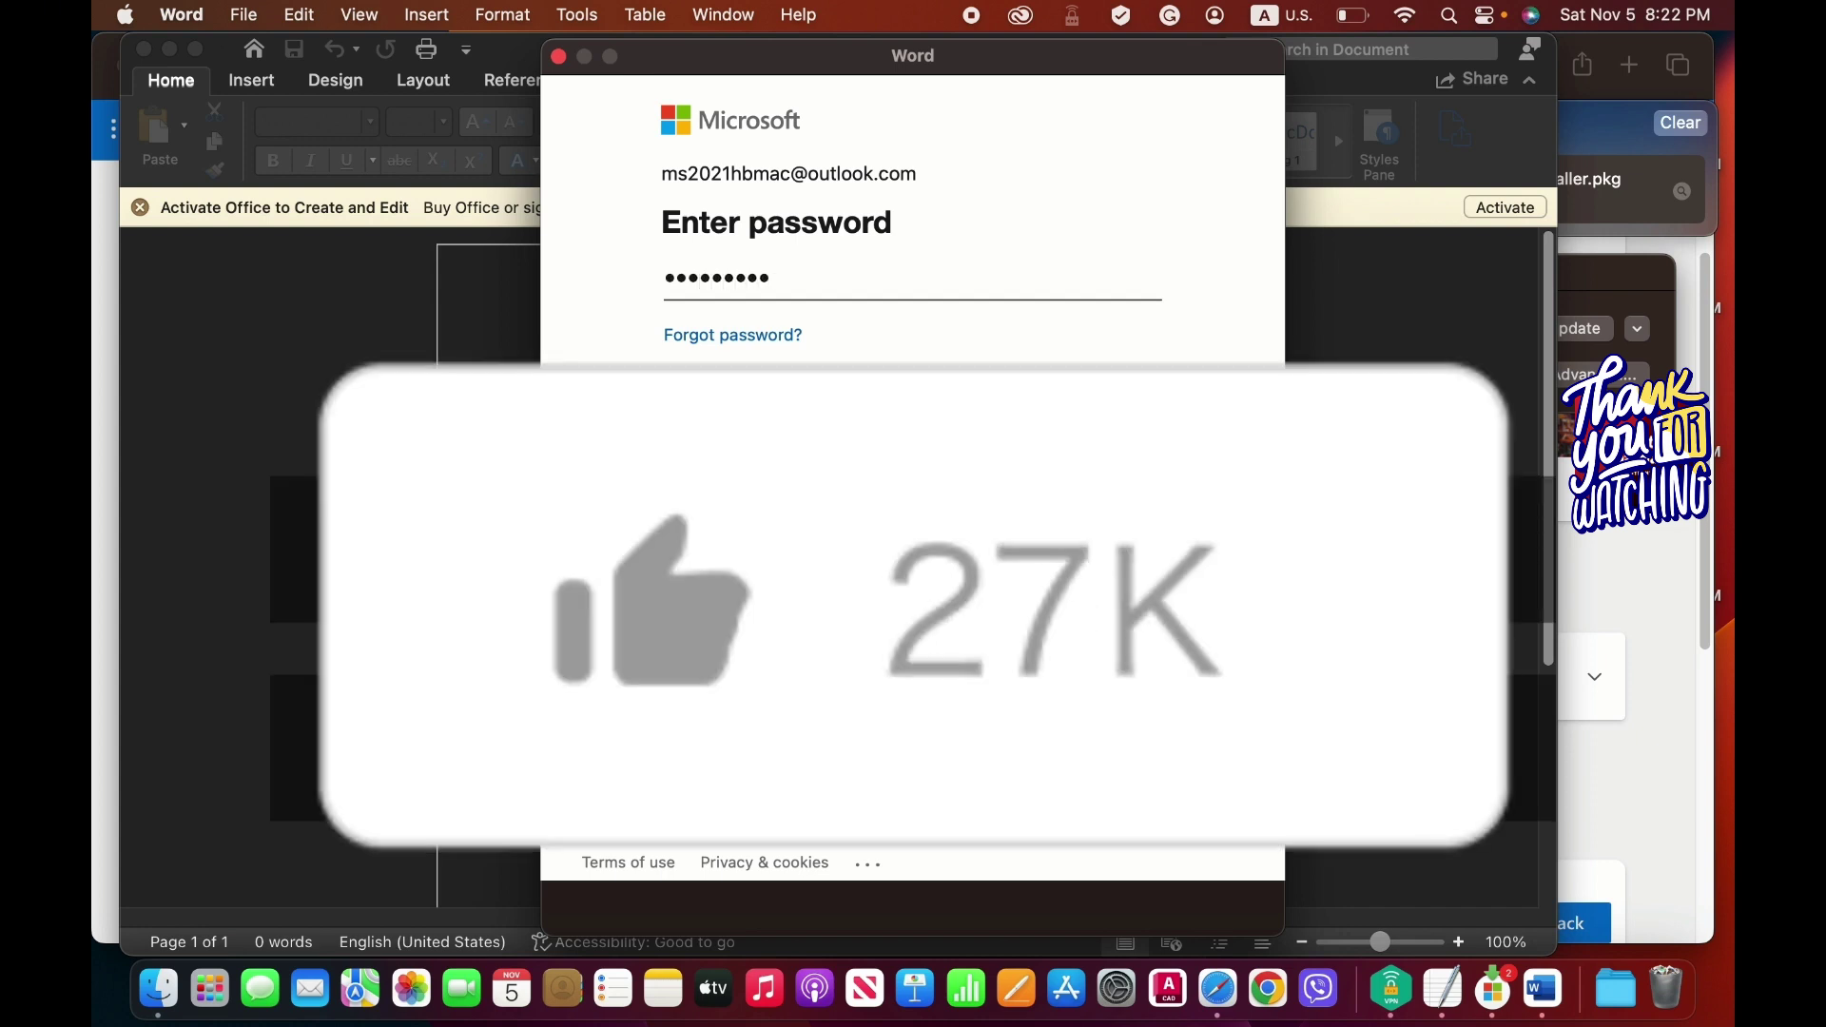
pyautogui.press('Return')
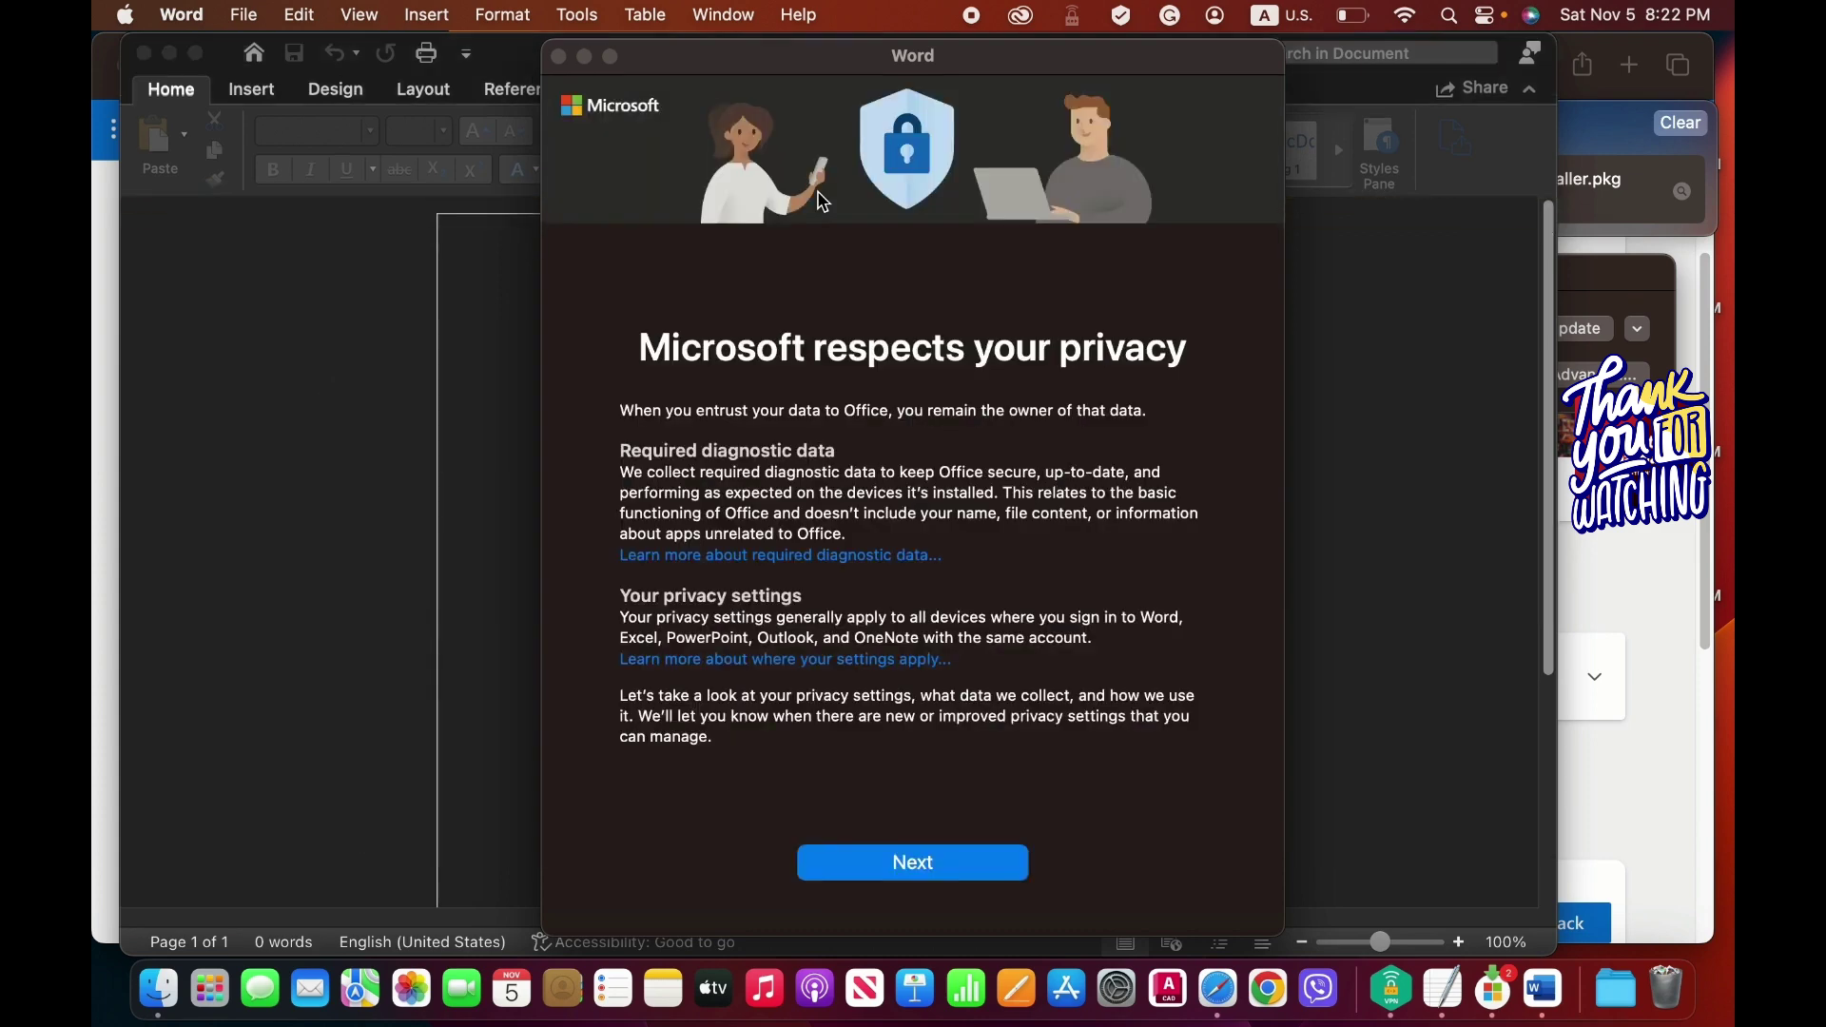
# Decline optional diagnostic data, accept and finish setup, then open blank Document1.
pyautogui.click(966, 860)
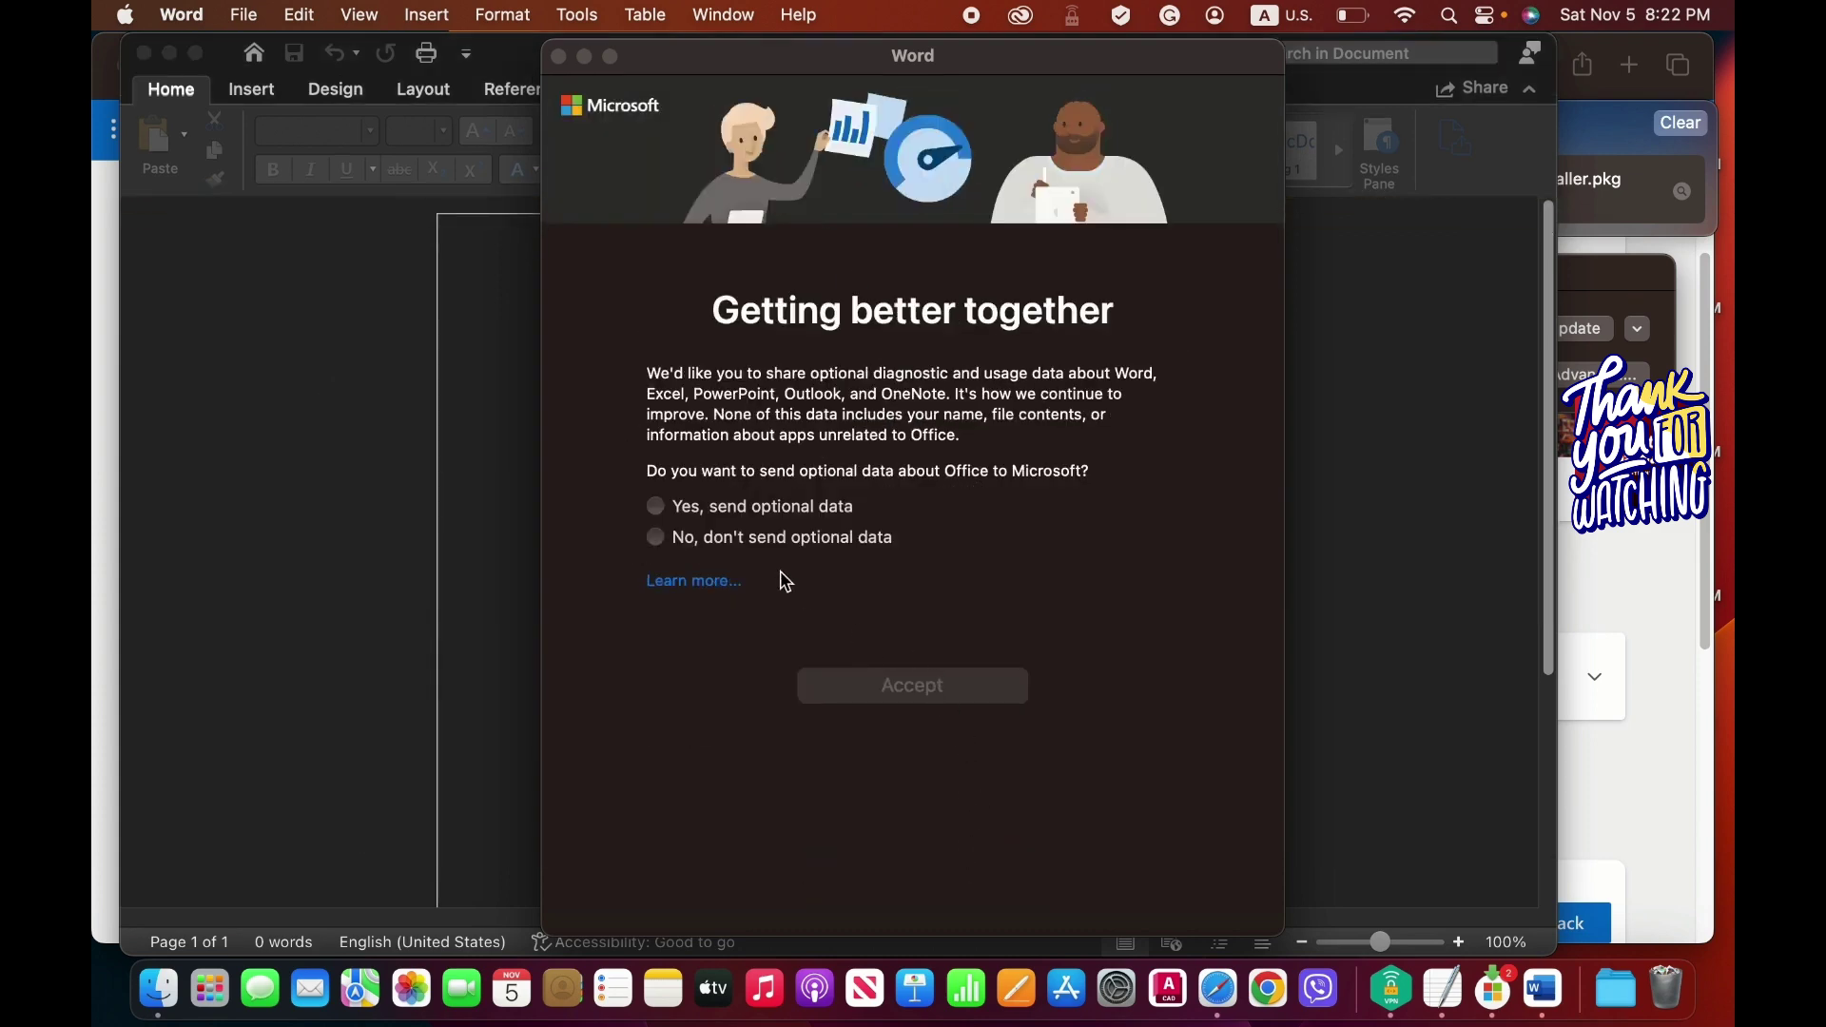
pyautogui.click(763, 539)
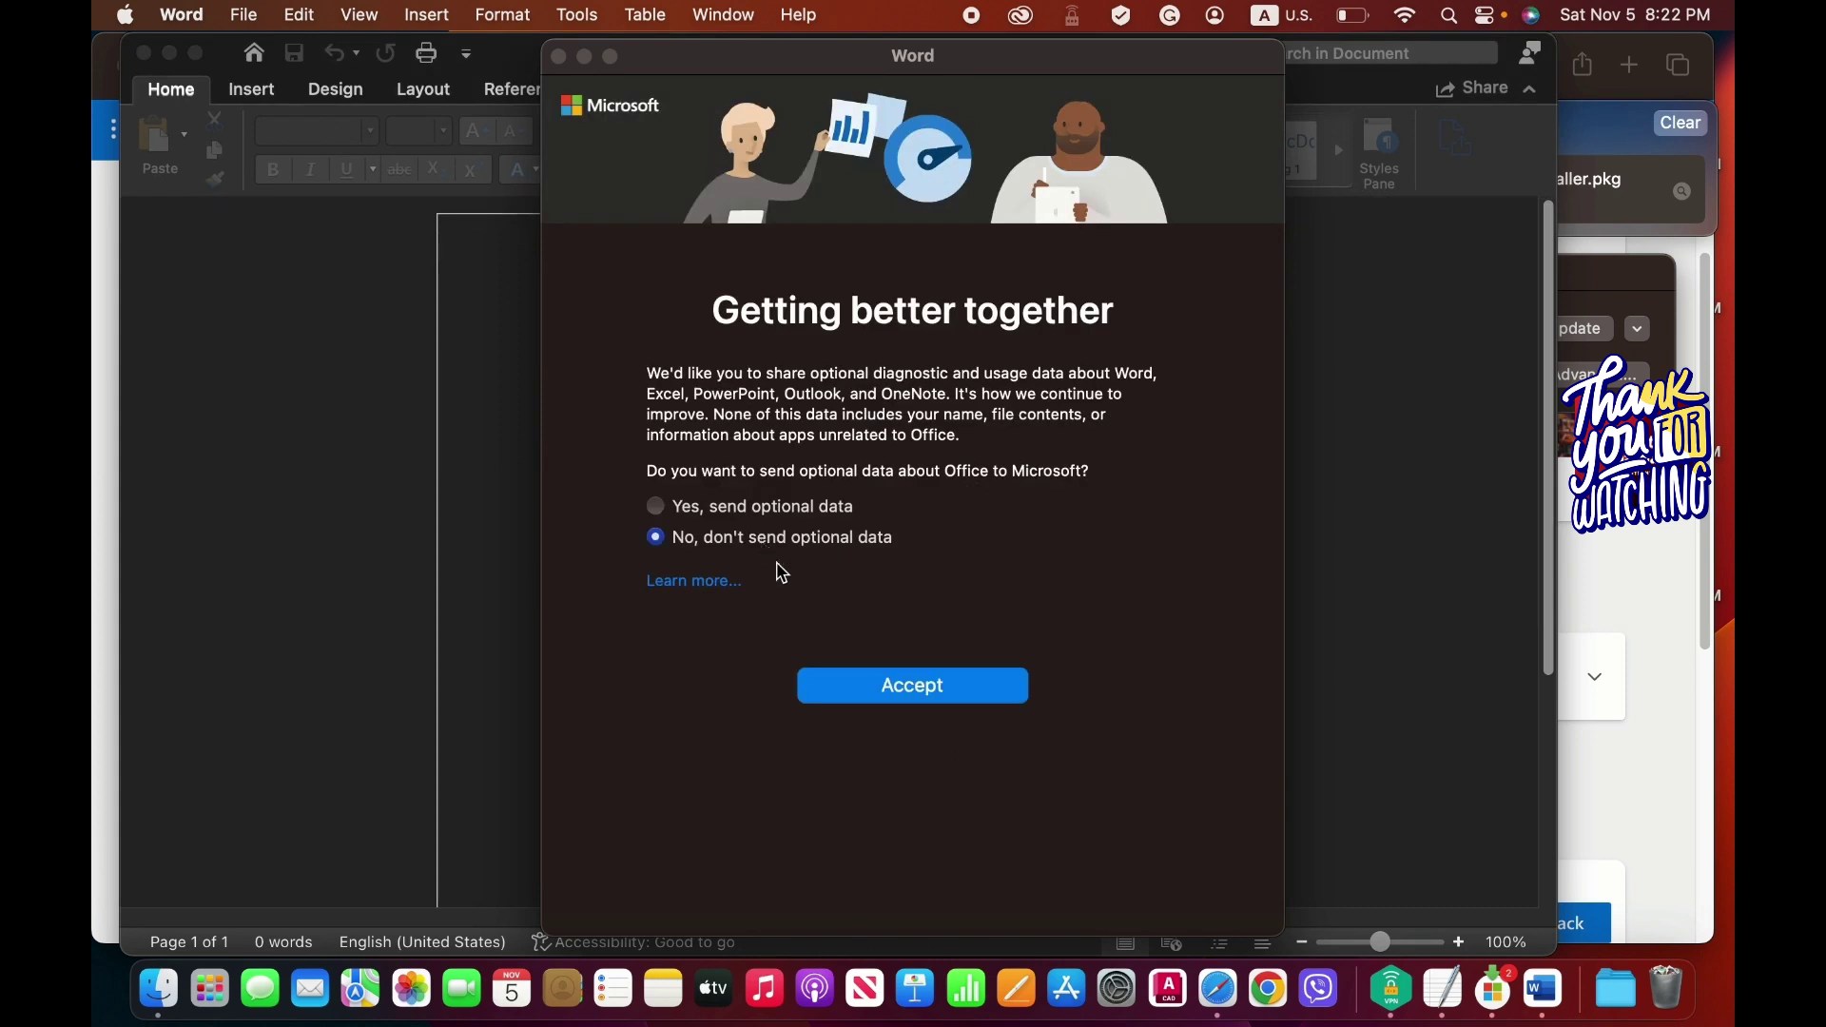
pyautogui.click(888, 687)
pyautogui.click(888, 690)
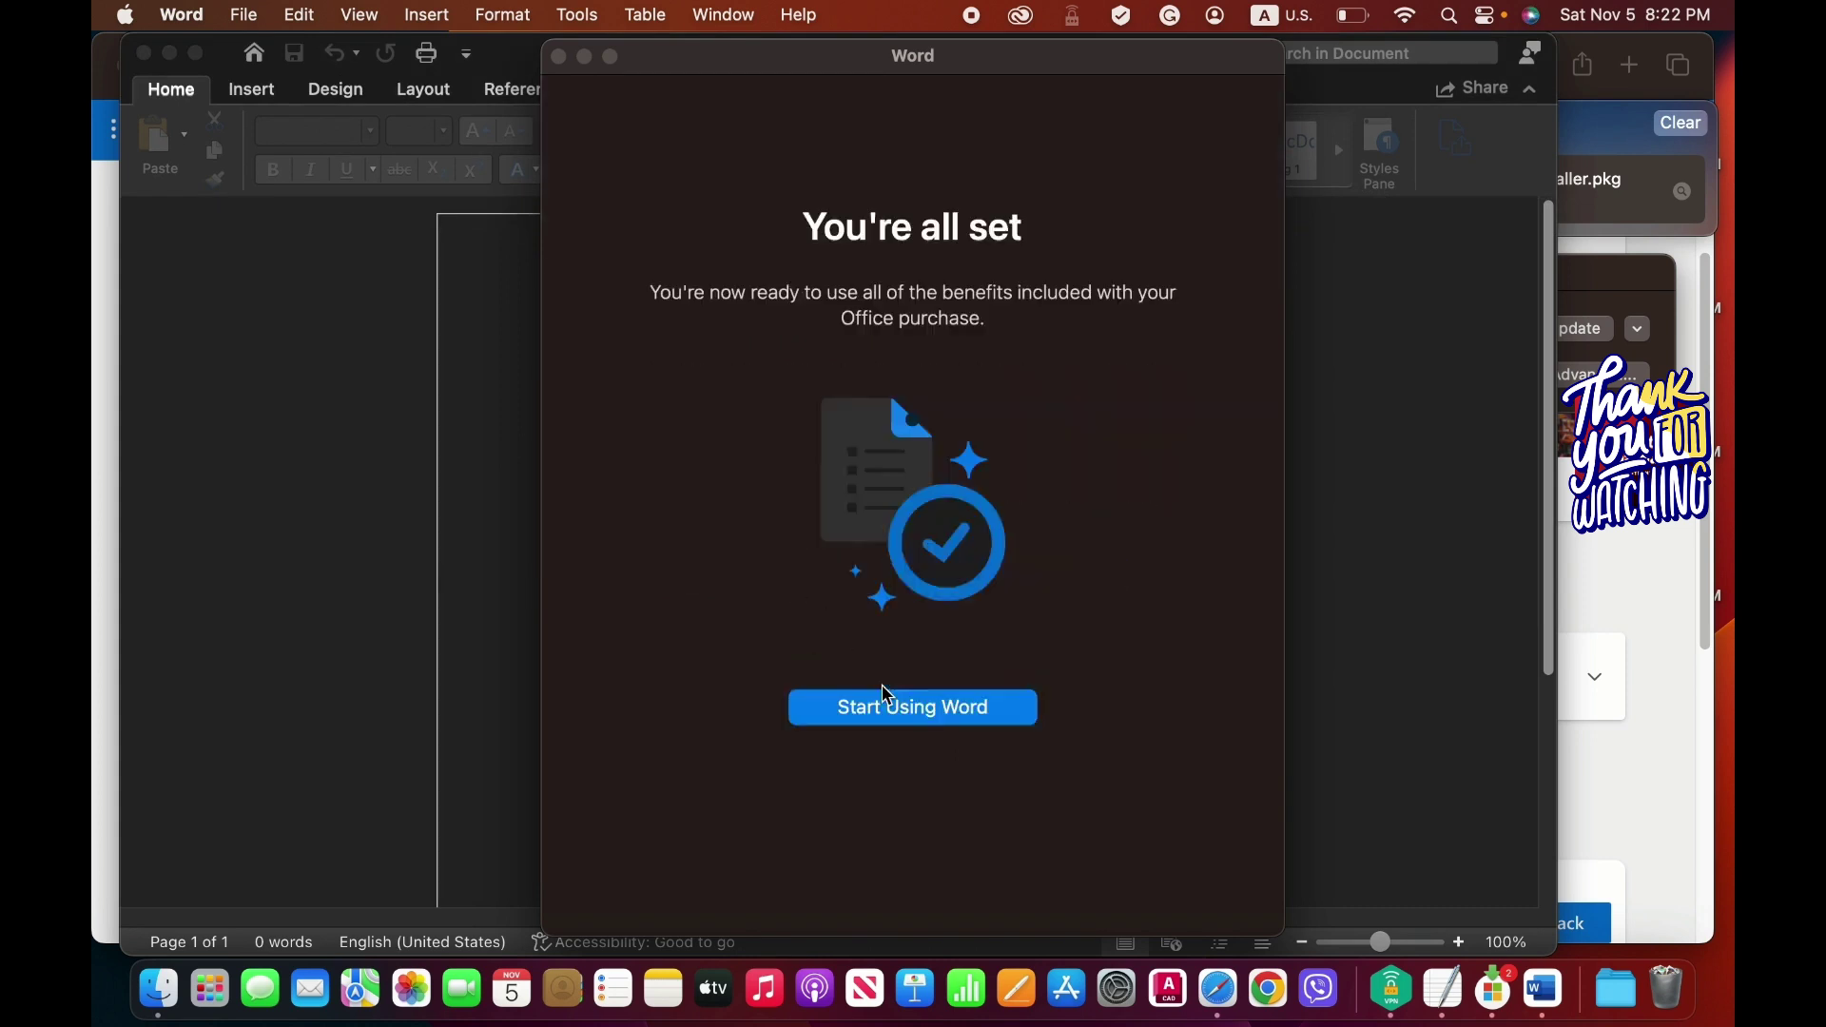
pyautogui.click(906, 725)
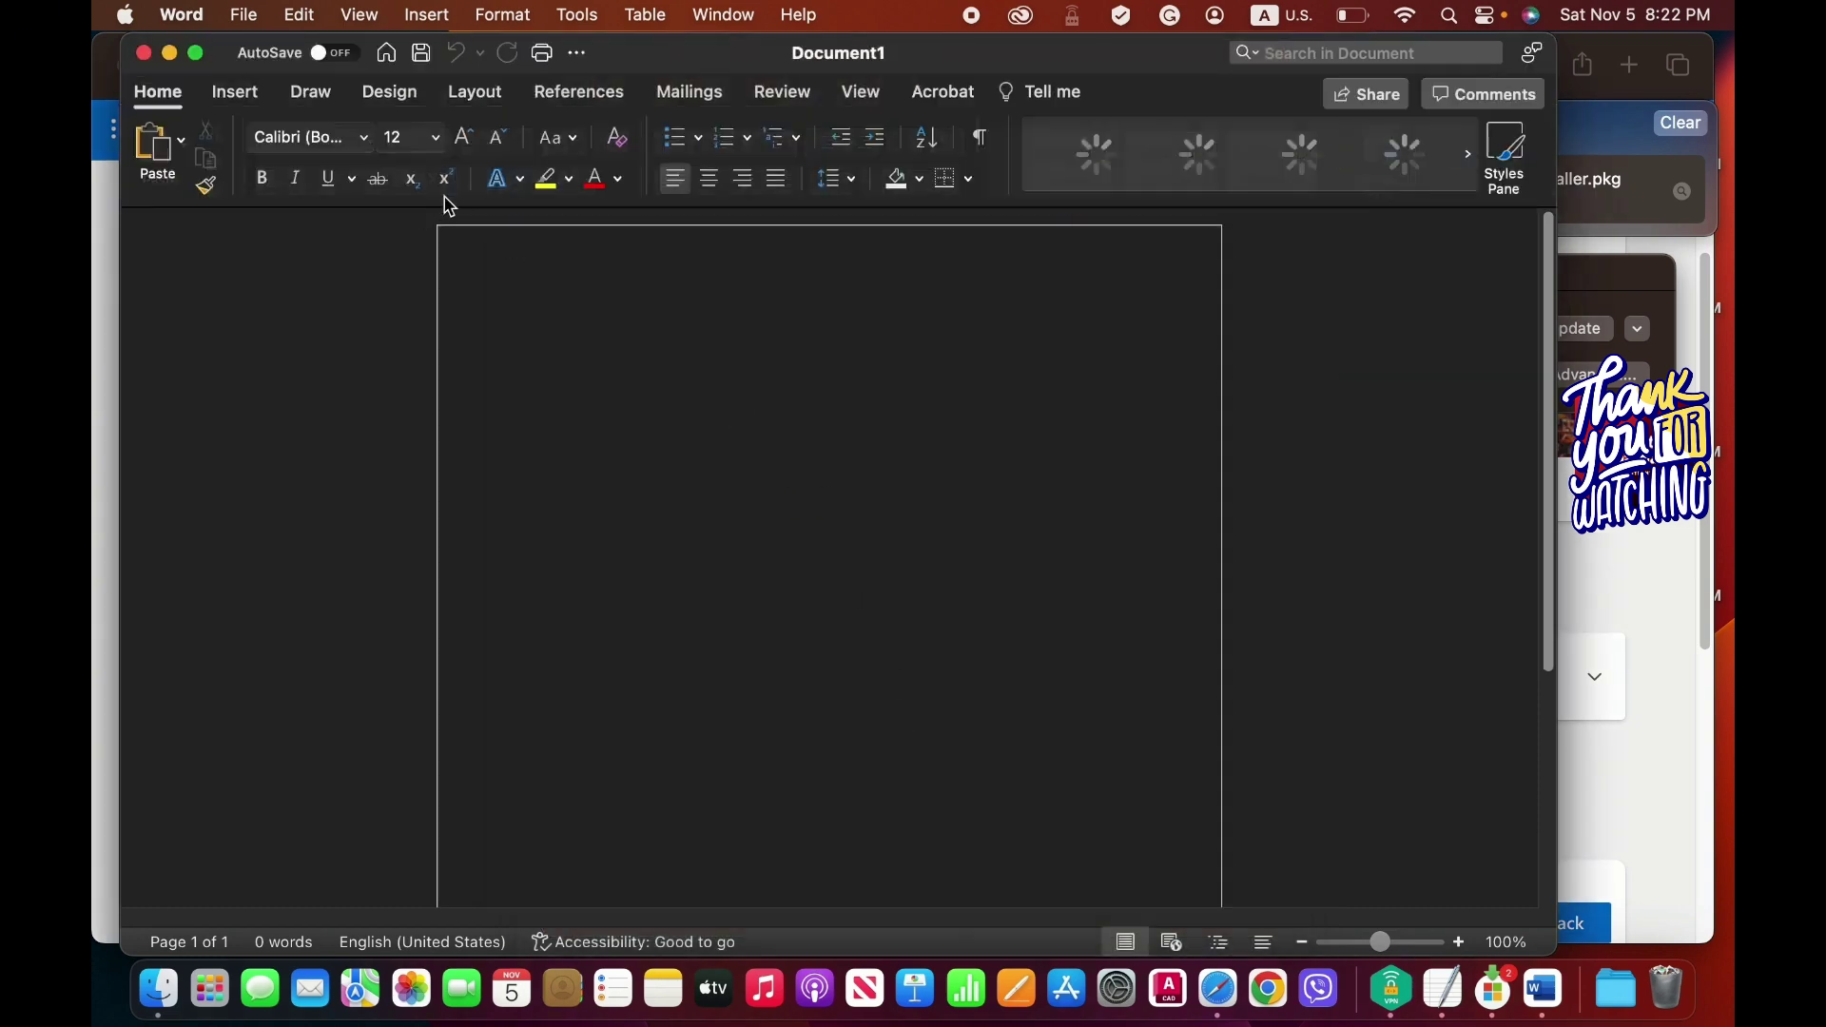
# Maximize Word and verify About Microsoft Word shows 16.66.1 licensed as Office Home & Business 2021.
pyautogui.click(199, 54)
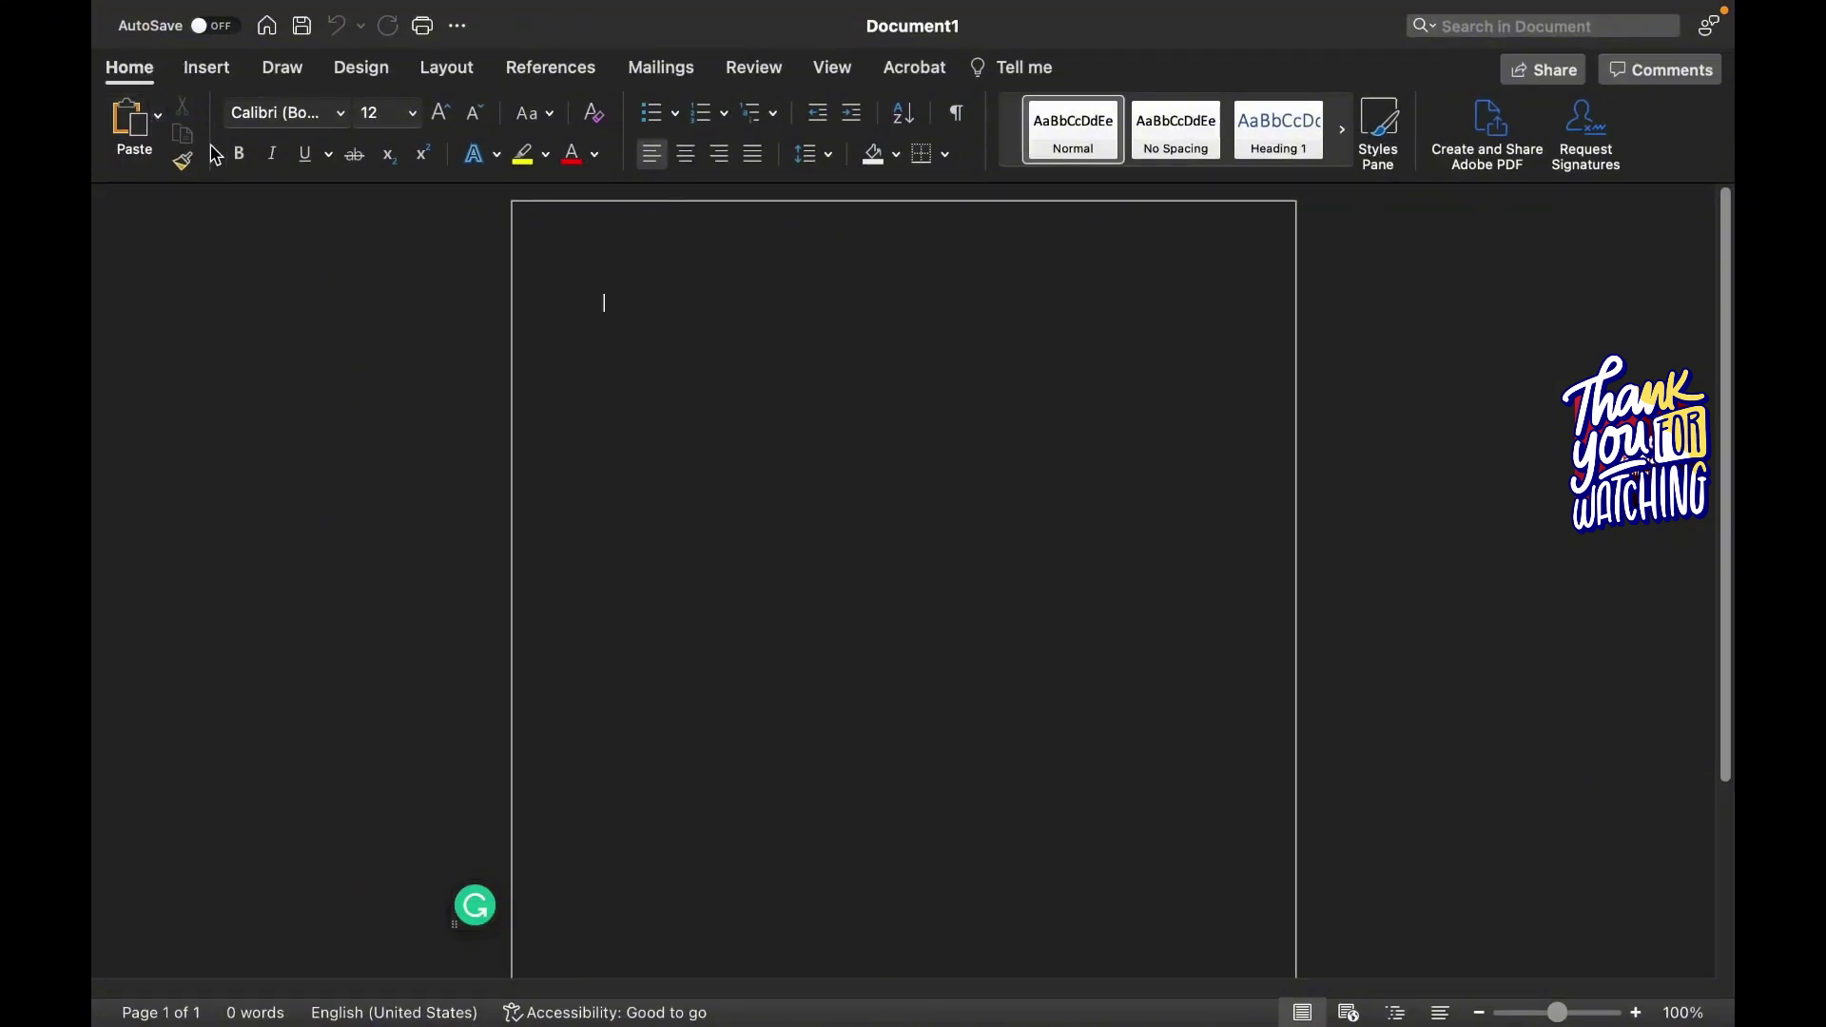
pyautogui.moveTo(249, 6)
pyautogui.click(183, 15)
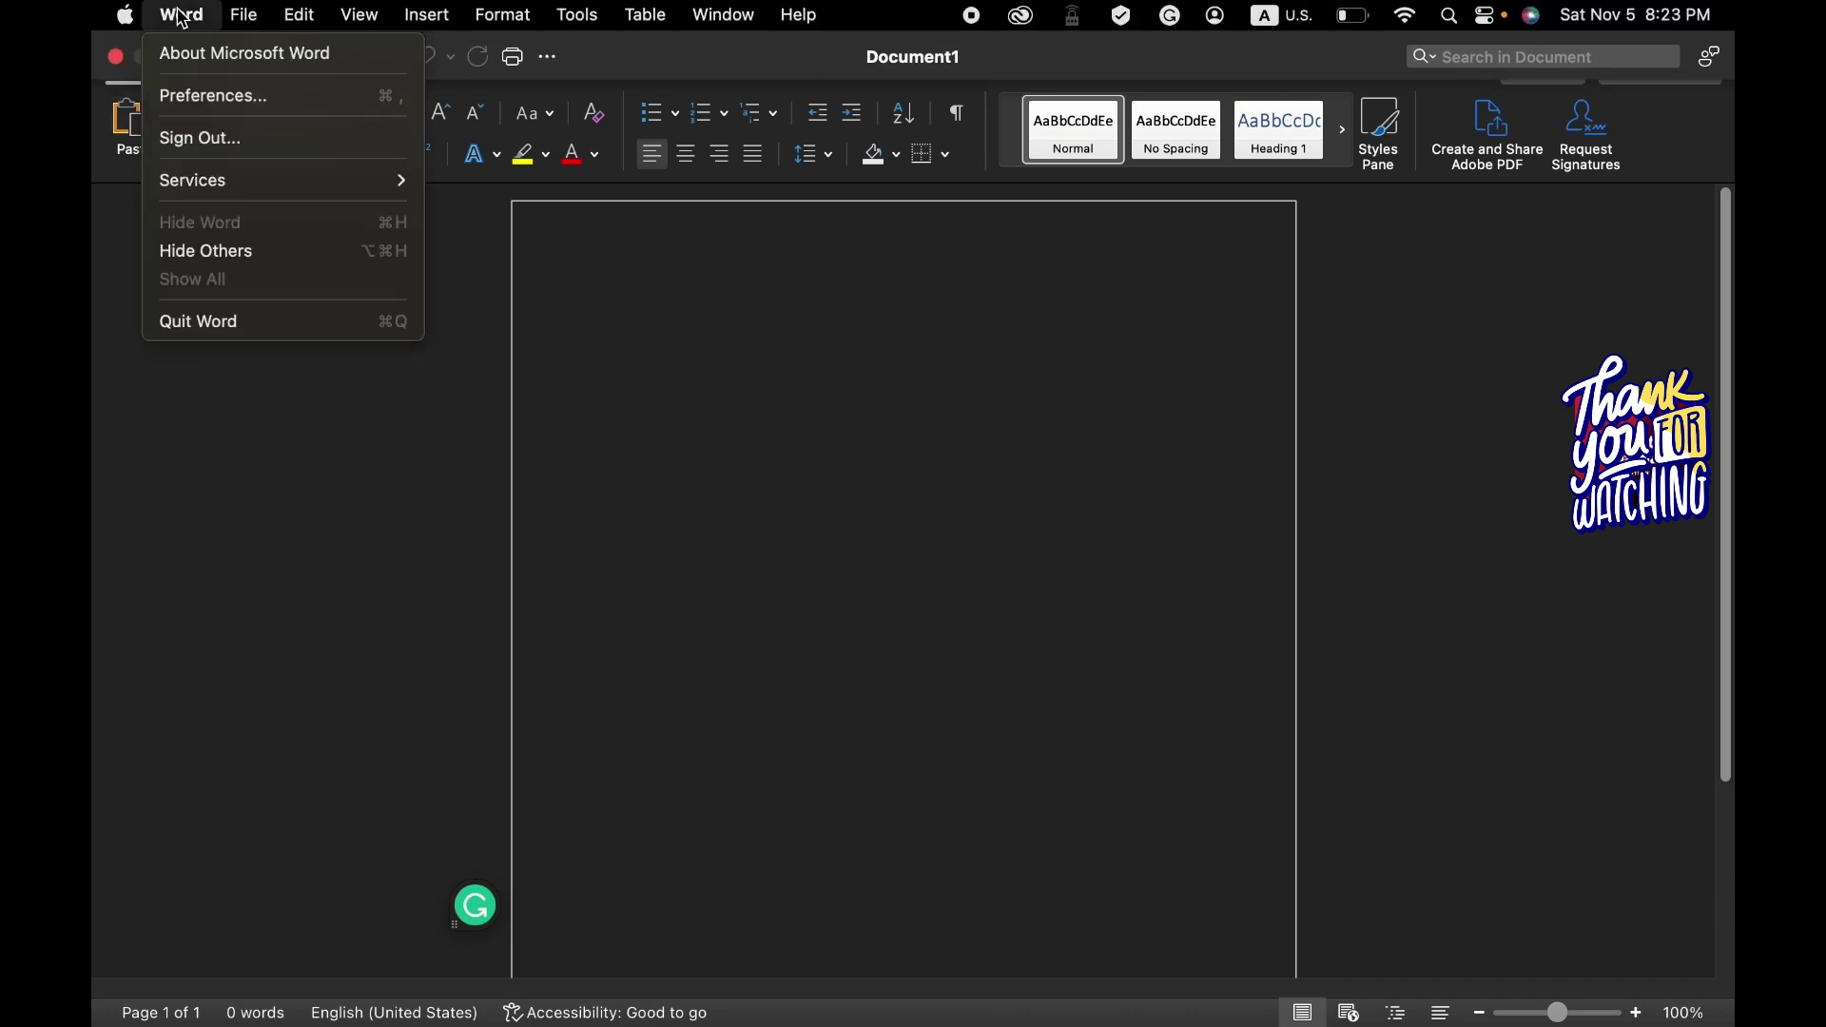
pyautogui.click(199, 54)
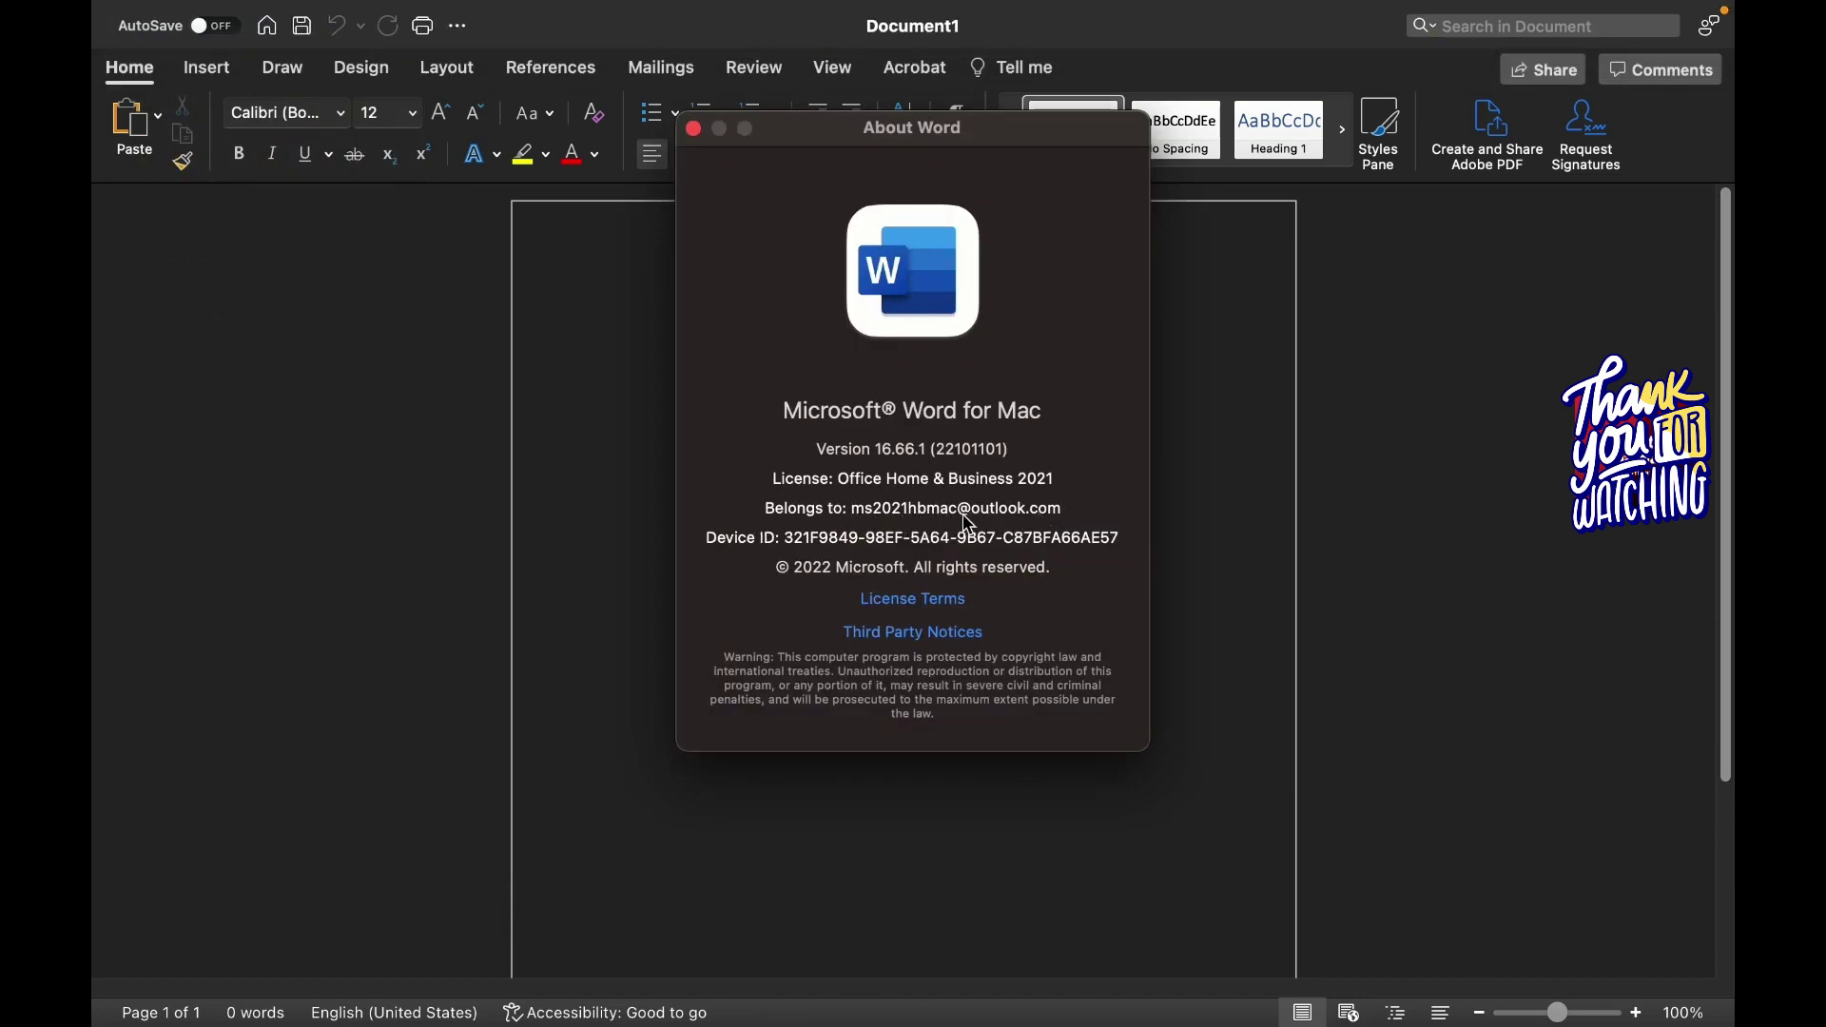
pyautogui.click(694, 129)
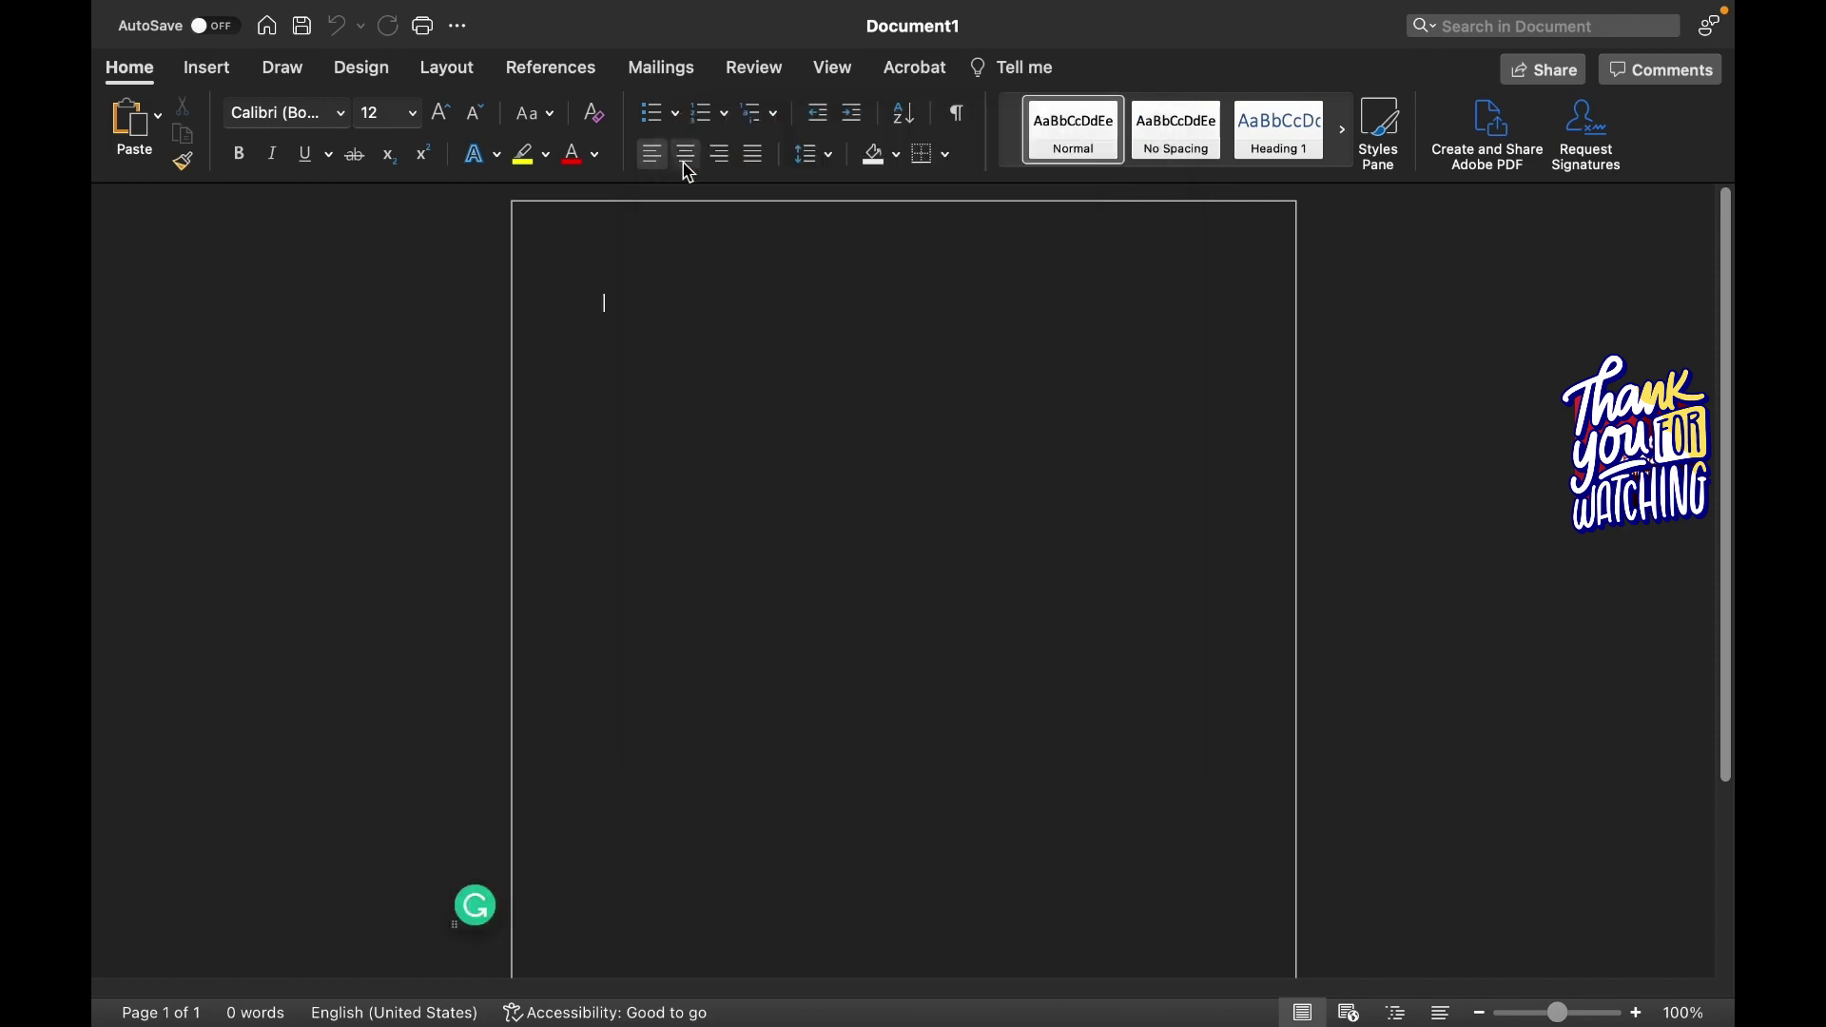
# Leave full-screen Word and launch Microsoft PowerPoint from the Applications folder.
pyautogui.click(116, 57)
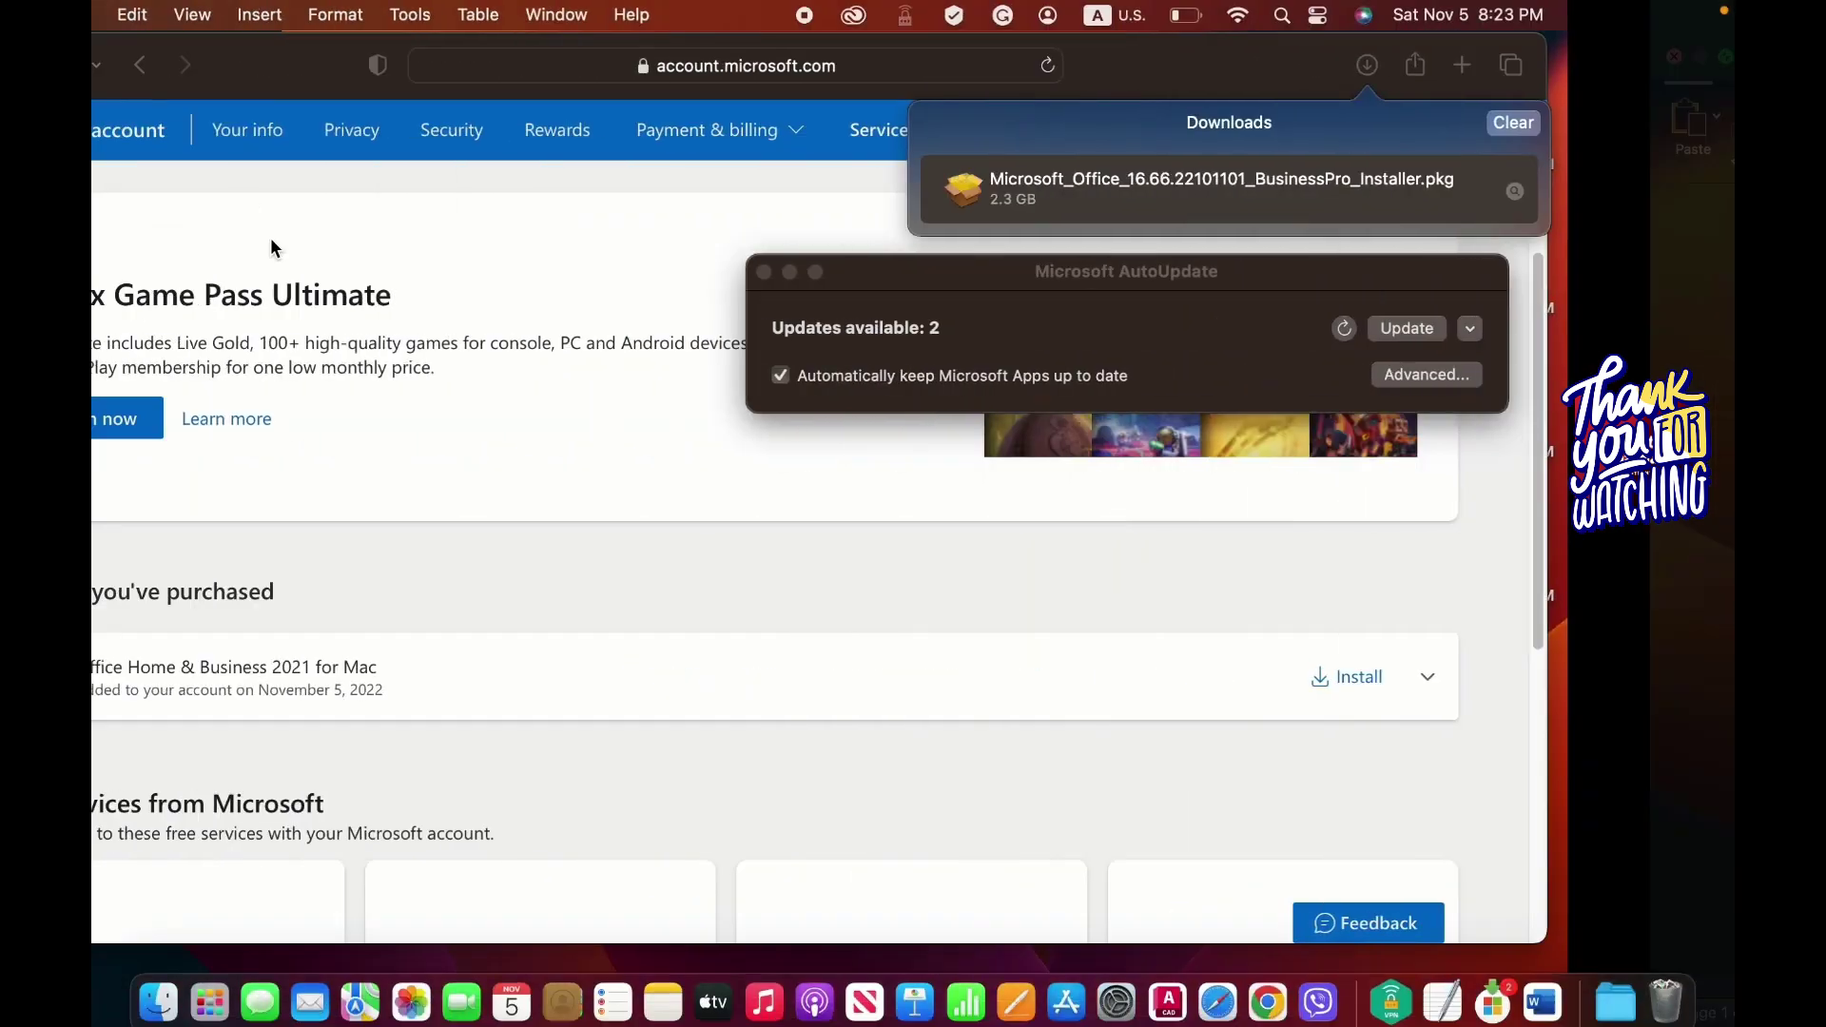
pyautogui.click(158, 989)
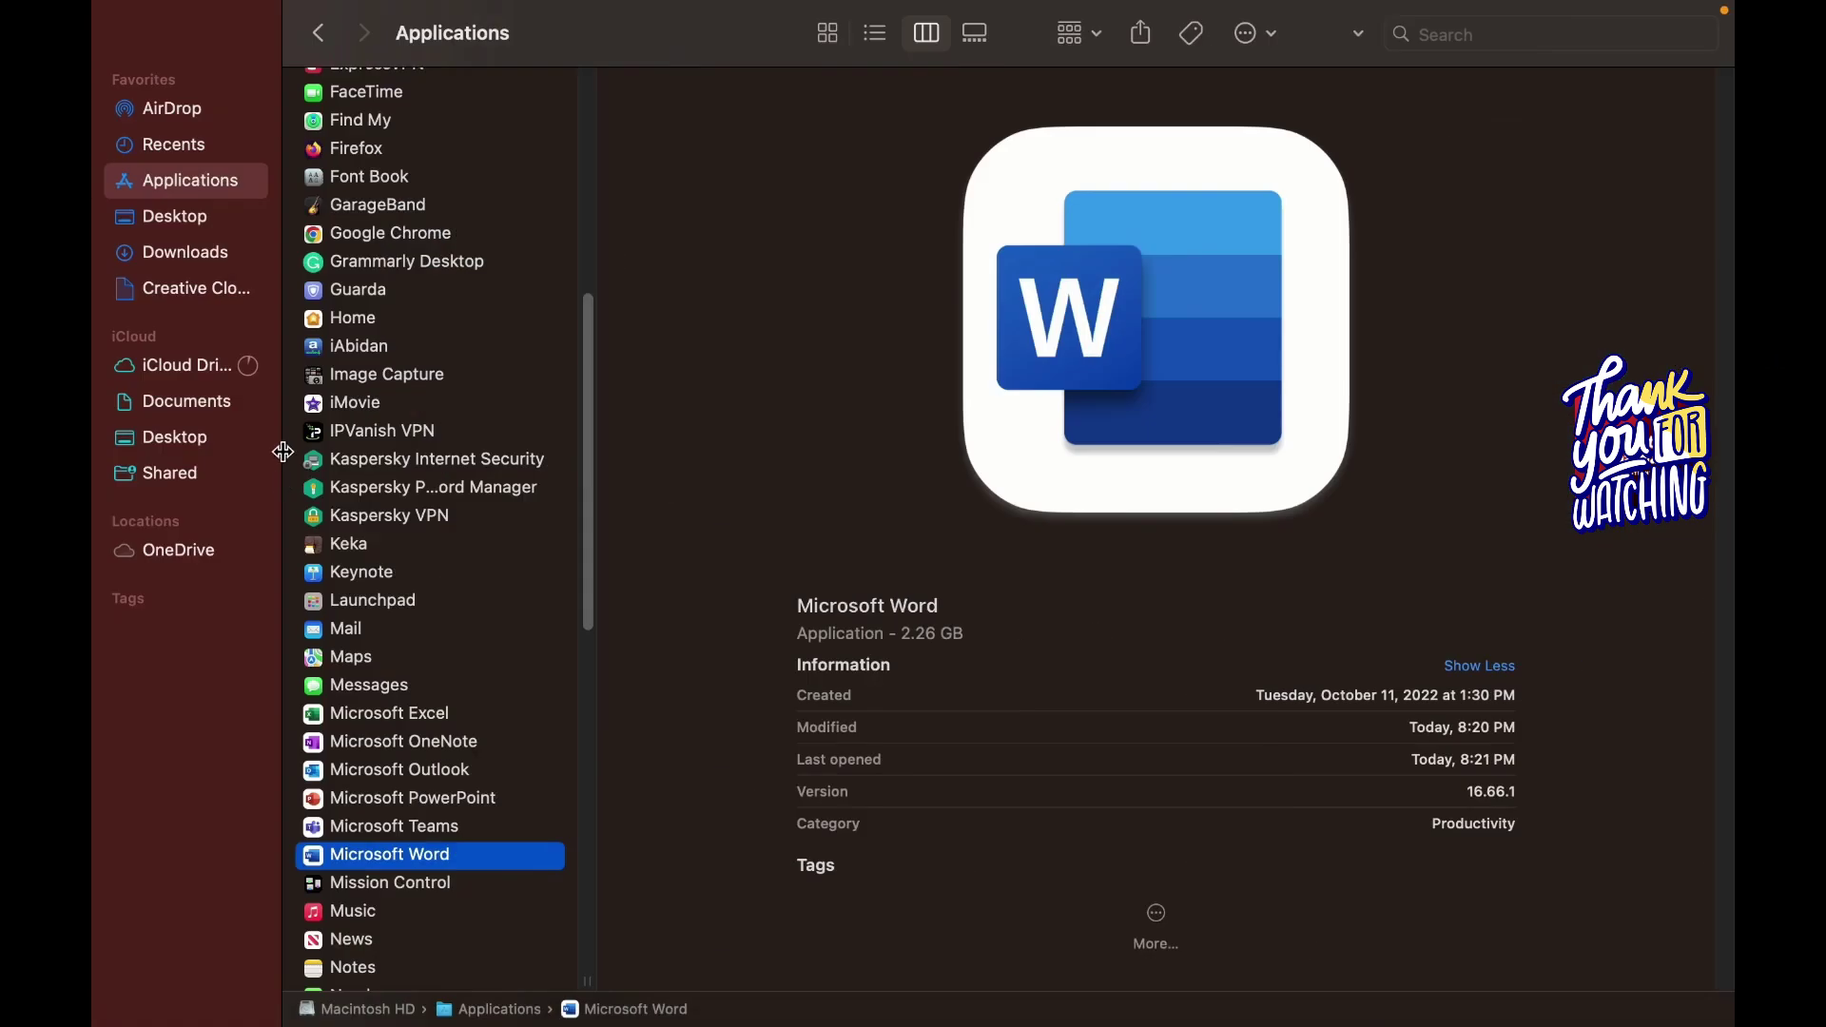
pyautogui.click(418, 800)
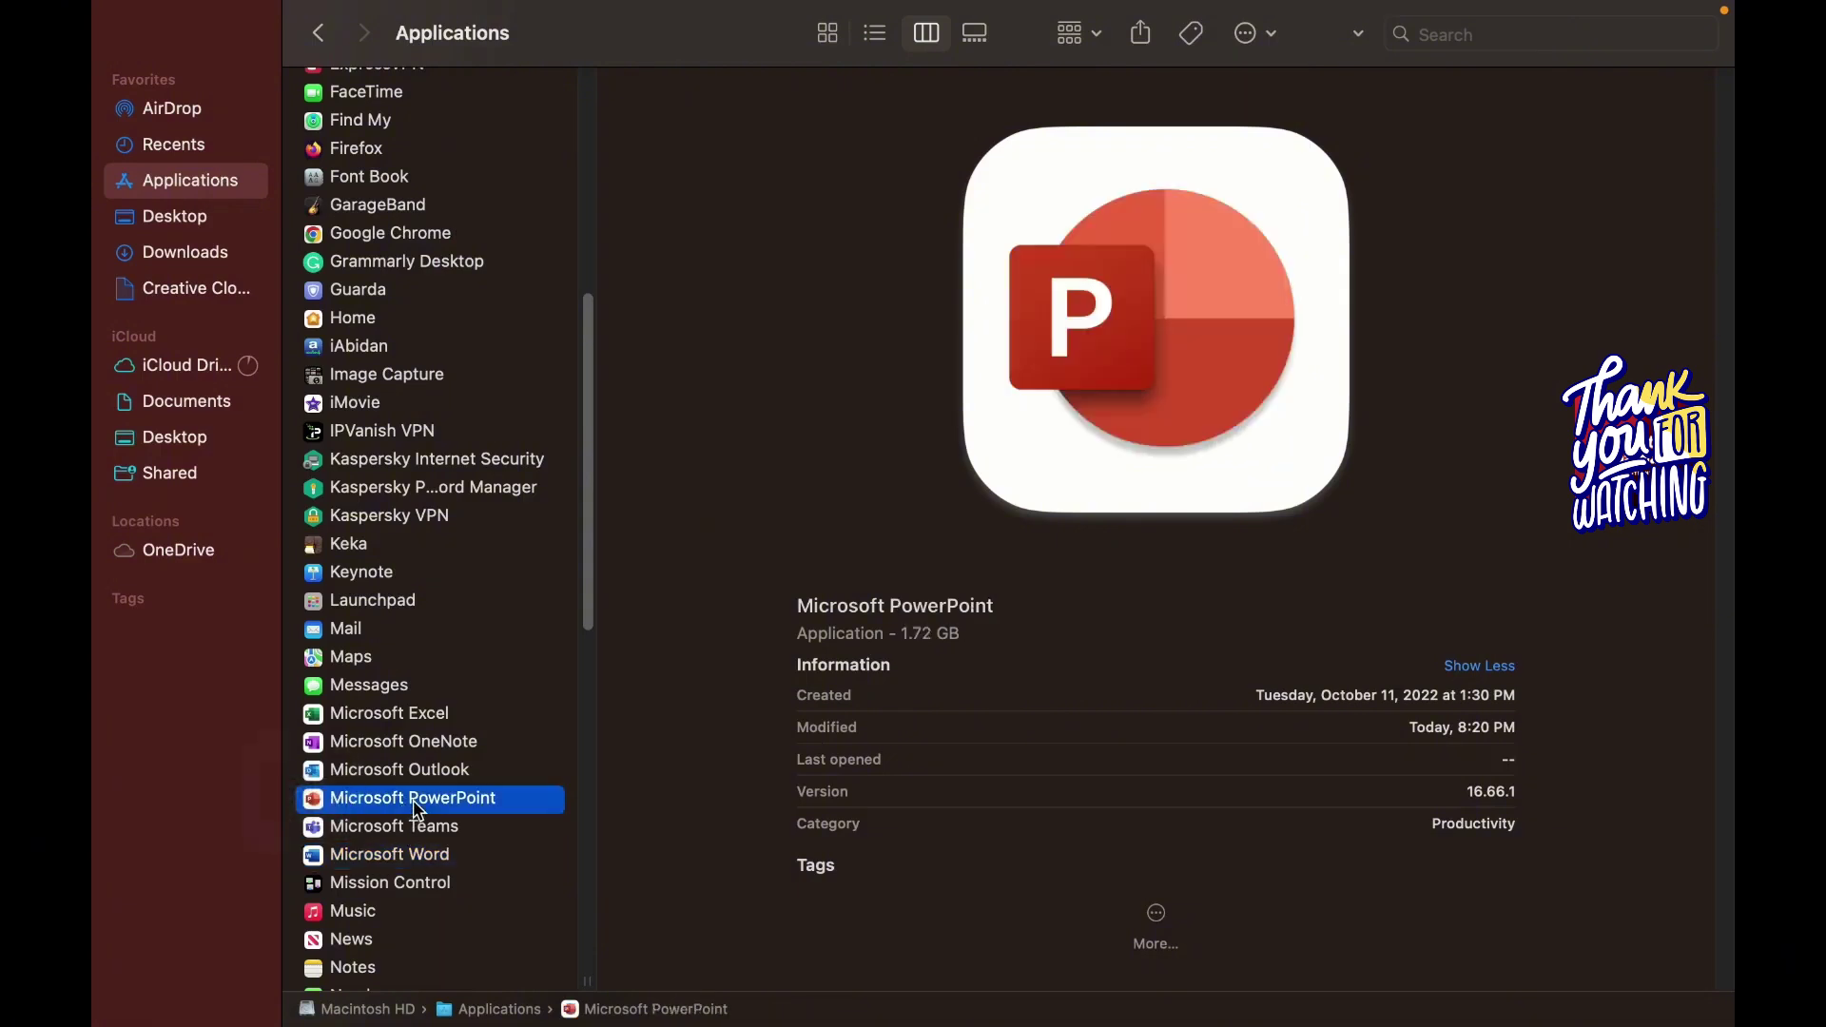
pyautogui.doubleClick(418, 800)
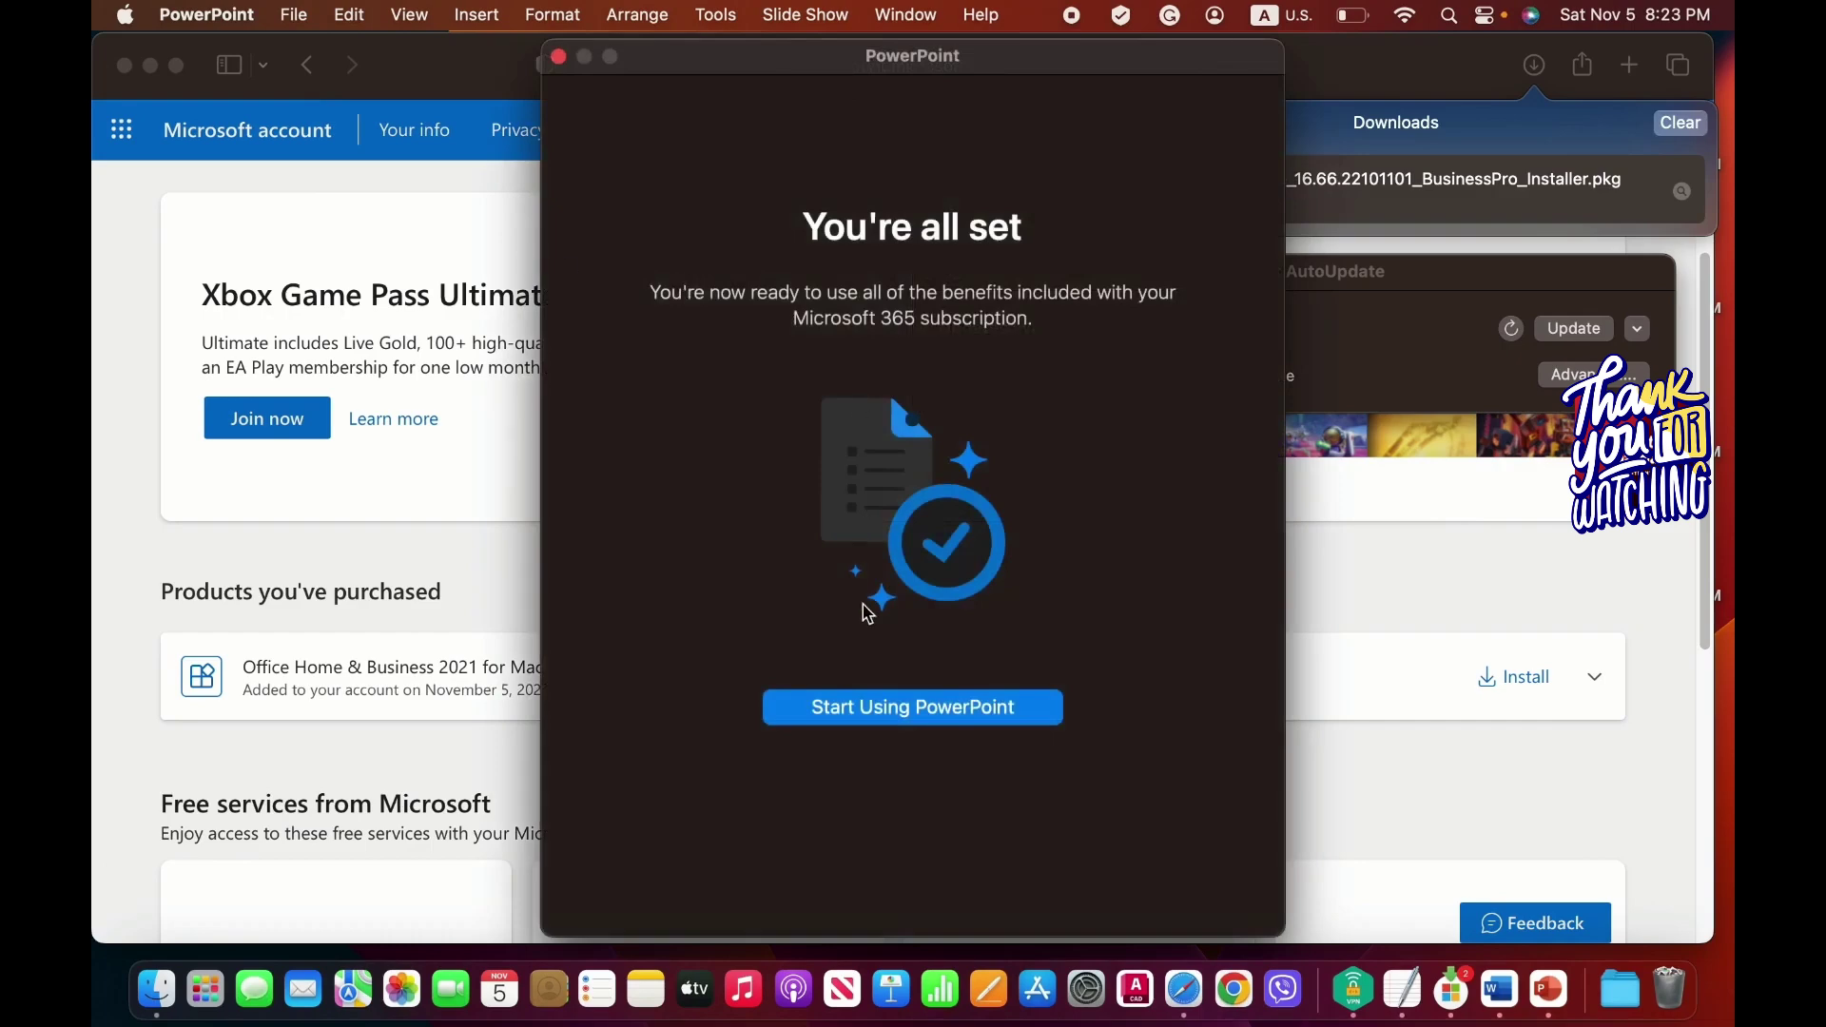
pyautogui.click(894, 712)
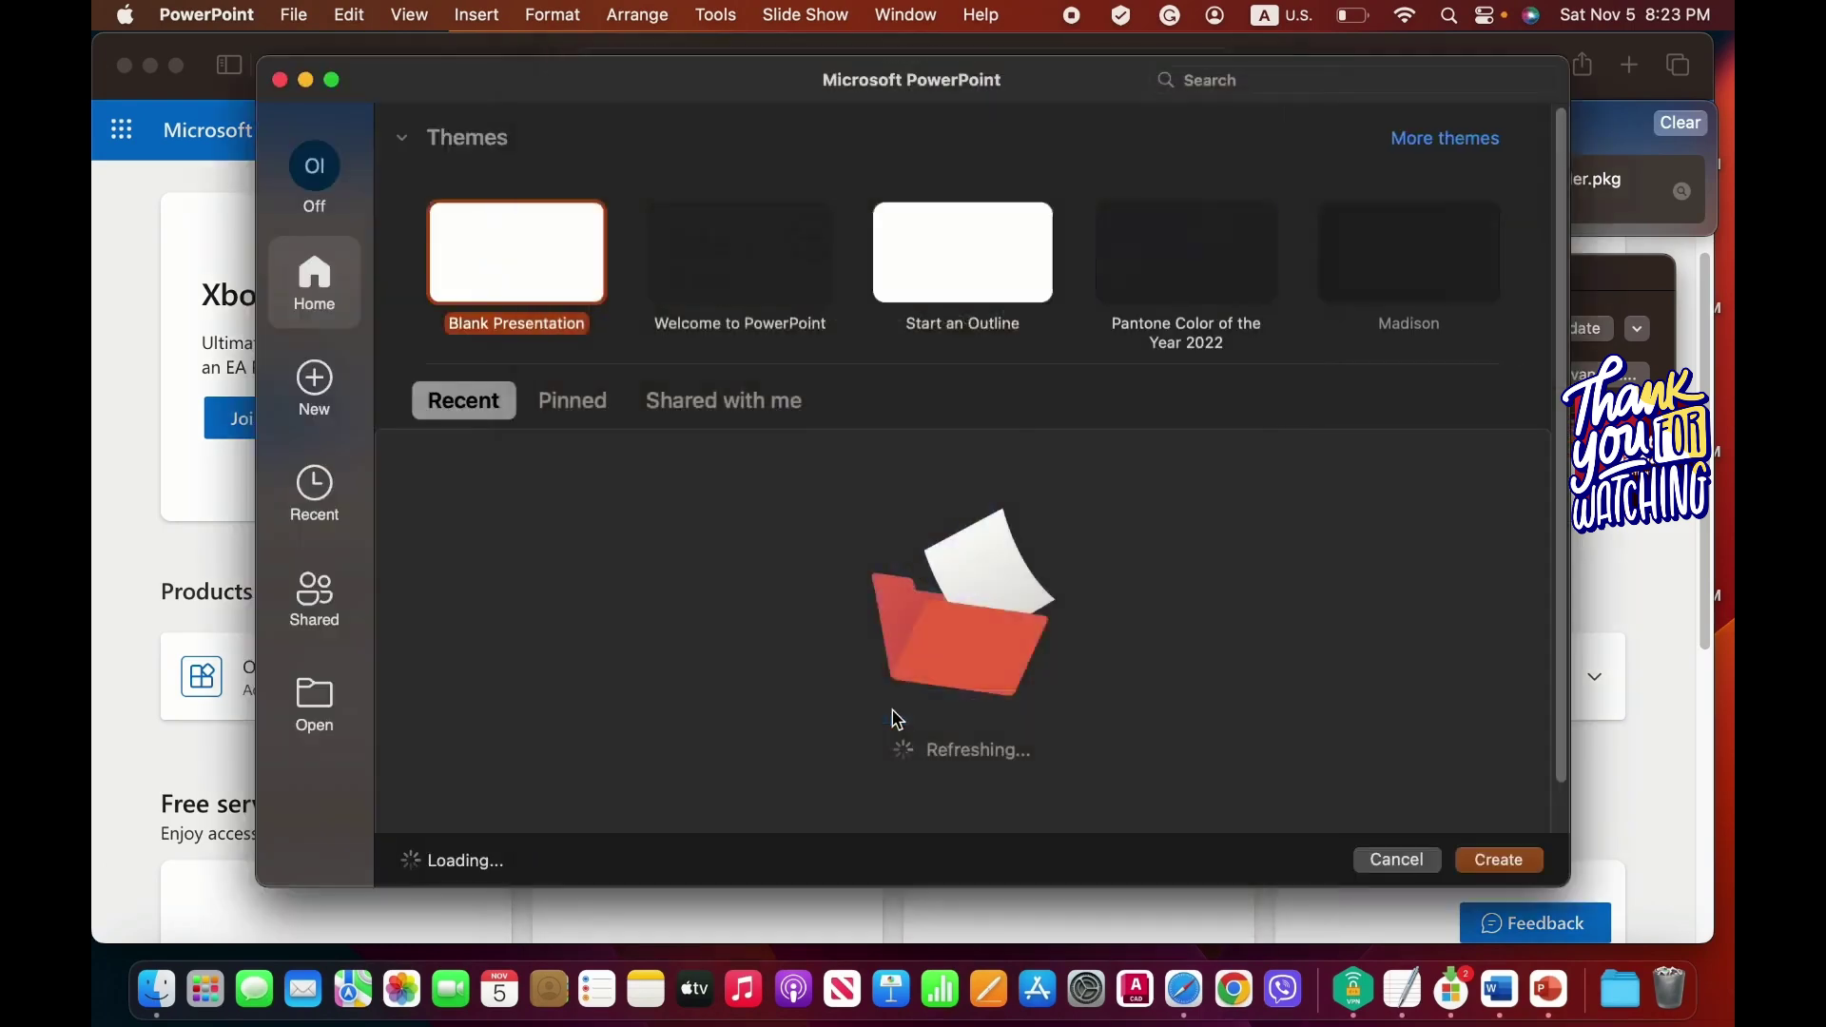
# Confirm About PowerPoint shows 16.66.1 under Office Home & Business 2021, then close the gallery.
pyautogui.click(217, 16)
pyautogui.click(214, 56)
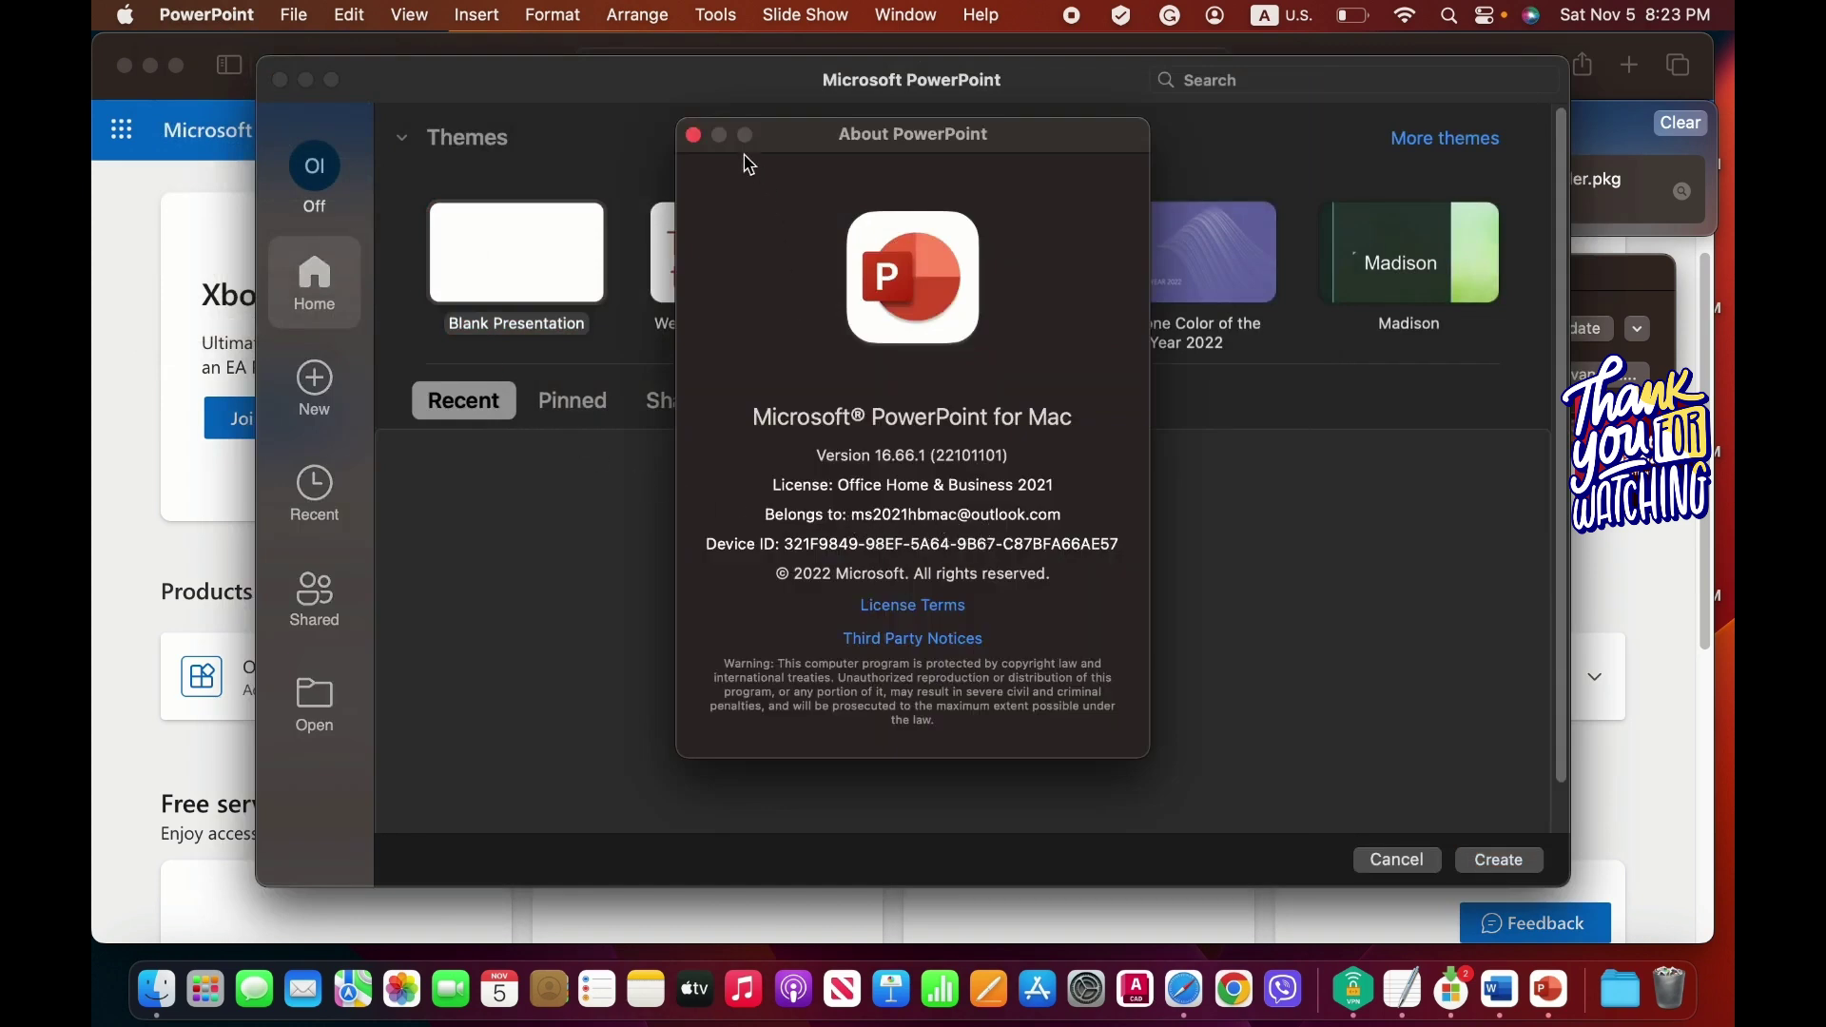
pyautogui.click(695, 135)
pyautogui.click(279, 79)
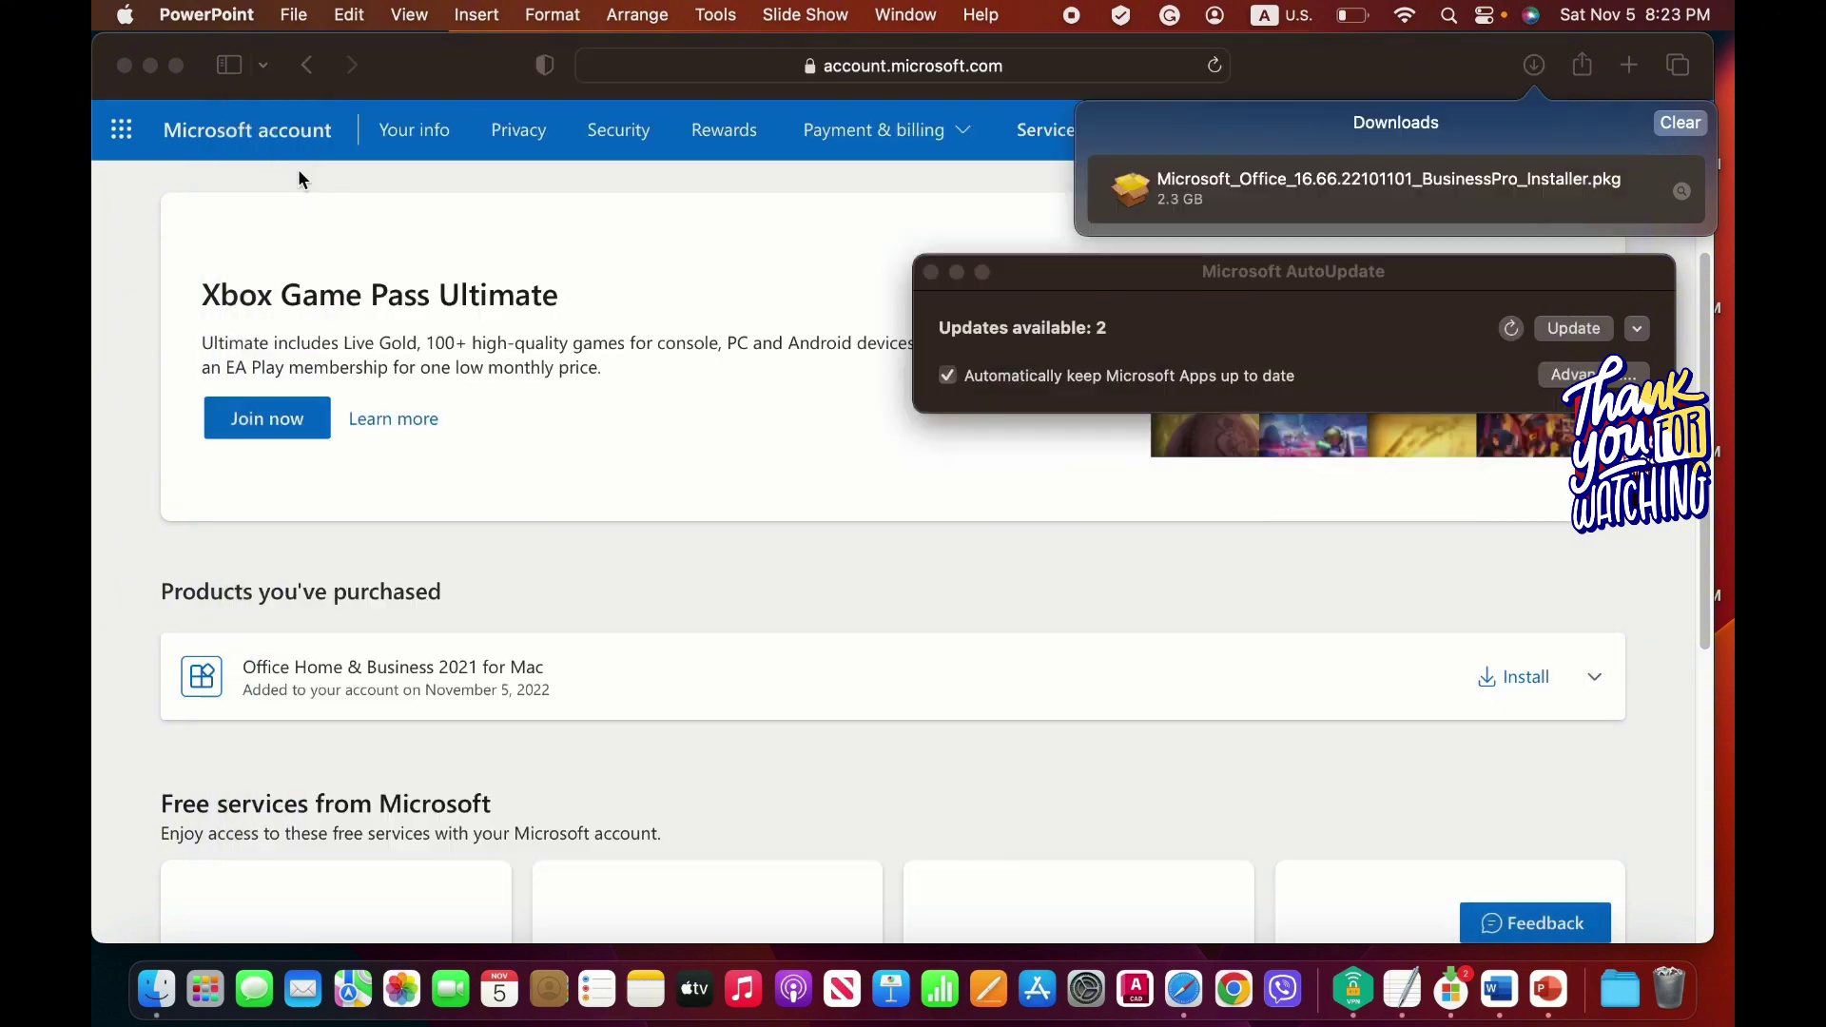
pyautogui.click(157, 989)
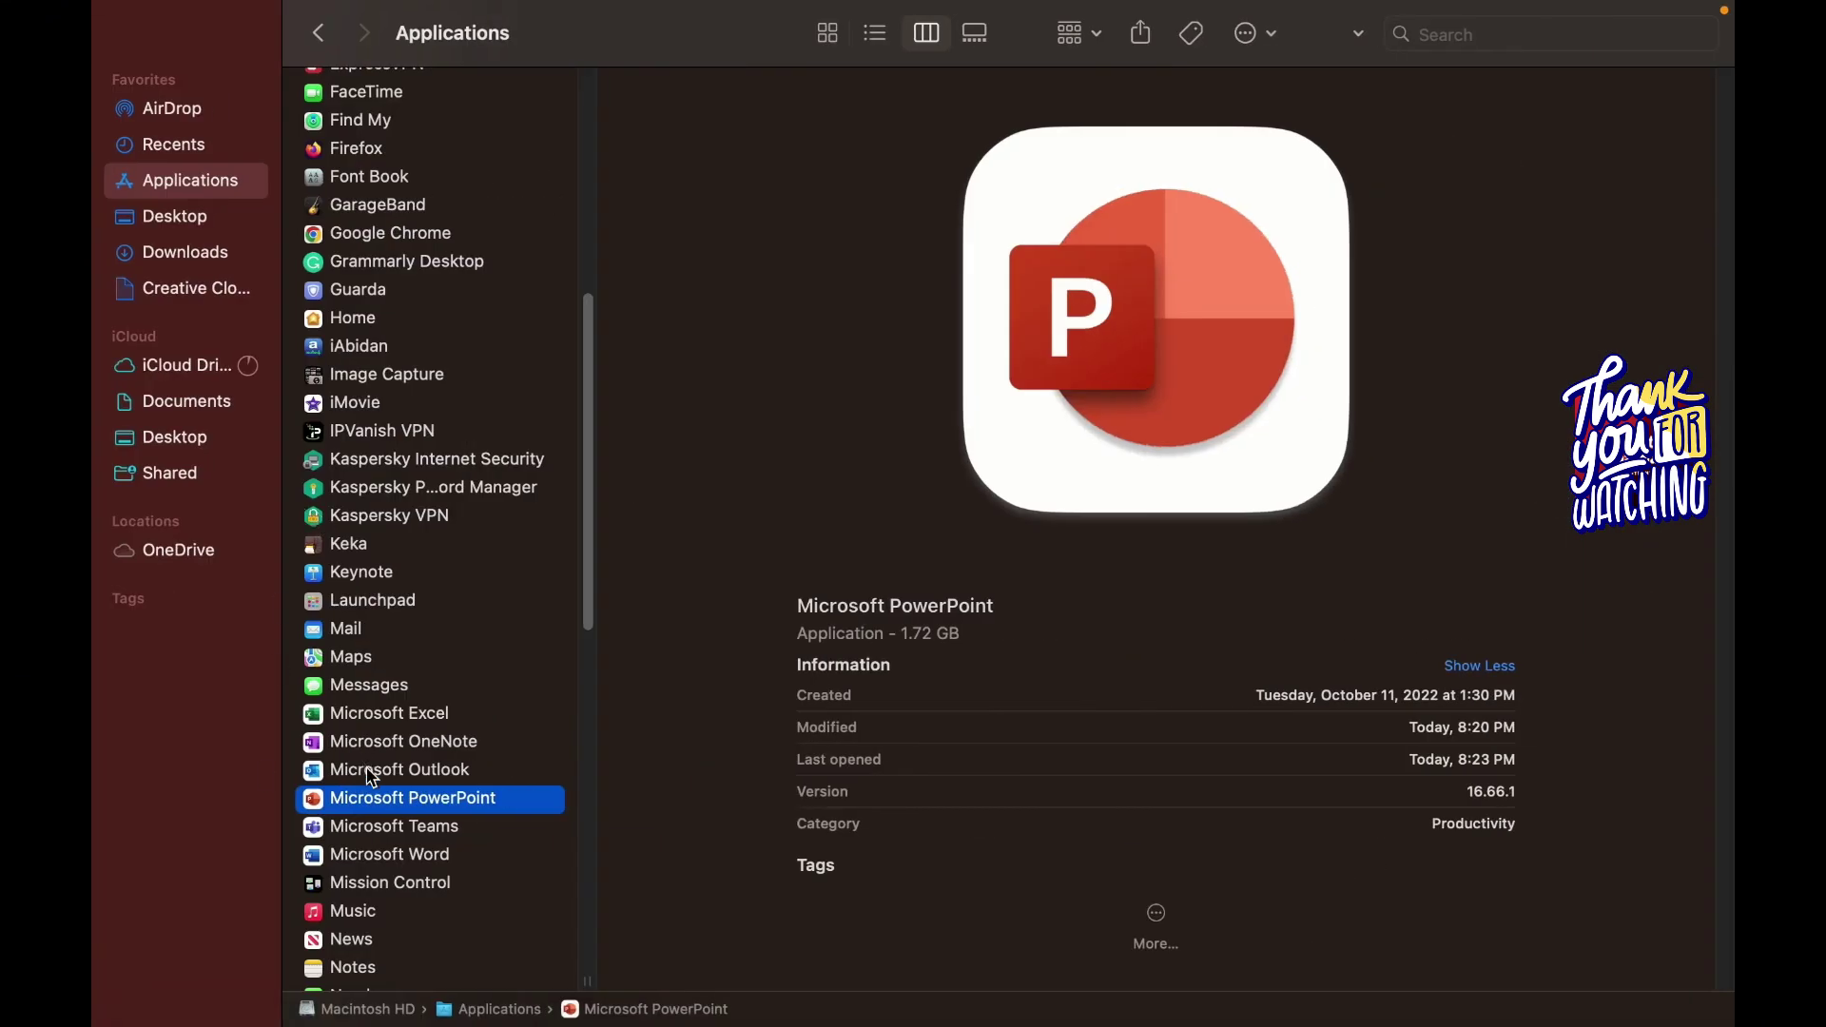
# Open Excel, confirm About shows 16.66.1 under Office Home & Business 2021, and close the template gallery.
pyautogui.click(391, 715)
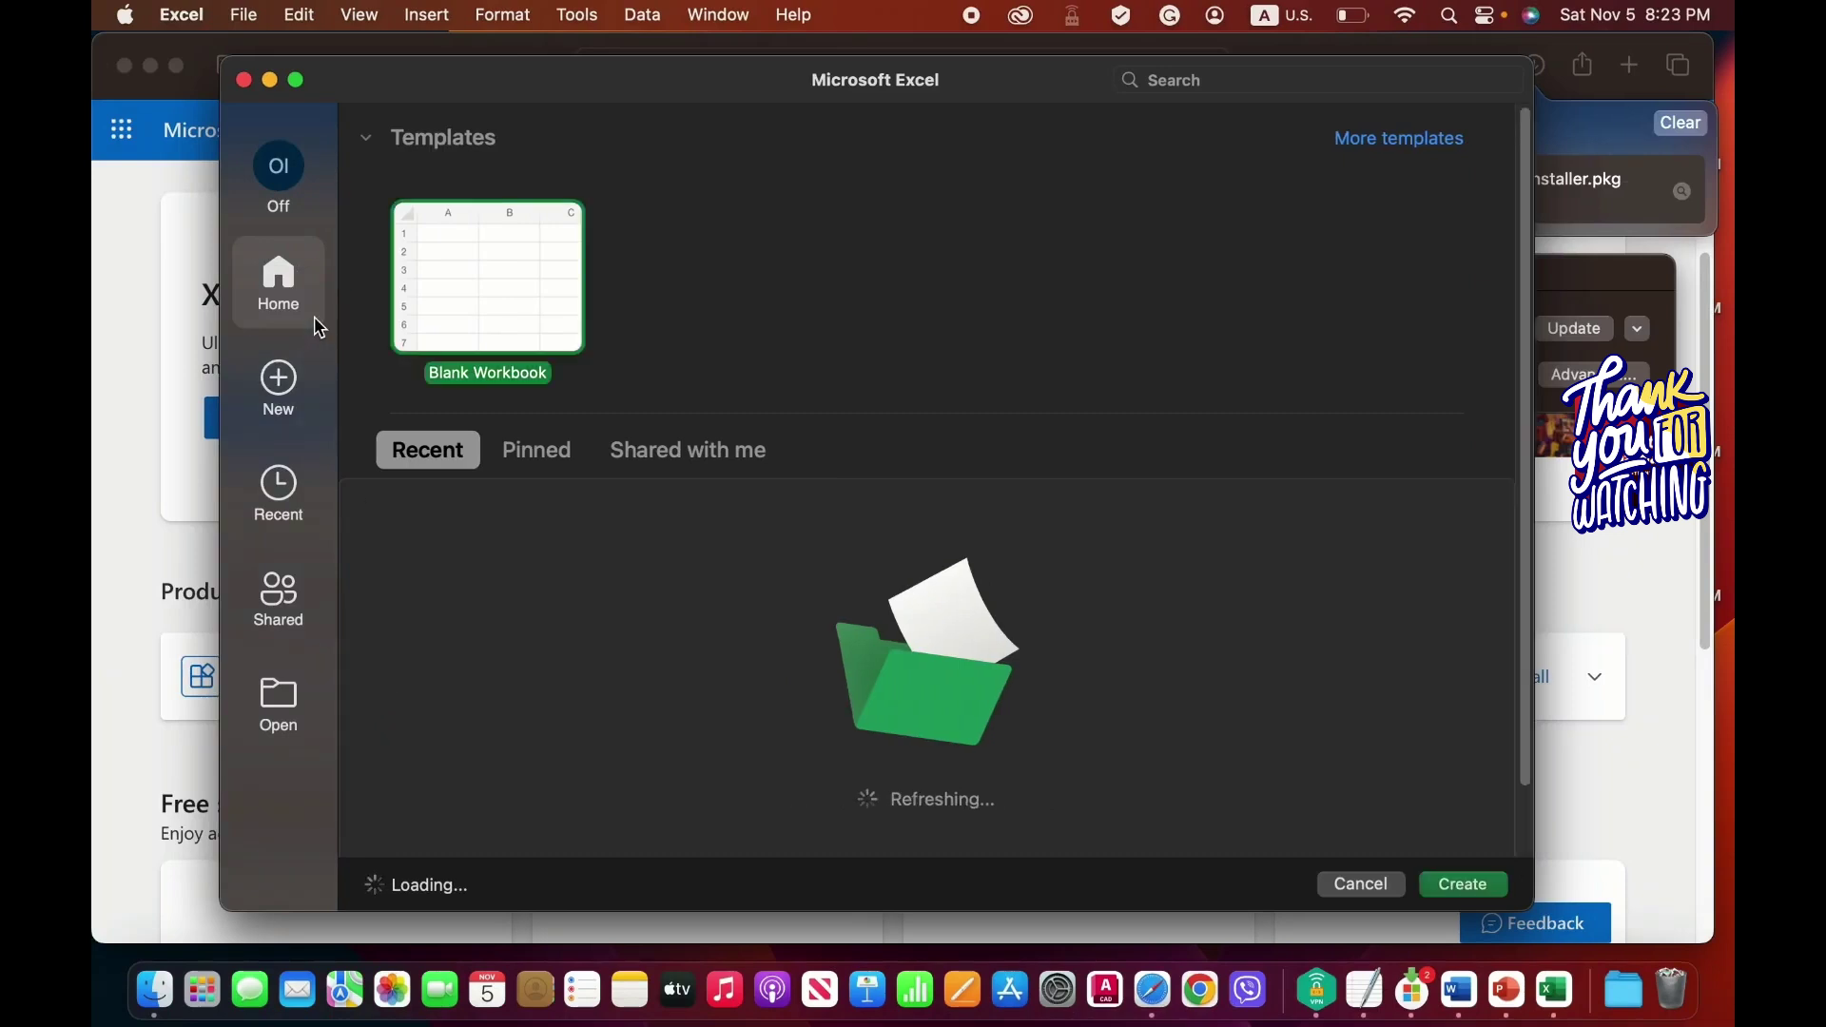
pyautogui.click(181, 23)
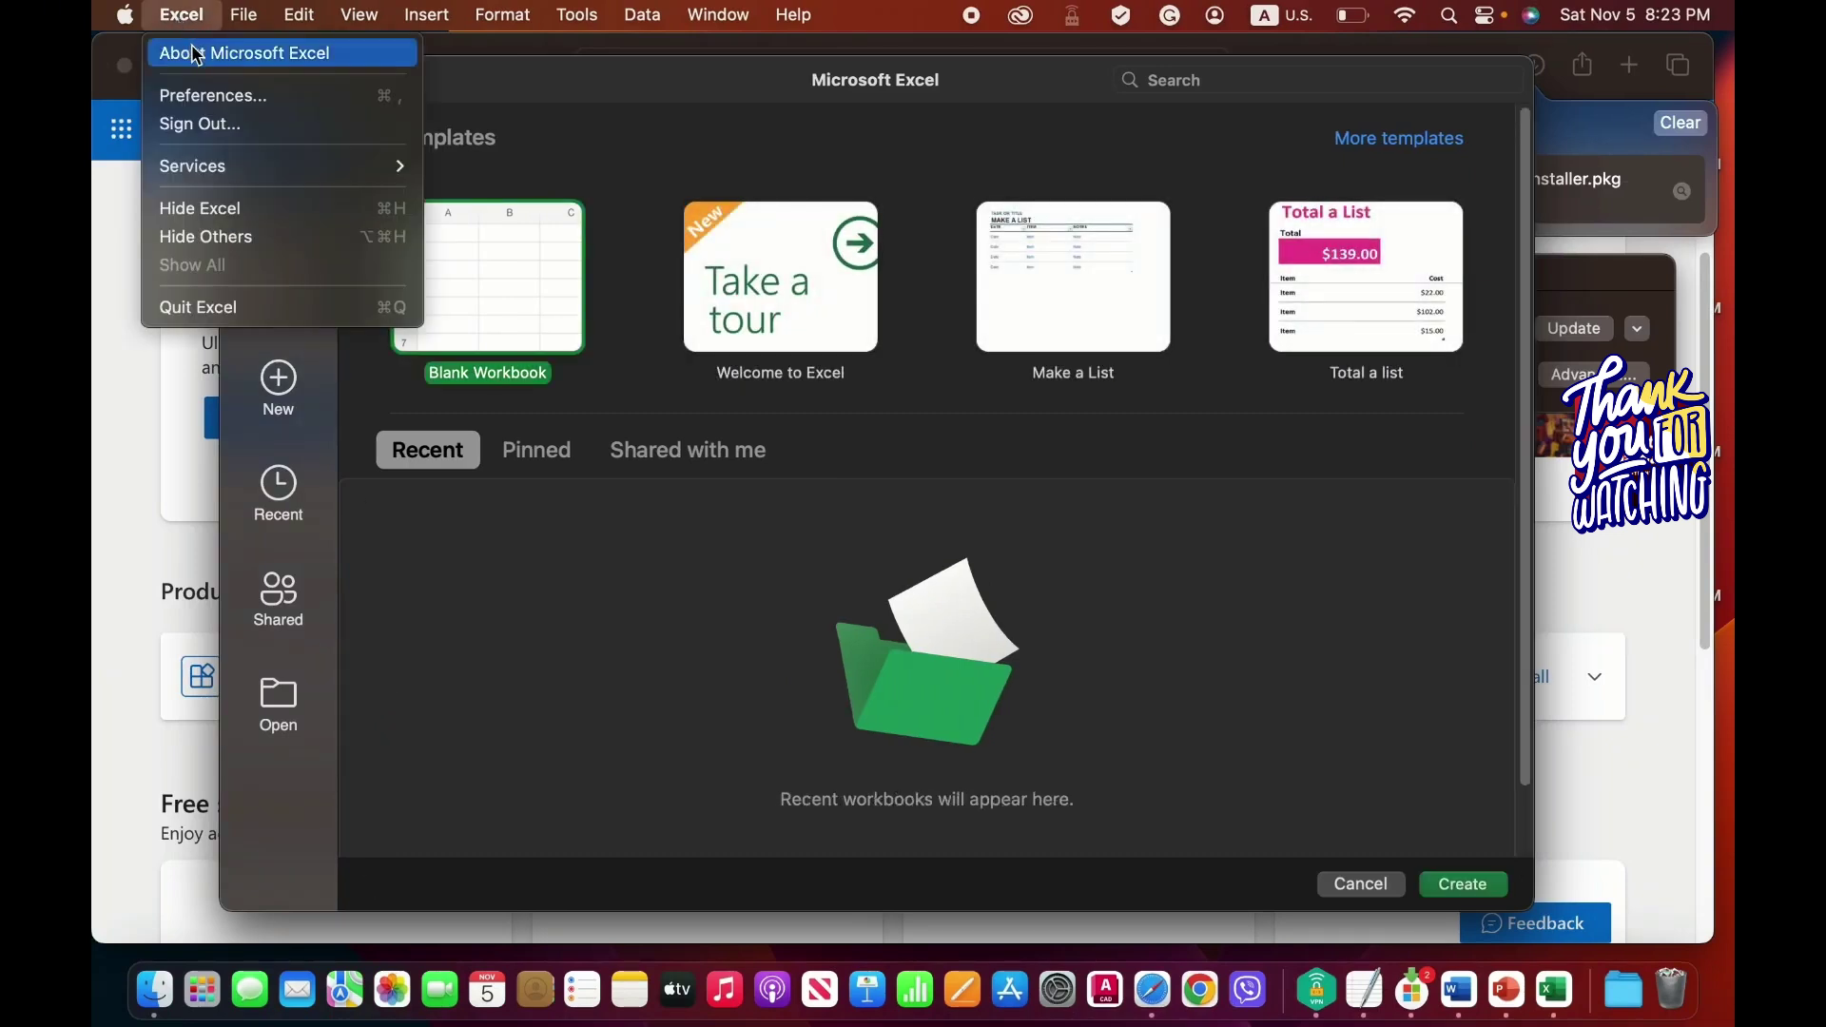
pyautogui.click(186, 52)
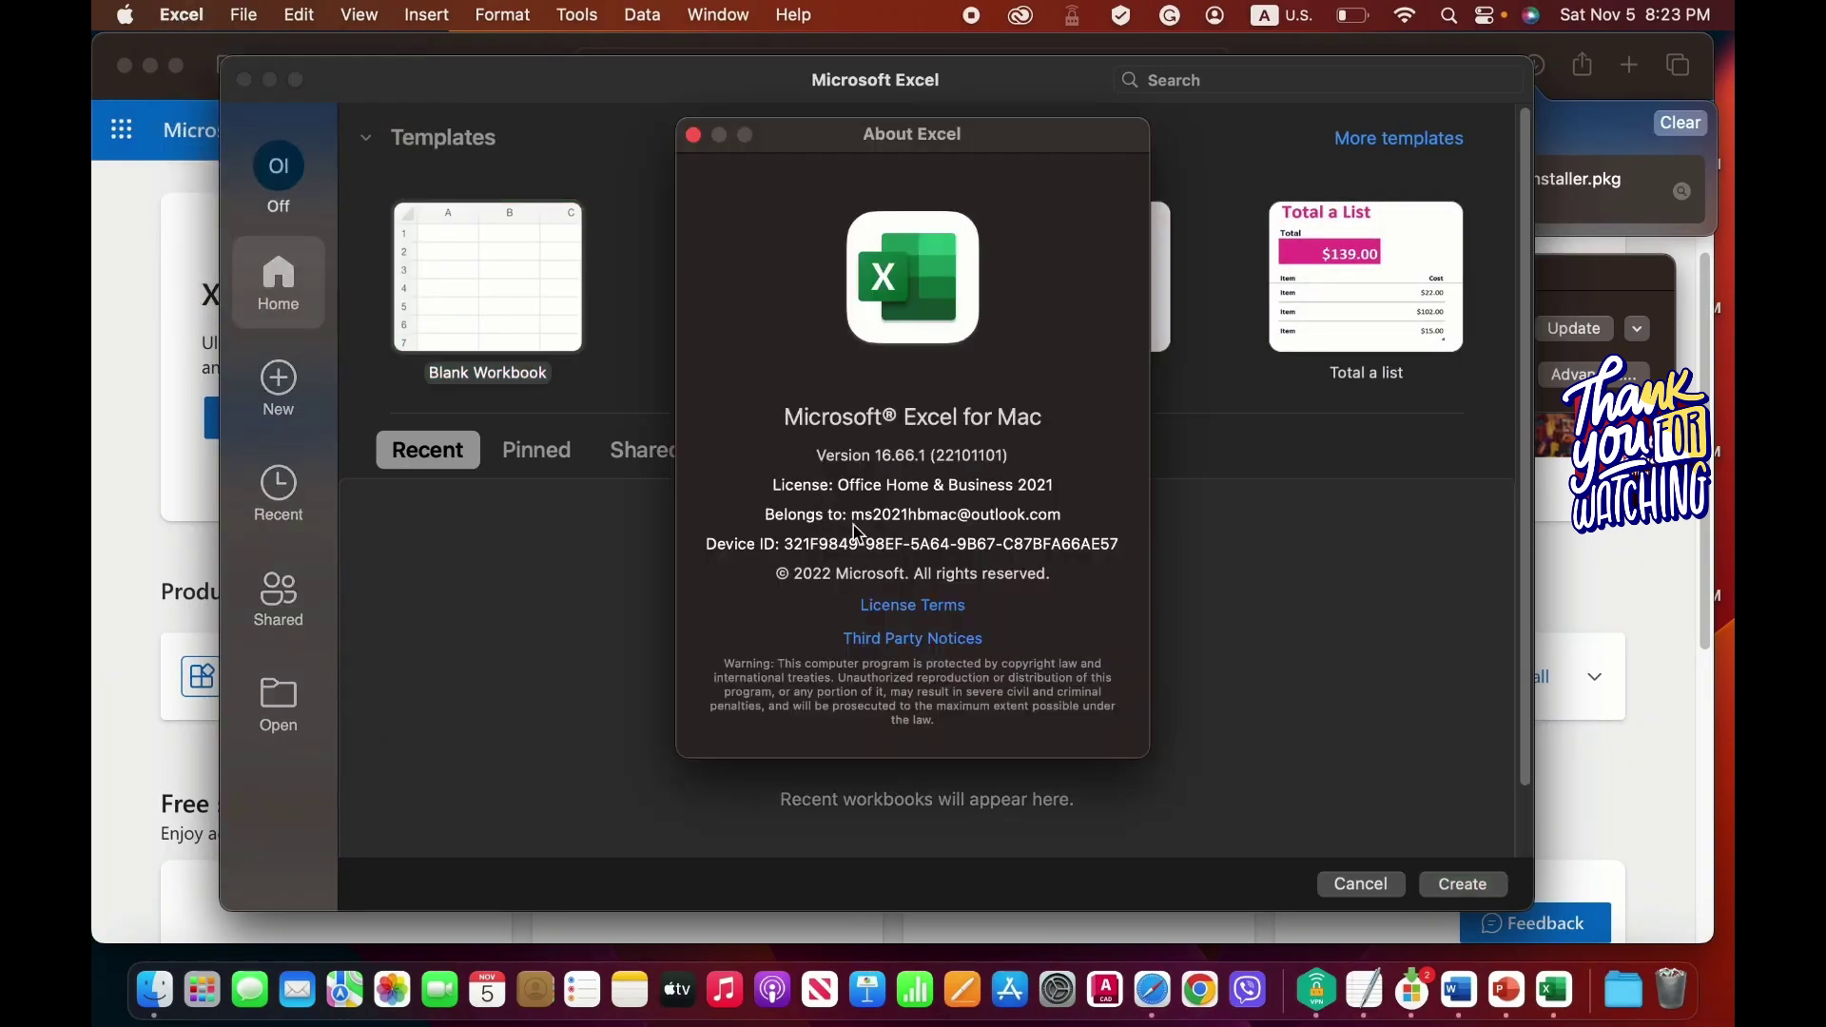
pyautogui.click(693, 134)
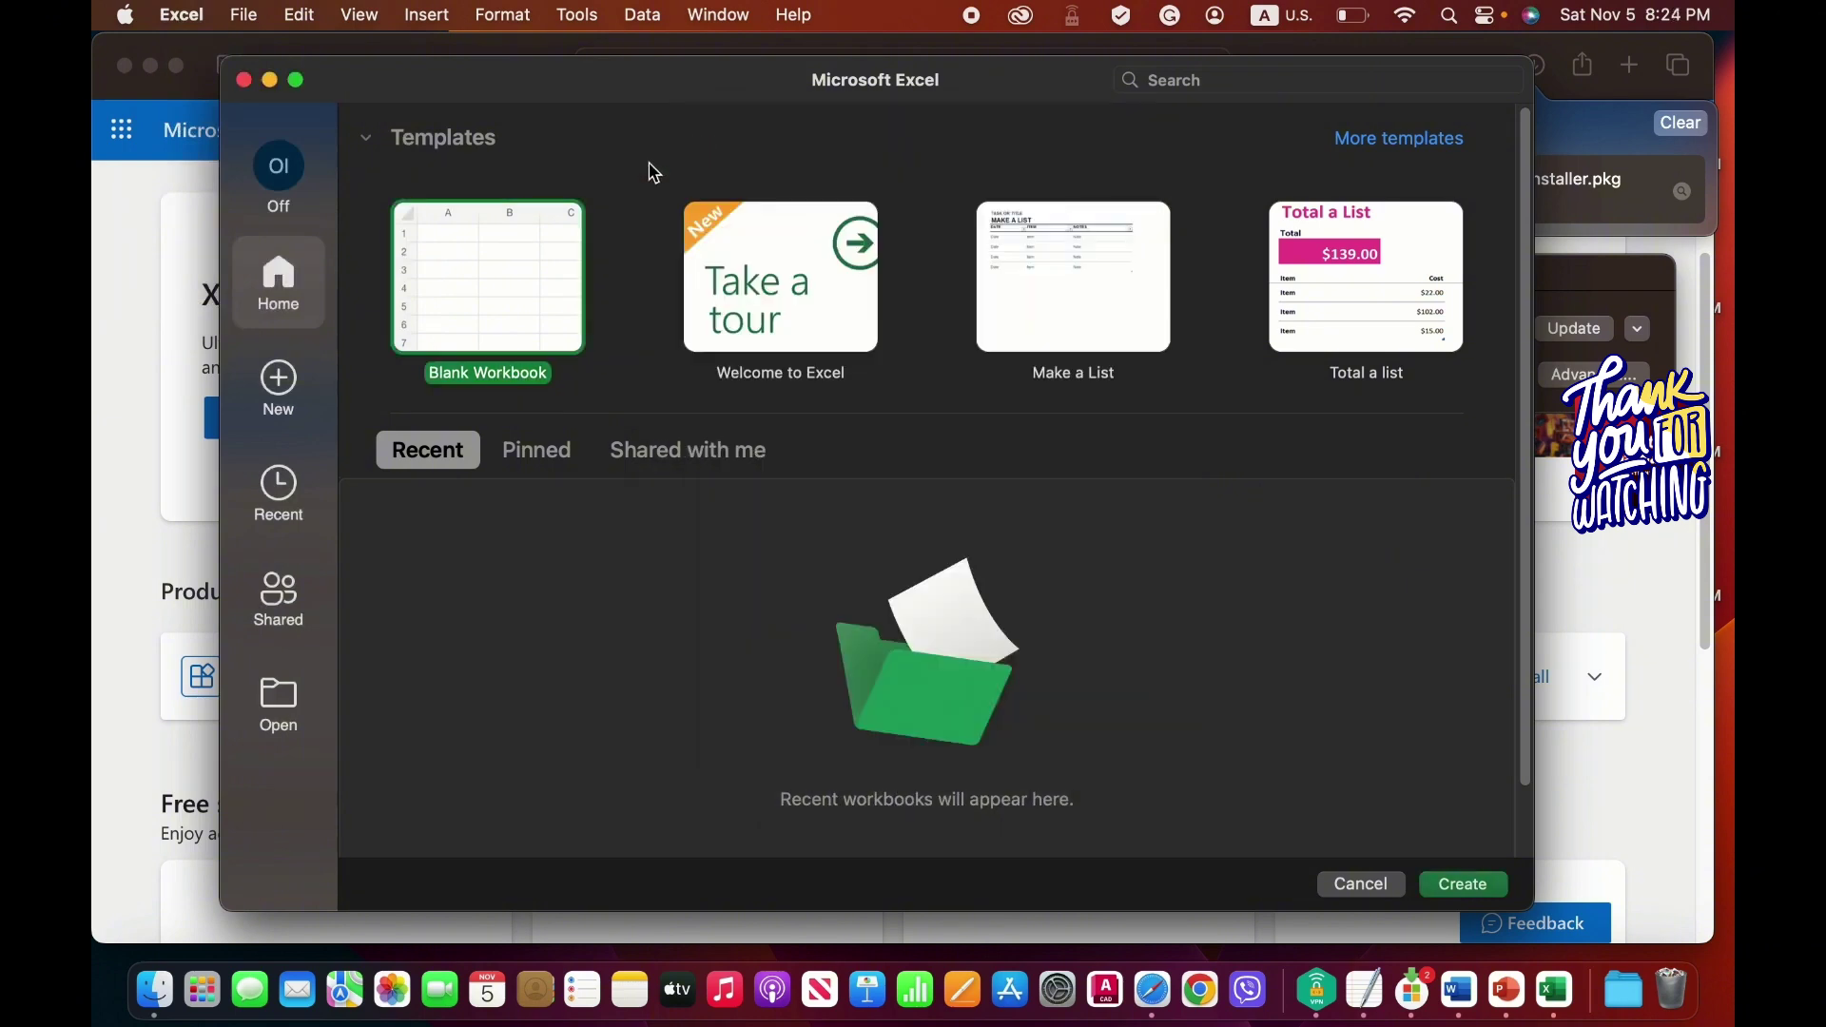
pyautogui.click(246, 80)
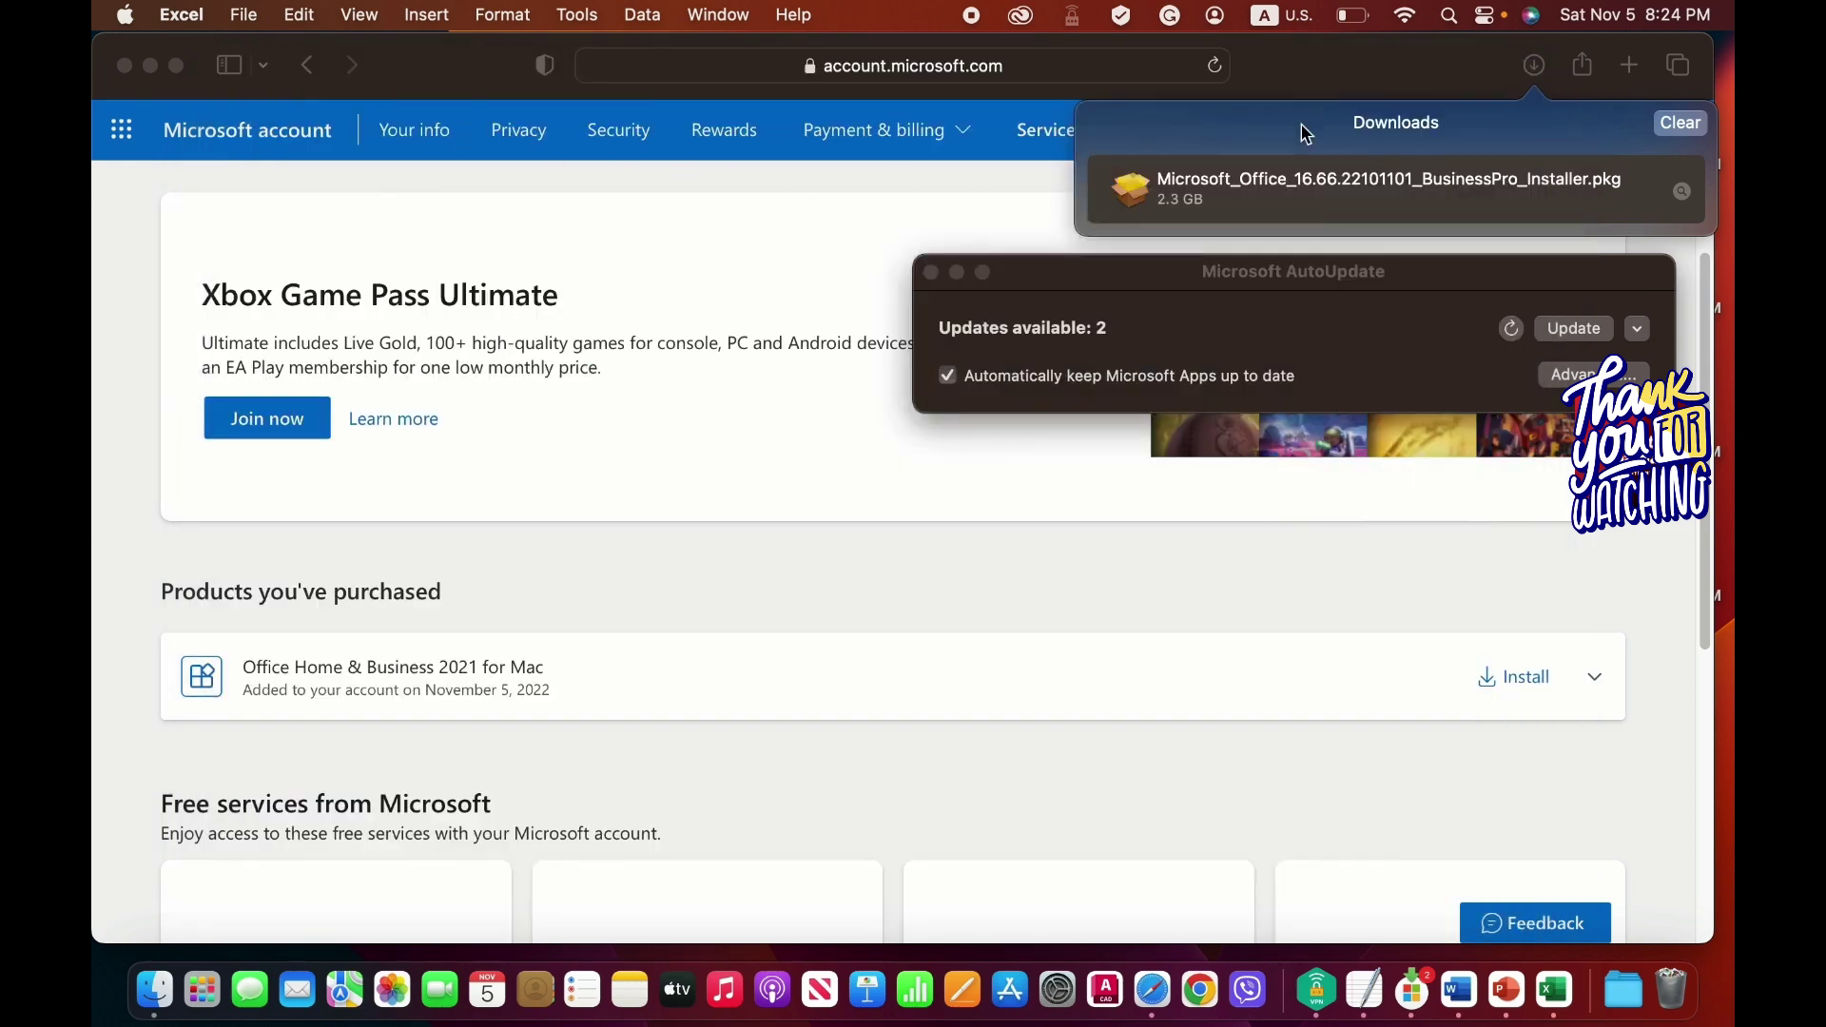